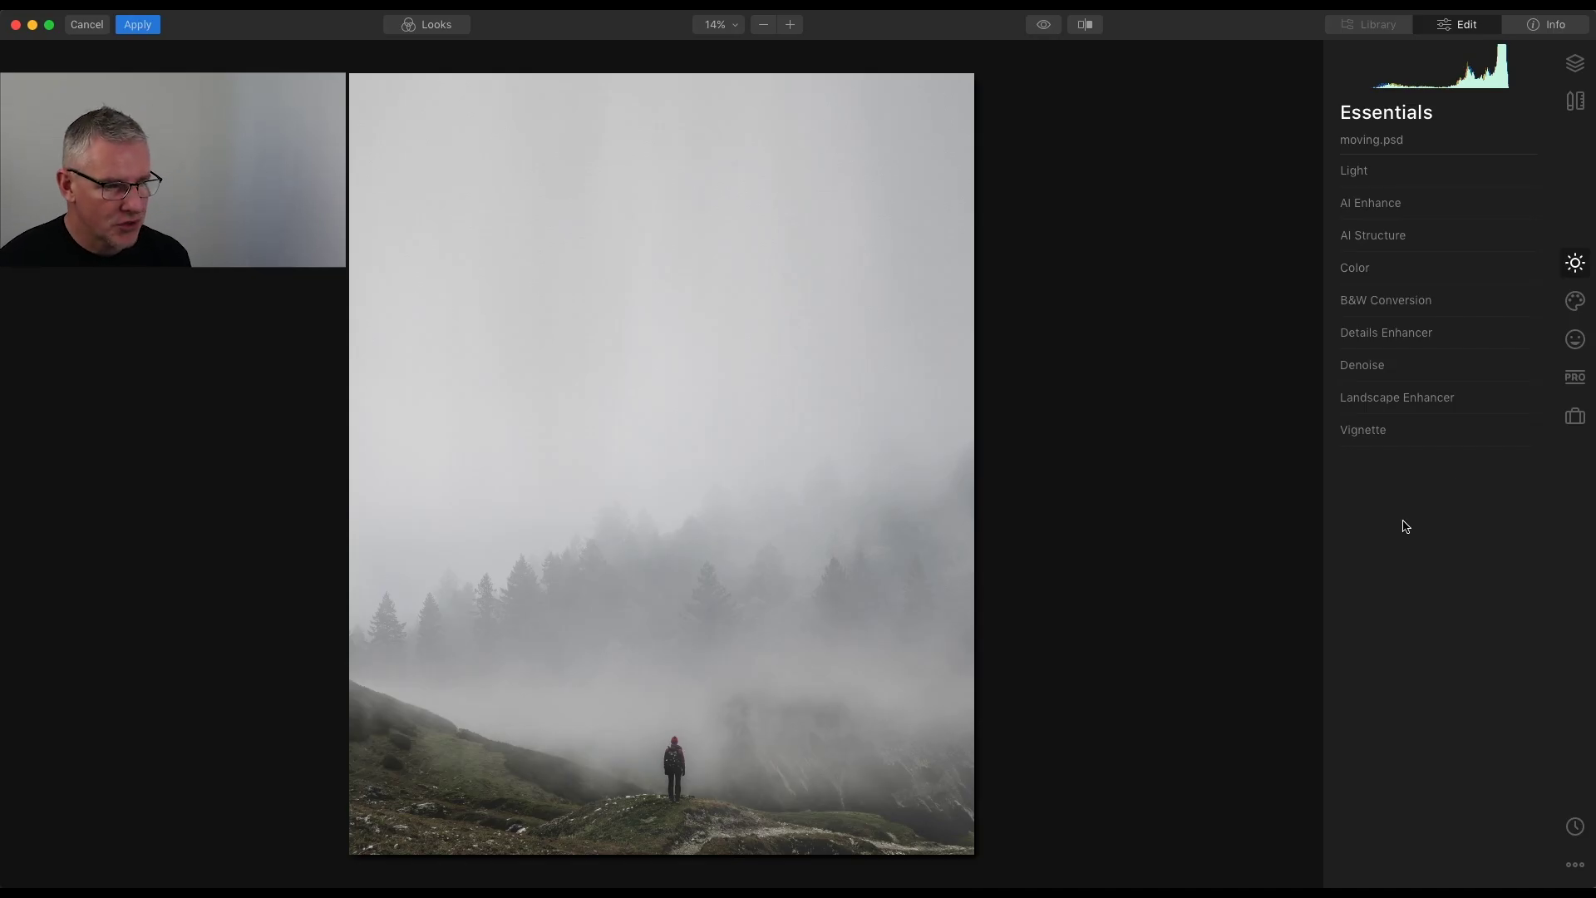
Step: Show AI Augmented Sky's advanced settings, with Mask Refinement 30 and Defocus 0
left_click(1575, 301)
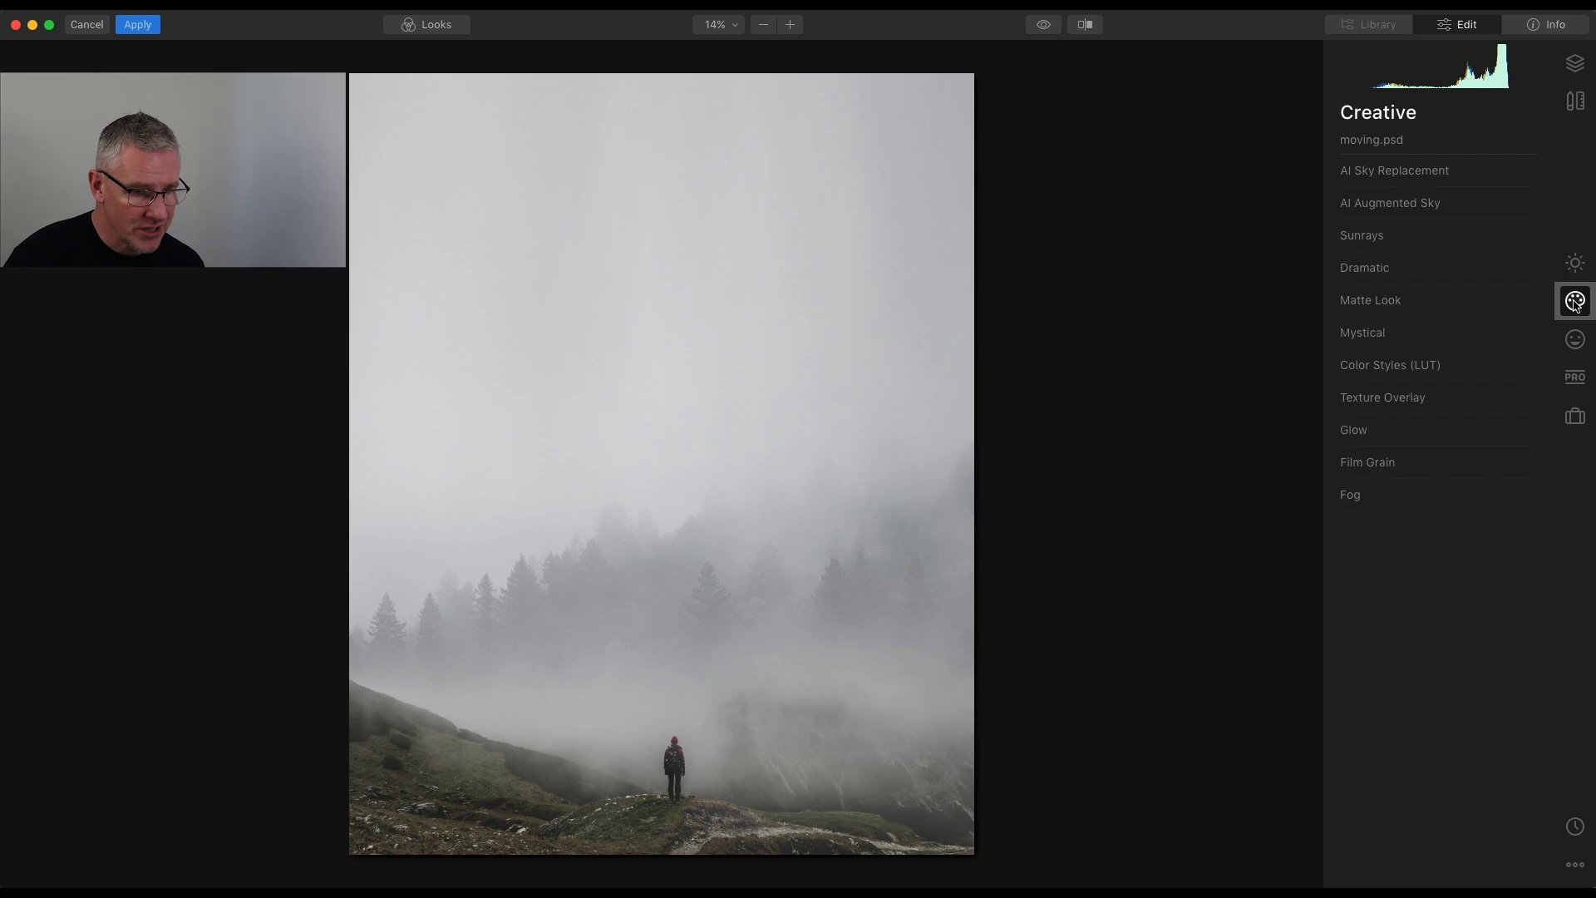
left_click(1422, 204)
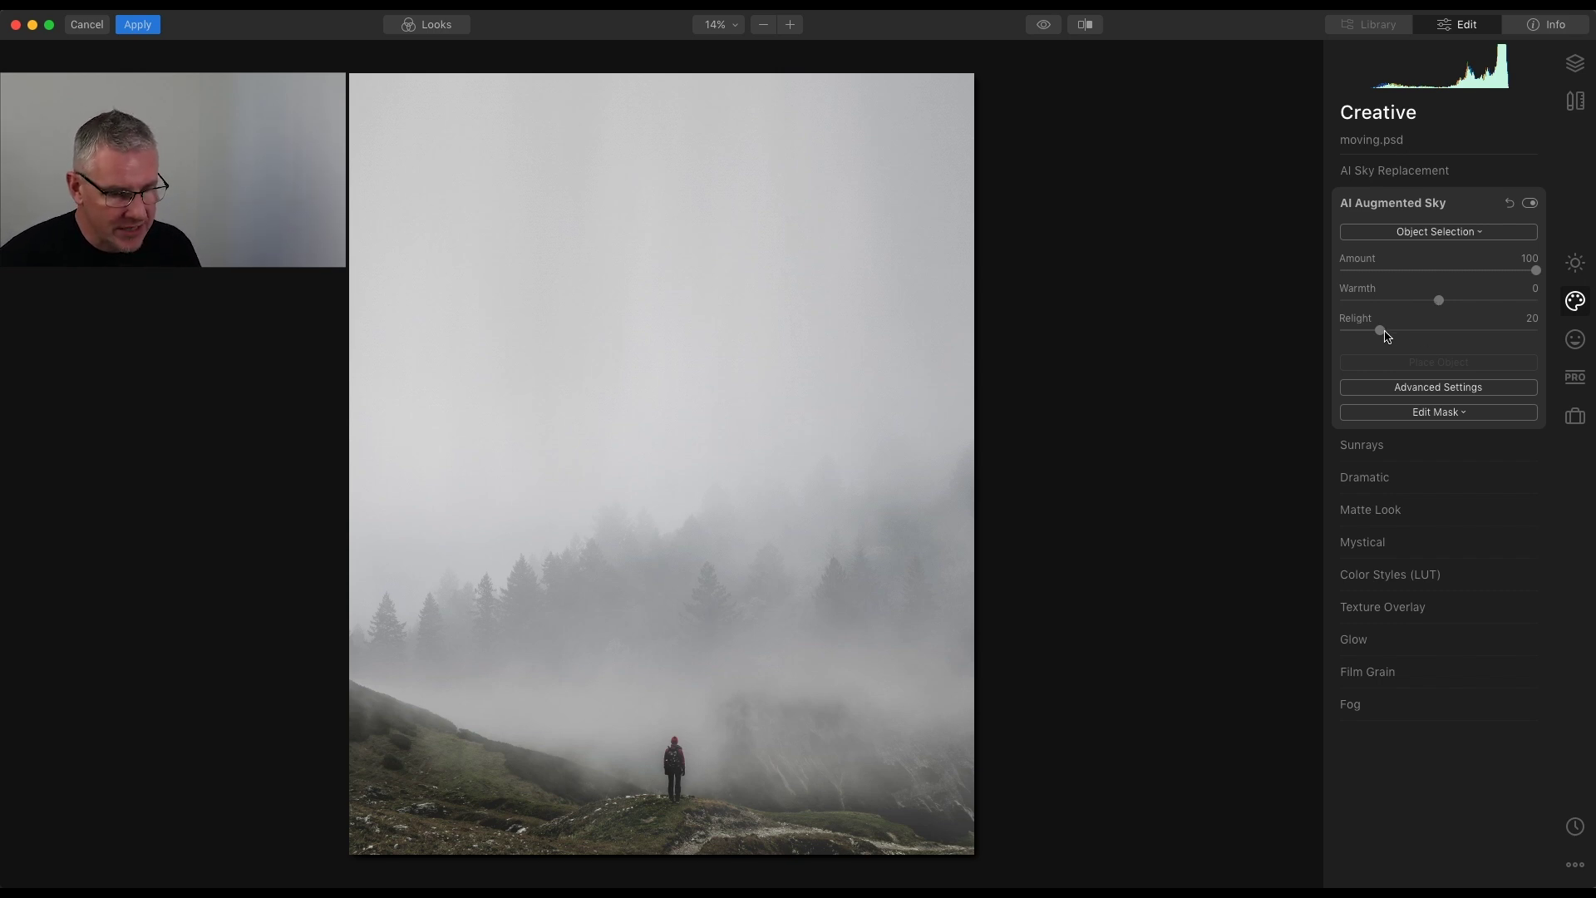
left_click(1441, 387)
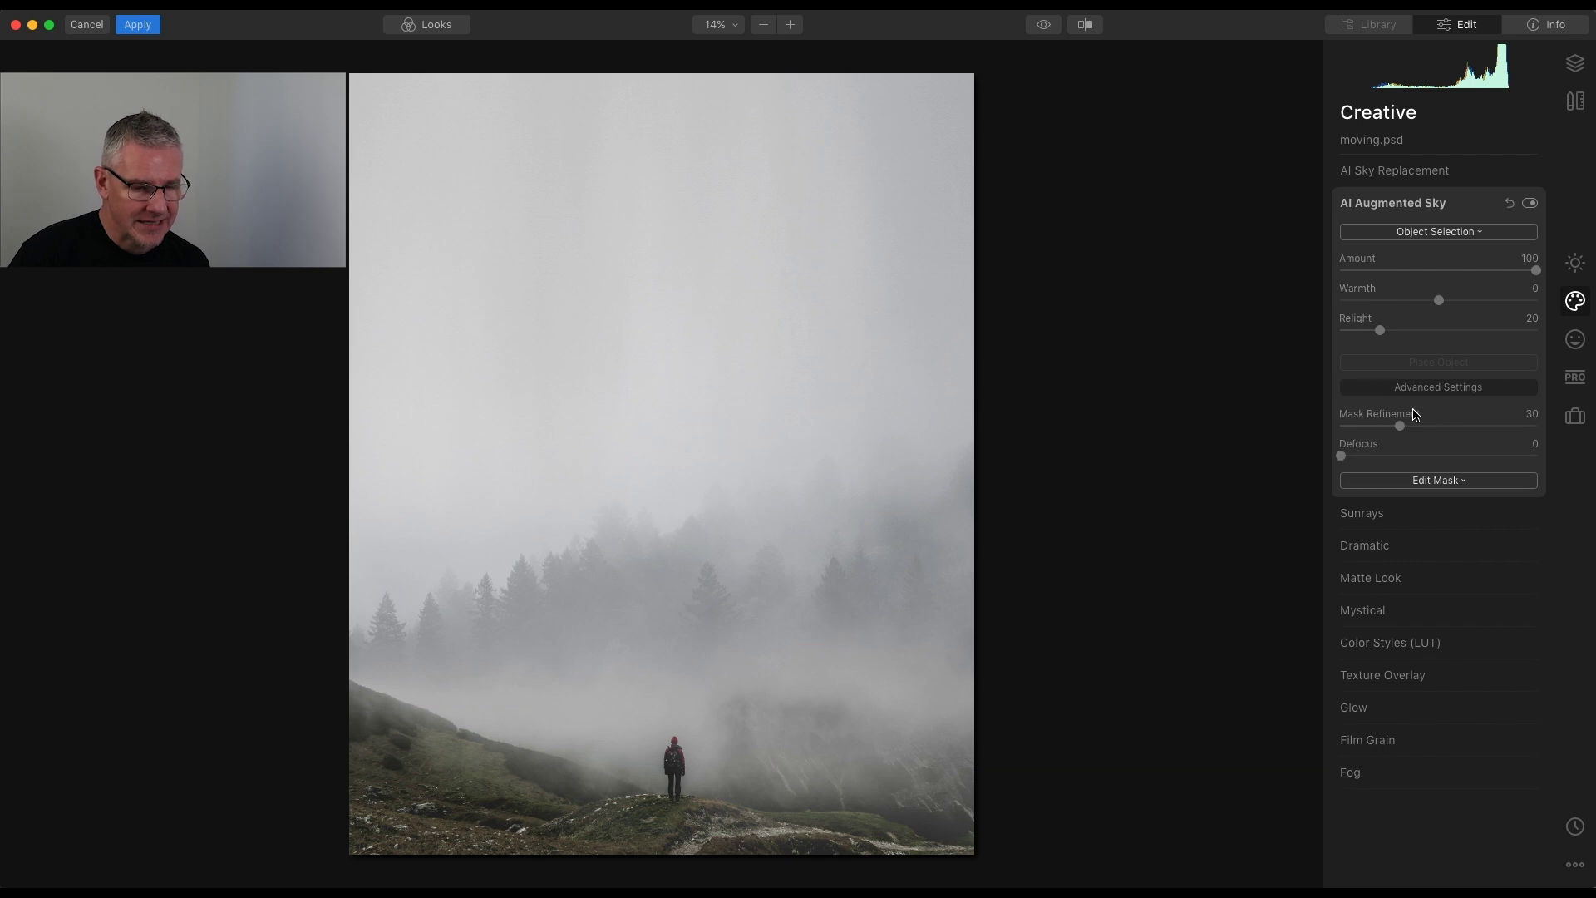
Step: Add the Aurora 1 sky object and stretch it across the full width above the treeline
left_click(1465, 238)
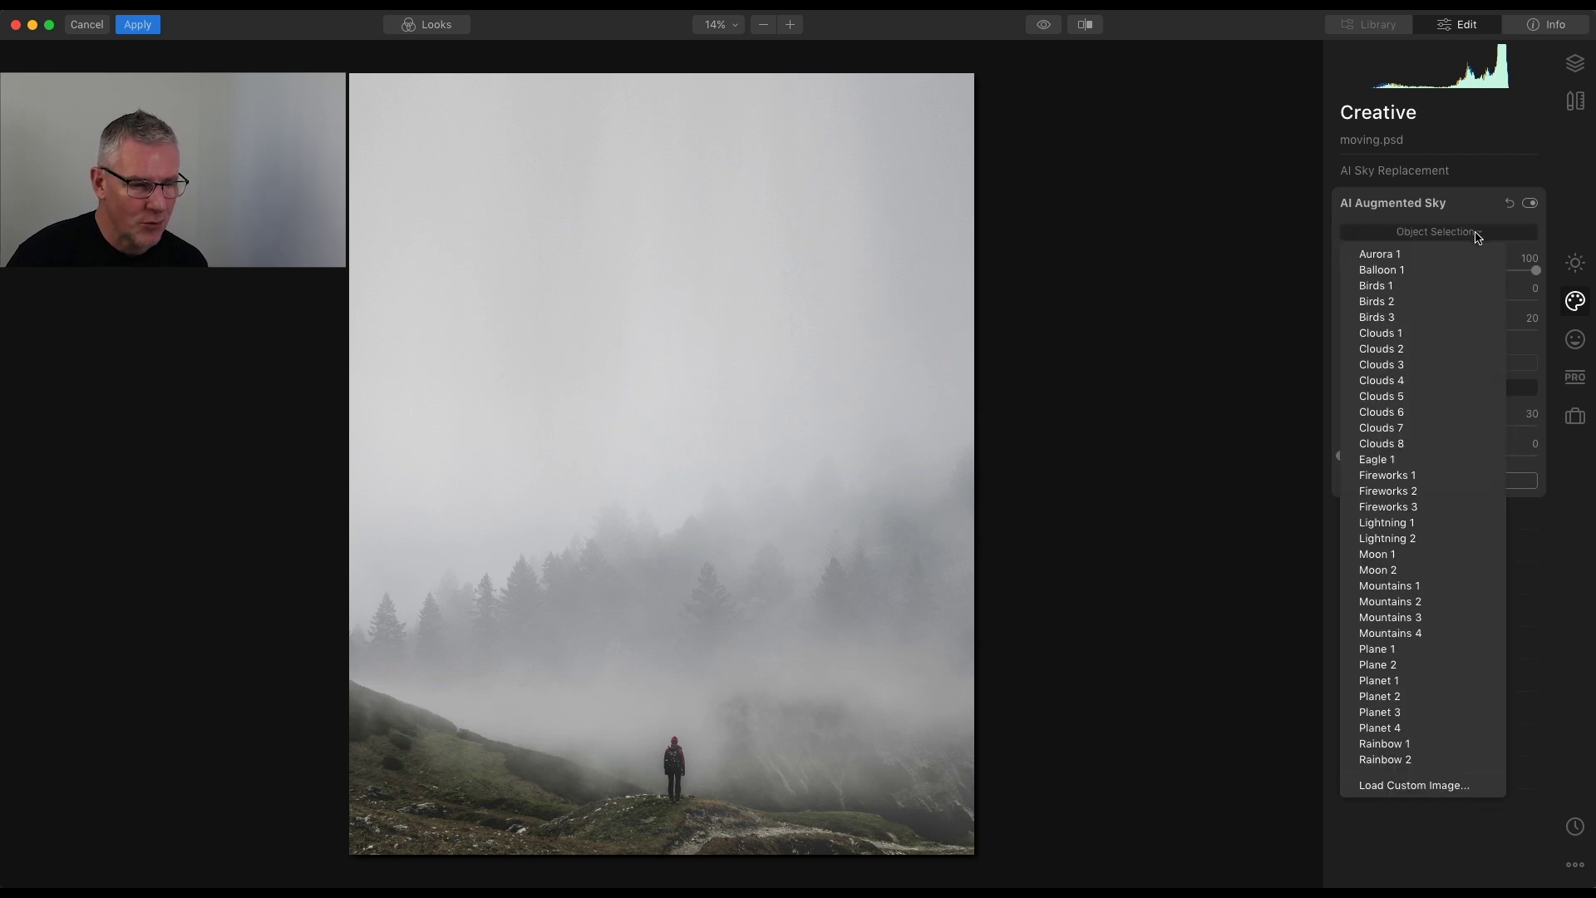
left_click(1422, 255)
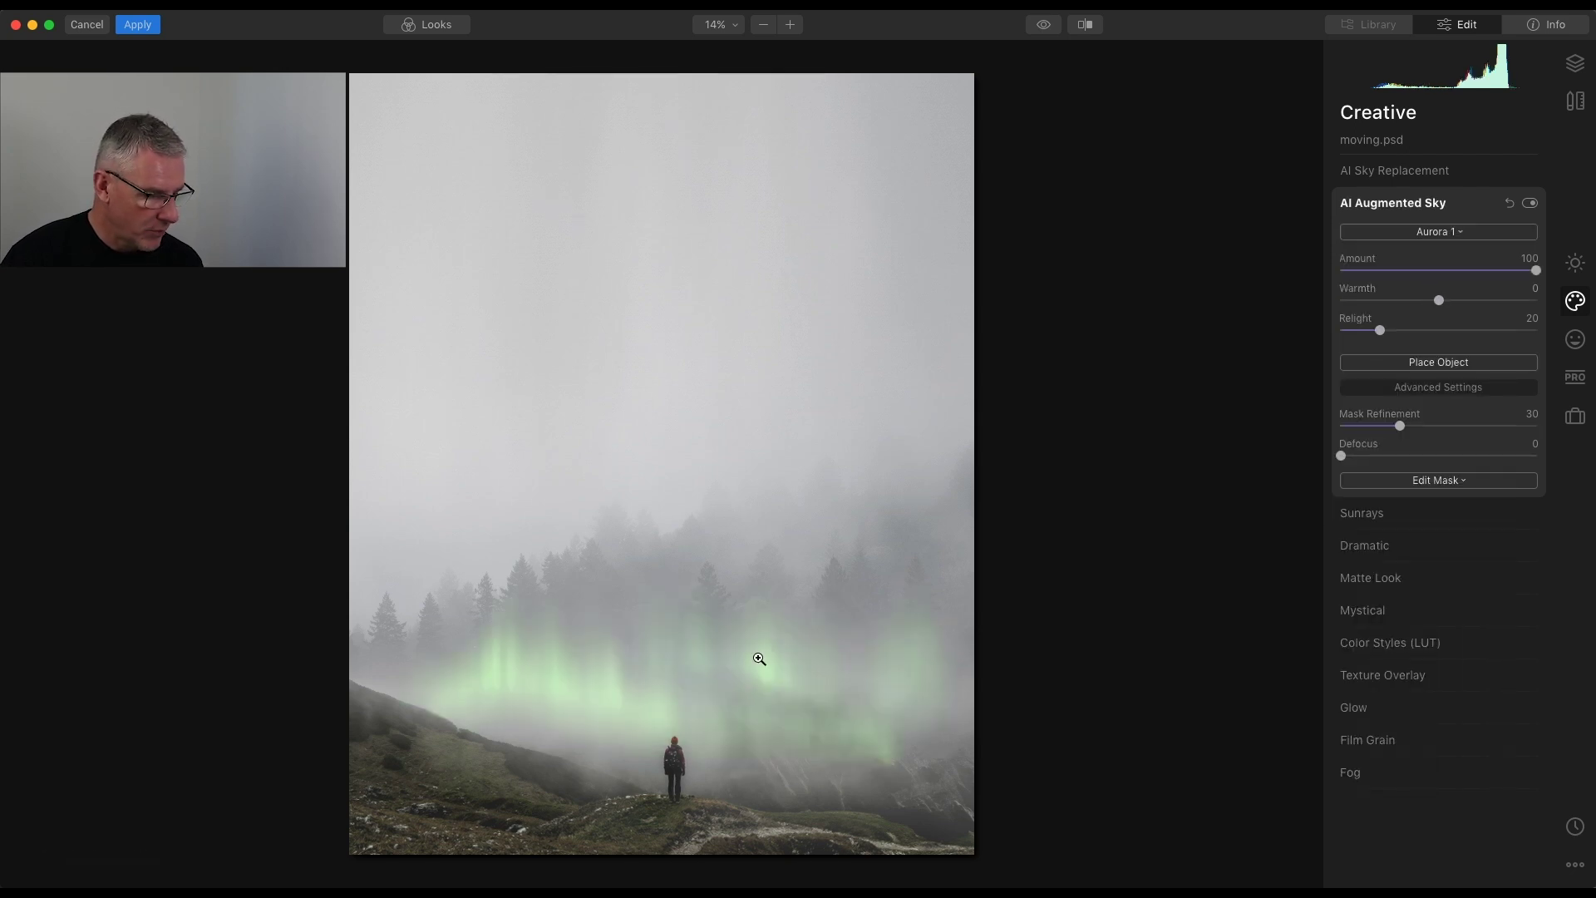
left_click(1439, 362)
left_click_drag(716, 716, 684, 445)
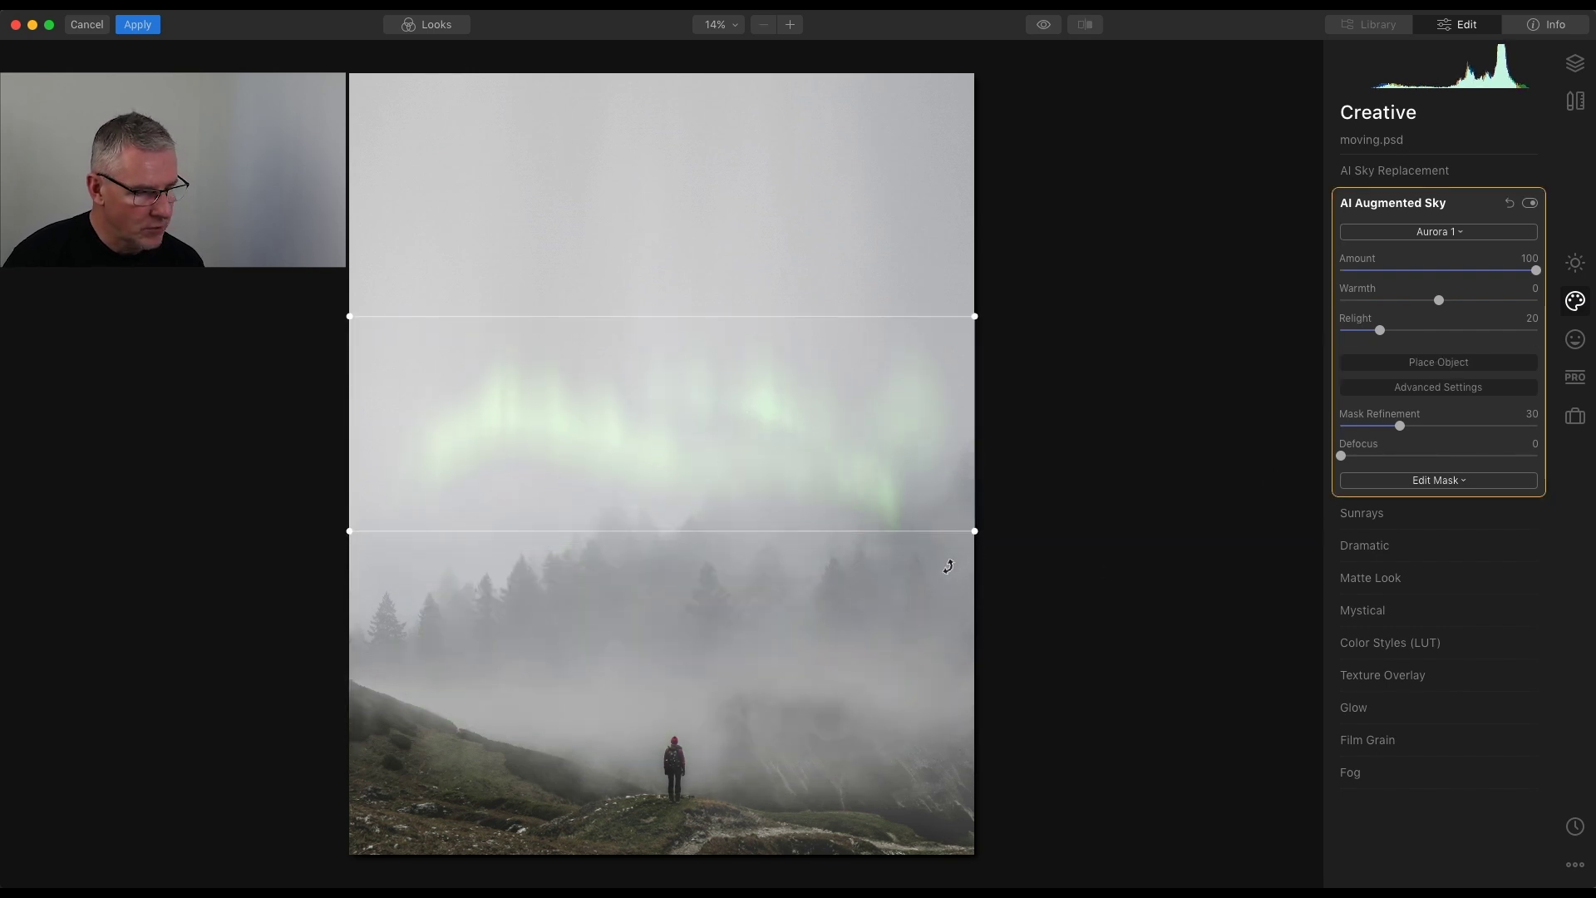
left_click_drag(974, 530, 639, 449)
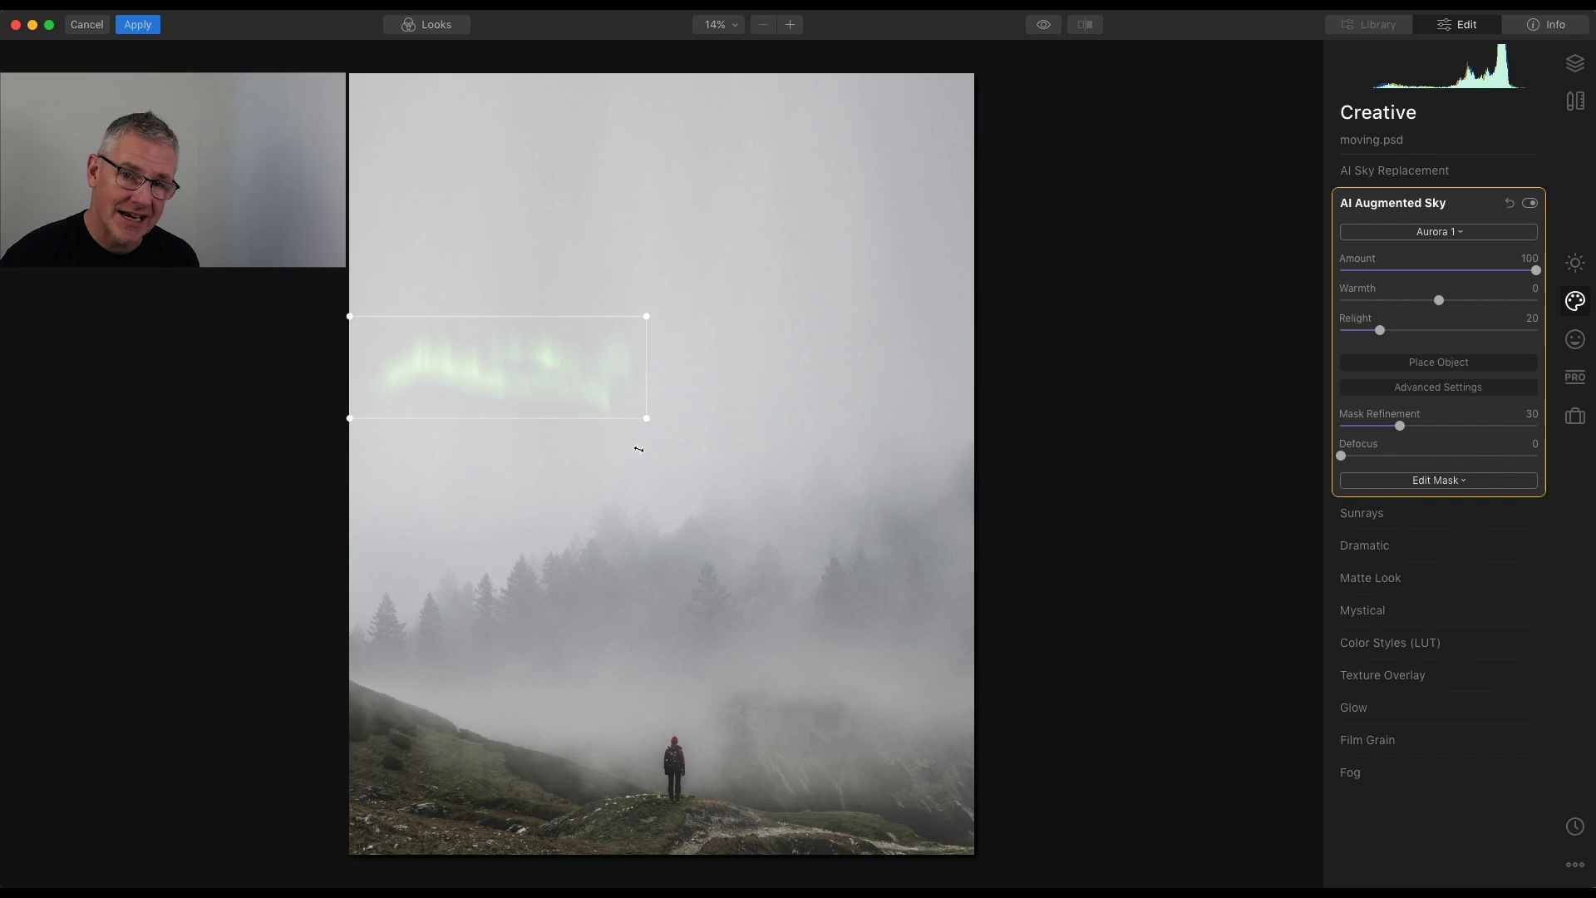
left_click_drag(647, 418, 954, 584)
Step: Swap the aurora for Mountains 1, move it up to mid-image, and set Amount to 40
left_click(1444, 233)
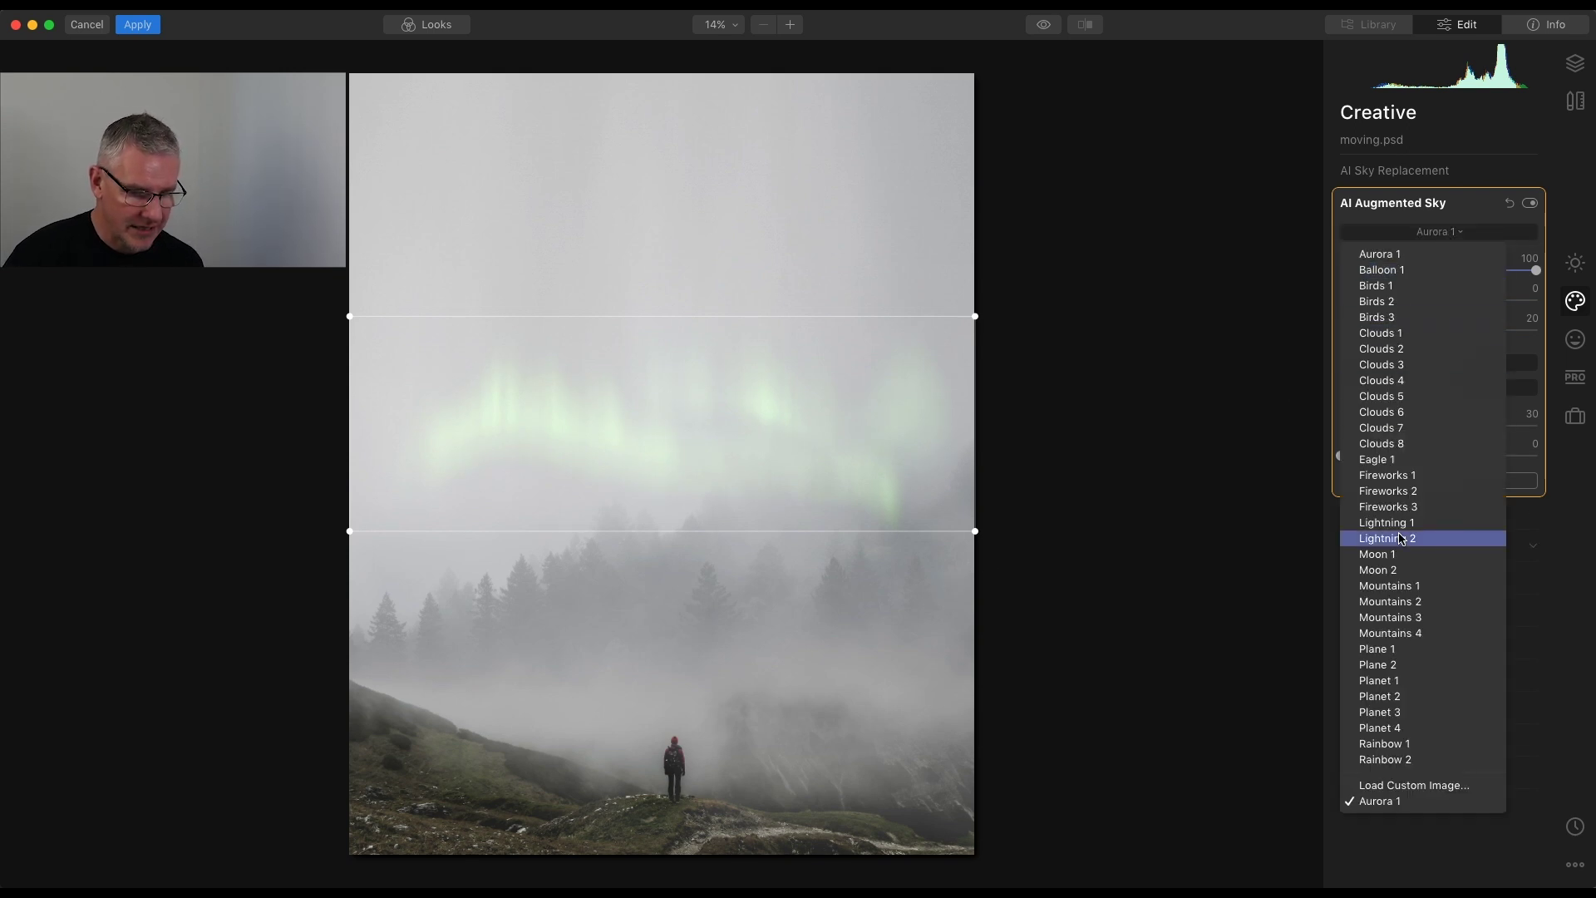
left_click(1400, 592)
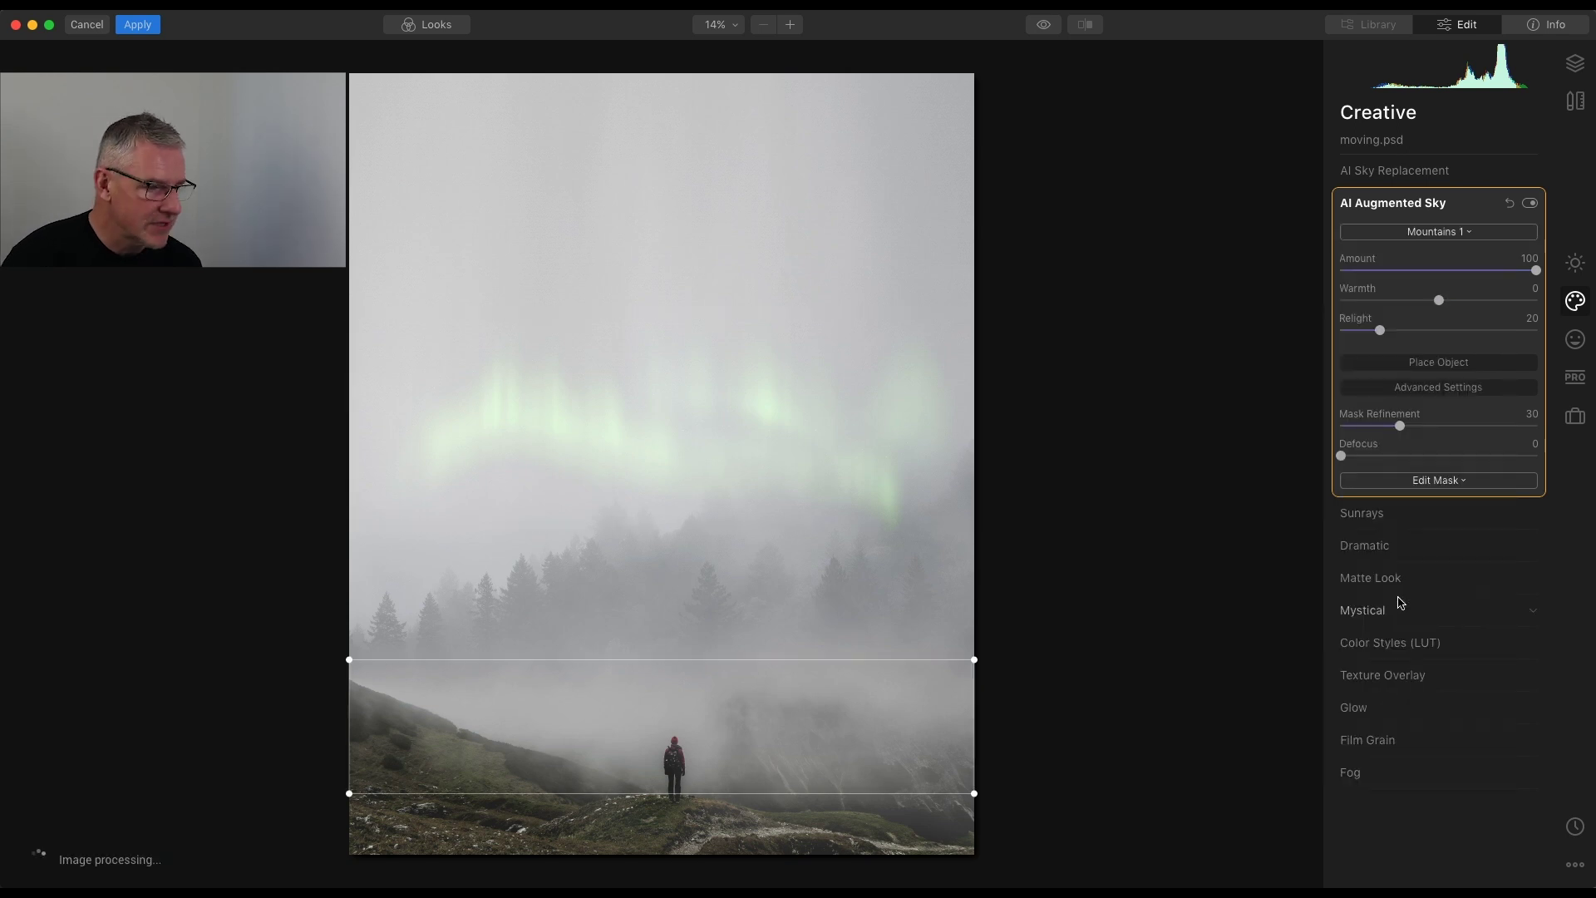
left_click_drag(777, 753, 769, 508)
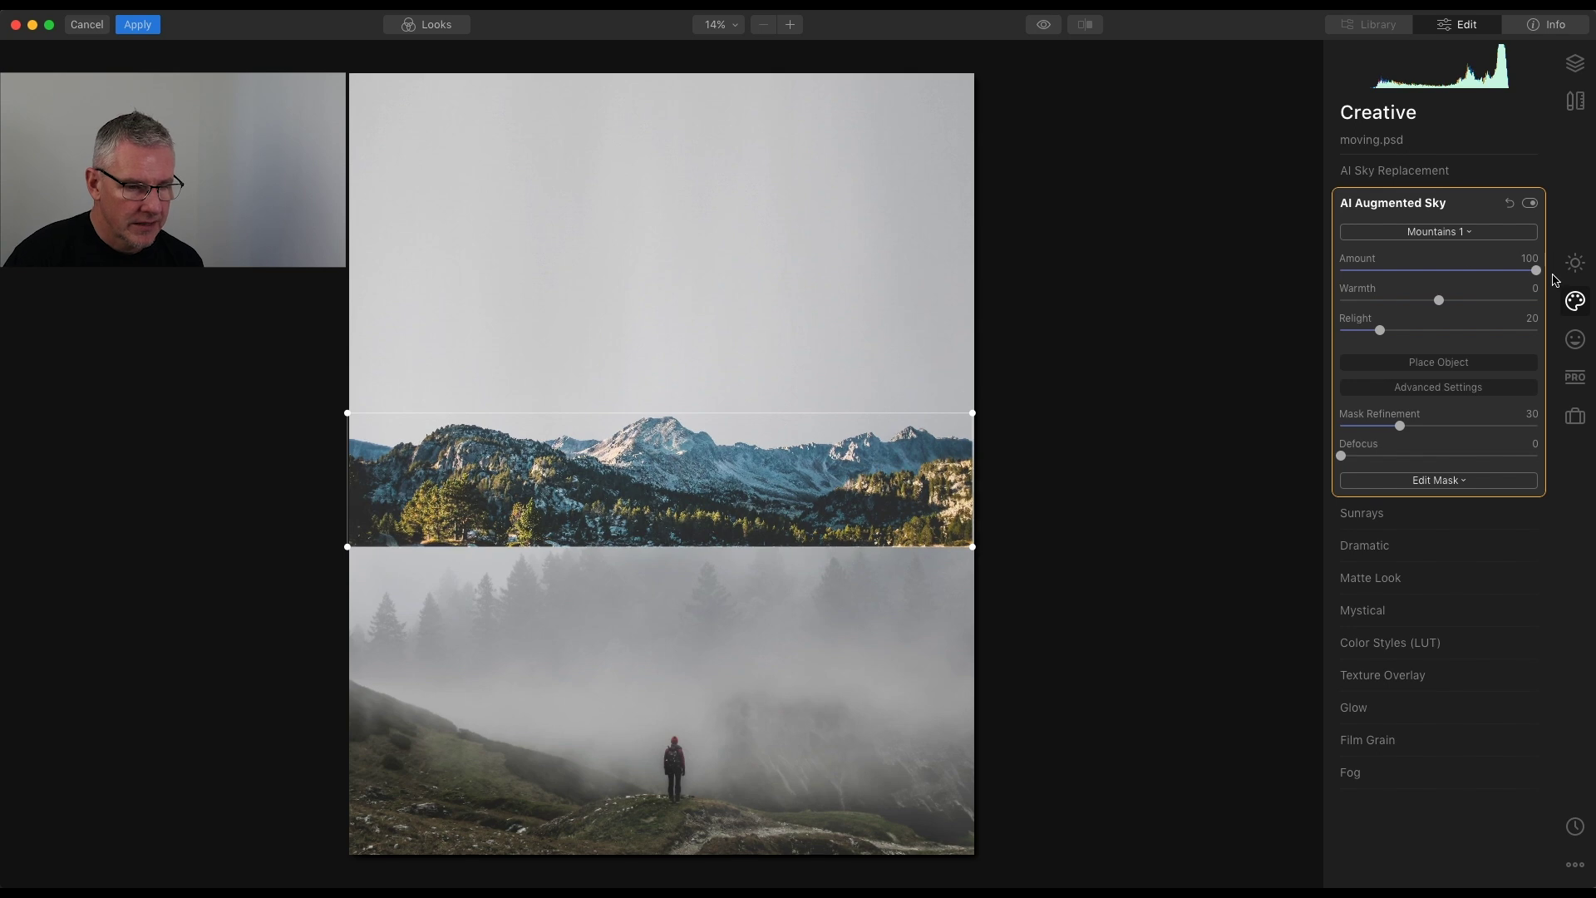
left_click_drag(1535, 271, 1419, 273)
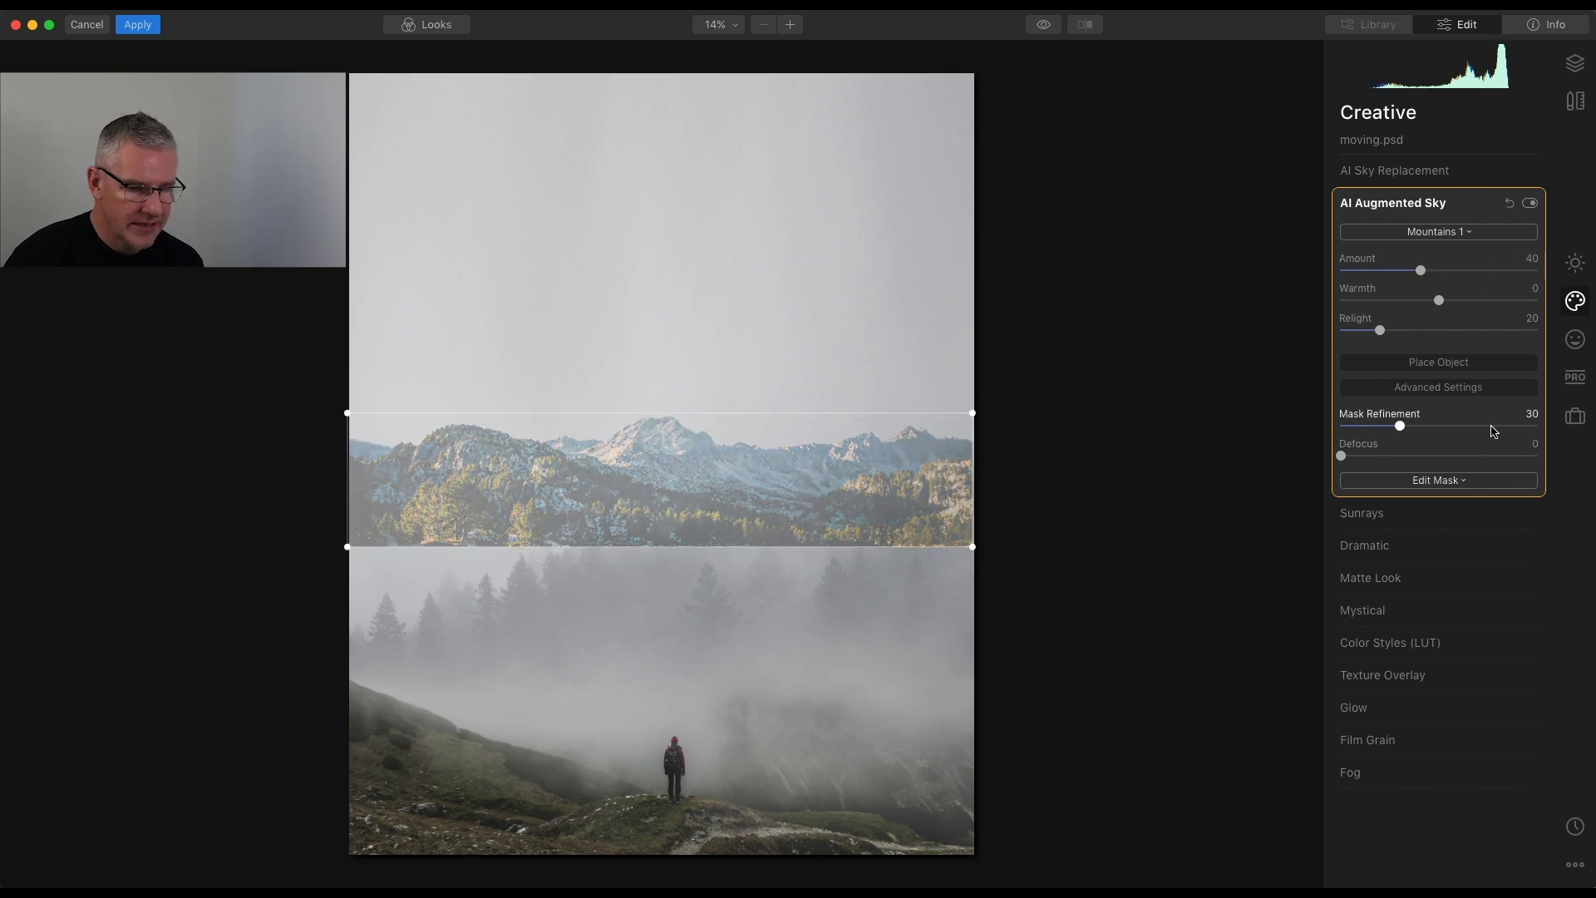
Step: Brush-erase the mountains' lower edge, then reset AI Augmented Sky to remove them entirely
left_click(1452, 482)
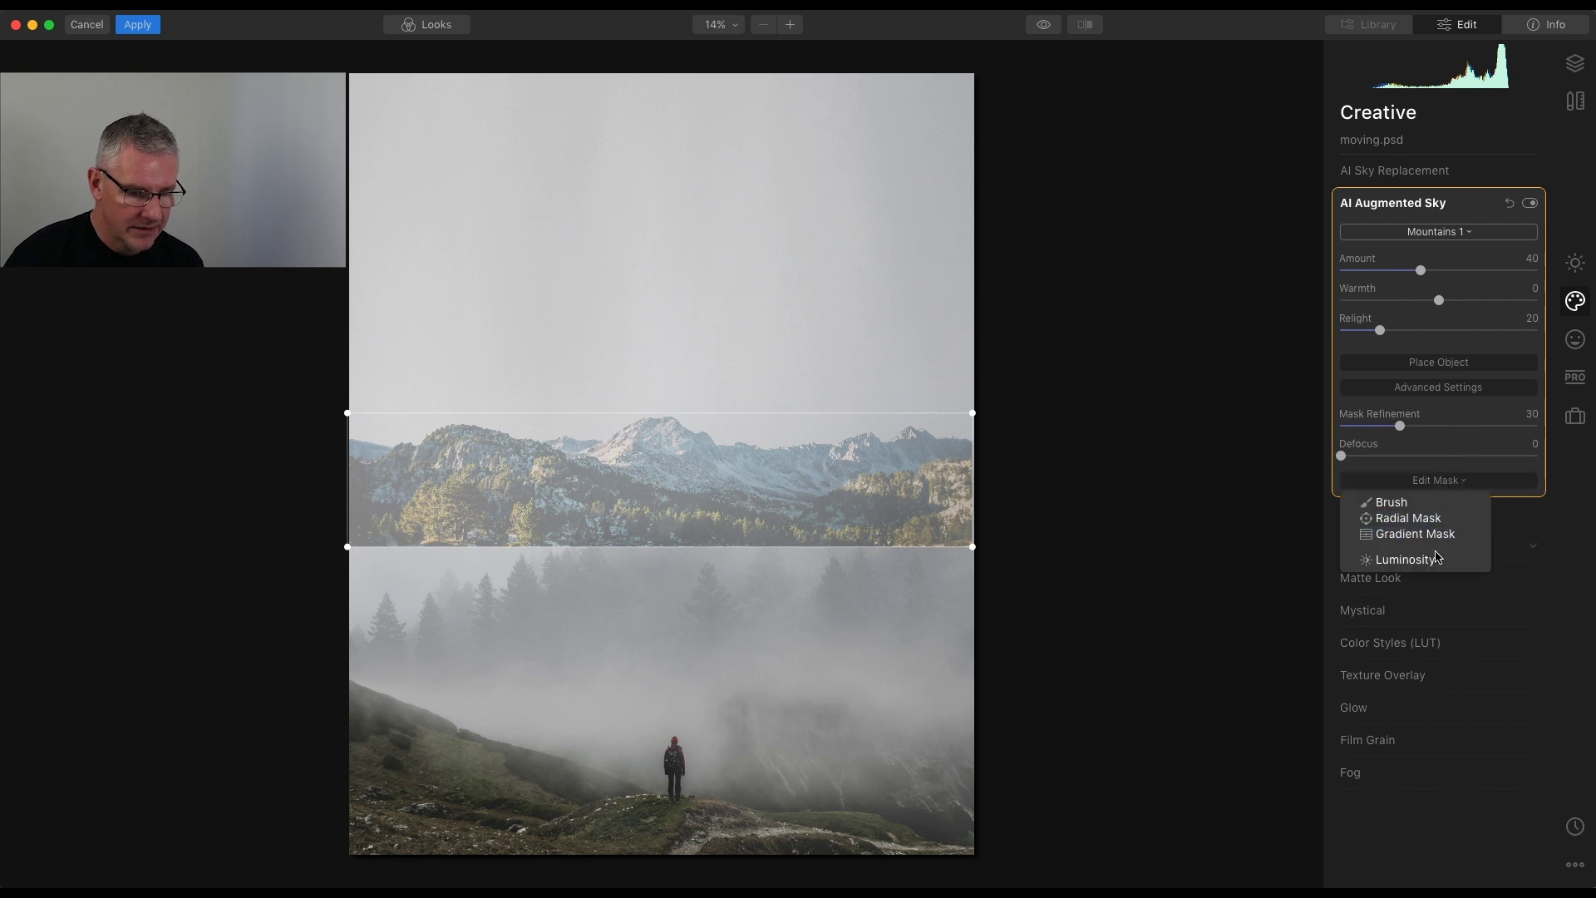
left_click(1432, 503)
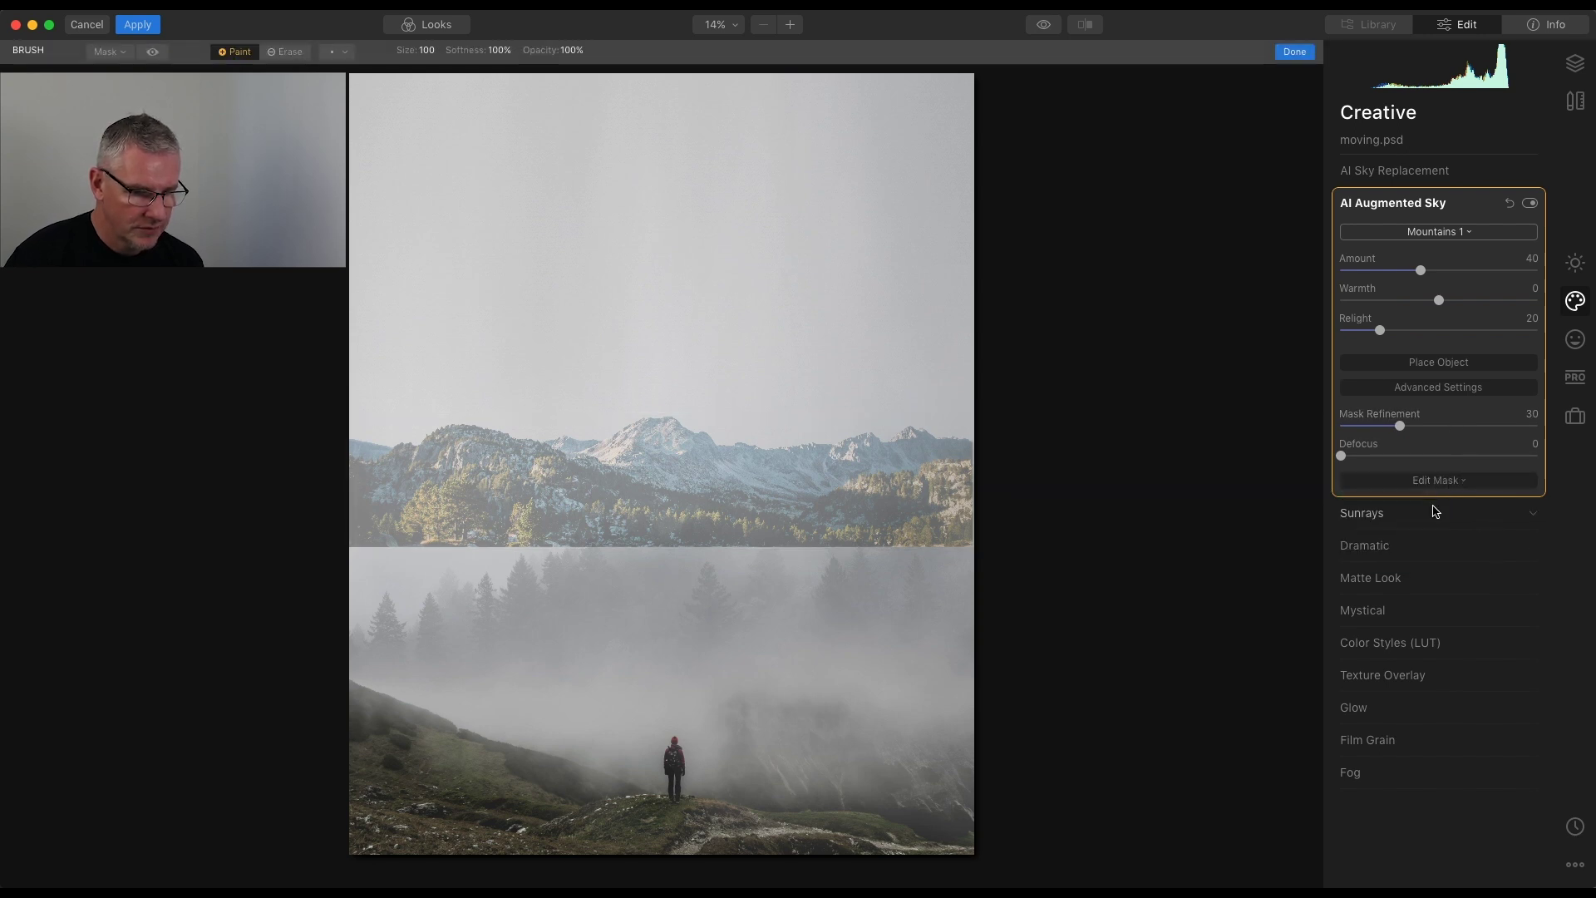
left_click(287, 51)
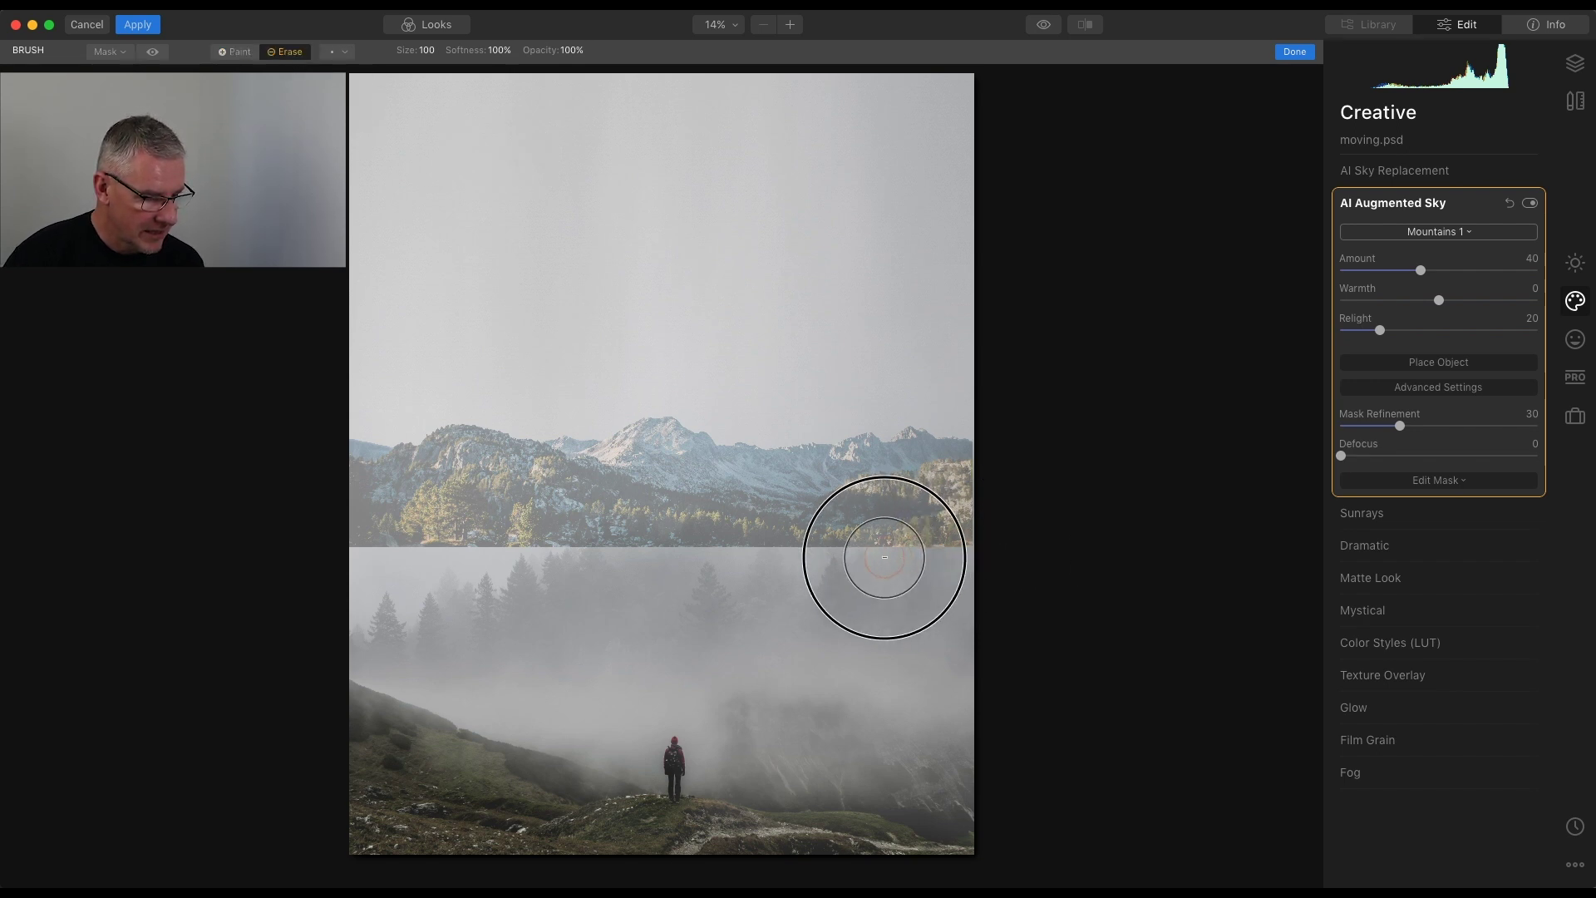
mouse_move(915, 541)
left_mouse_down()
mouse_move(349, 558)
mouse_move(925, 519)
mouse_move(1043, 491)
left_mouse_up()
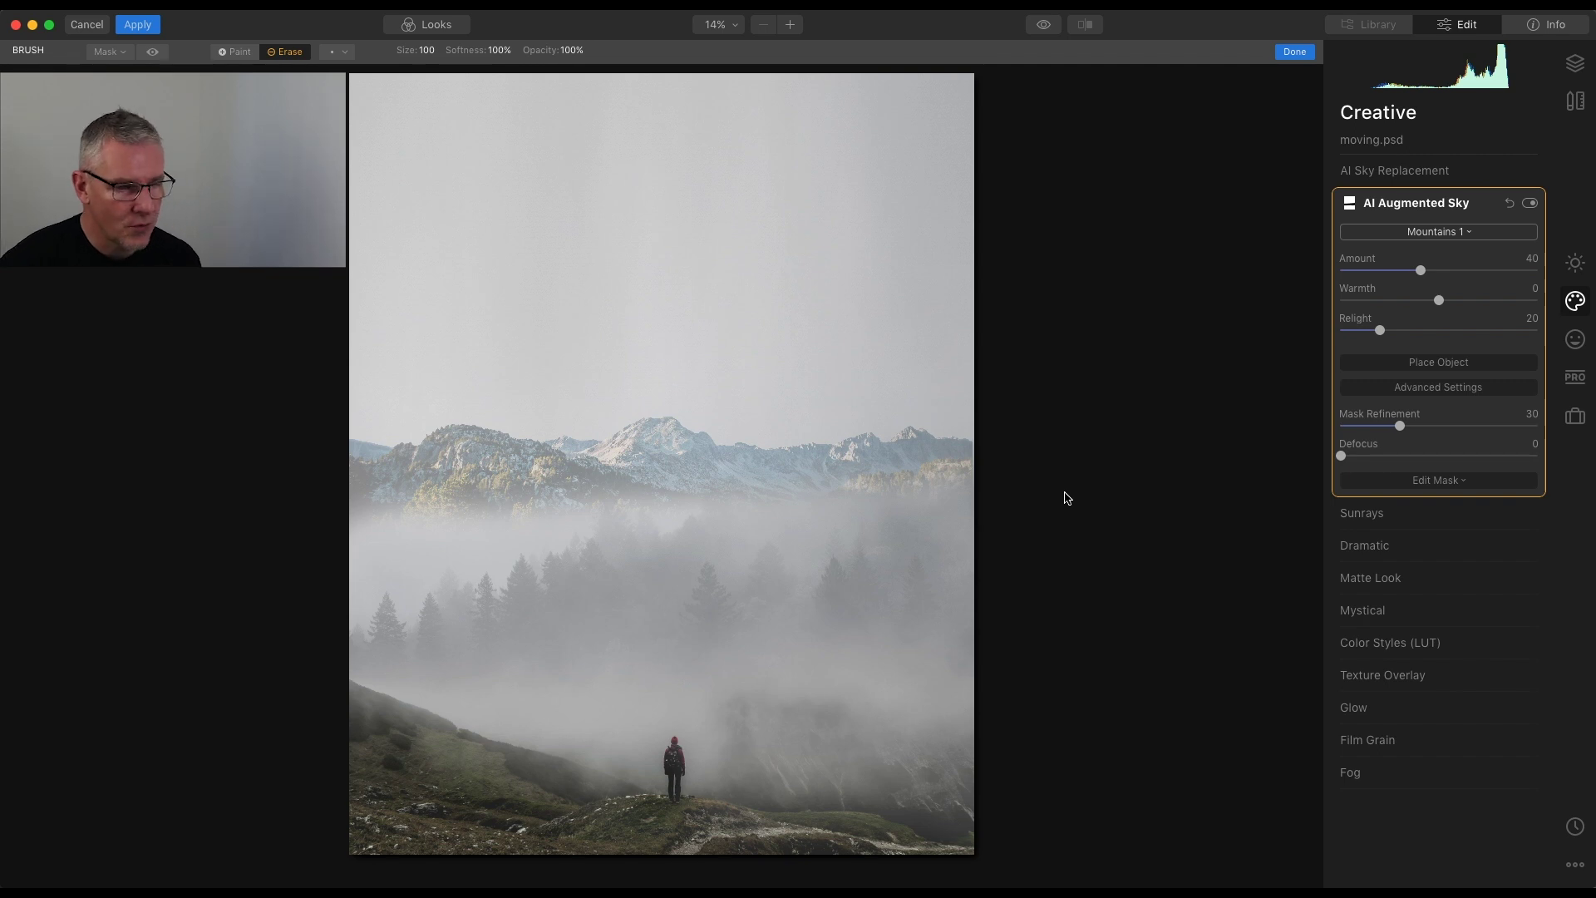
left_click(1509, 205)
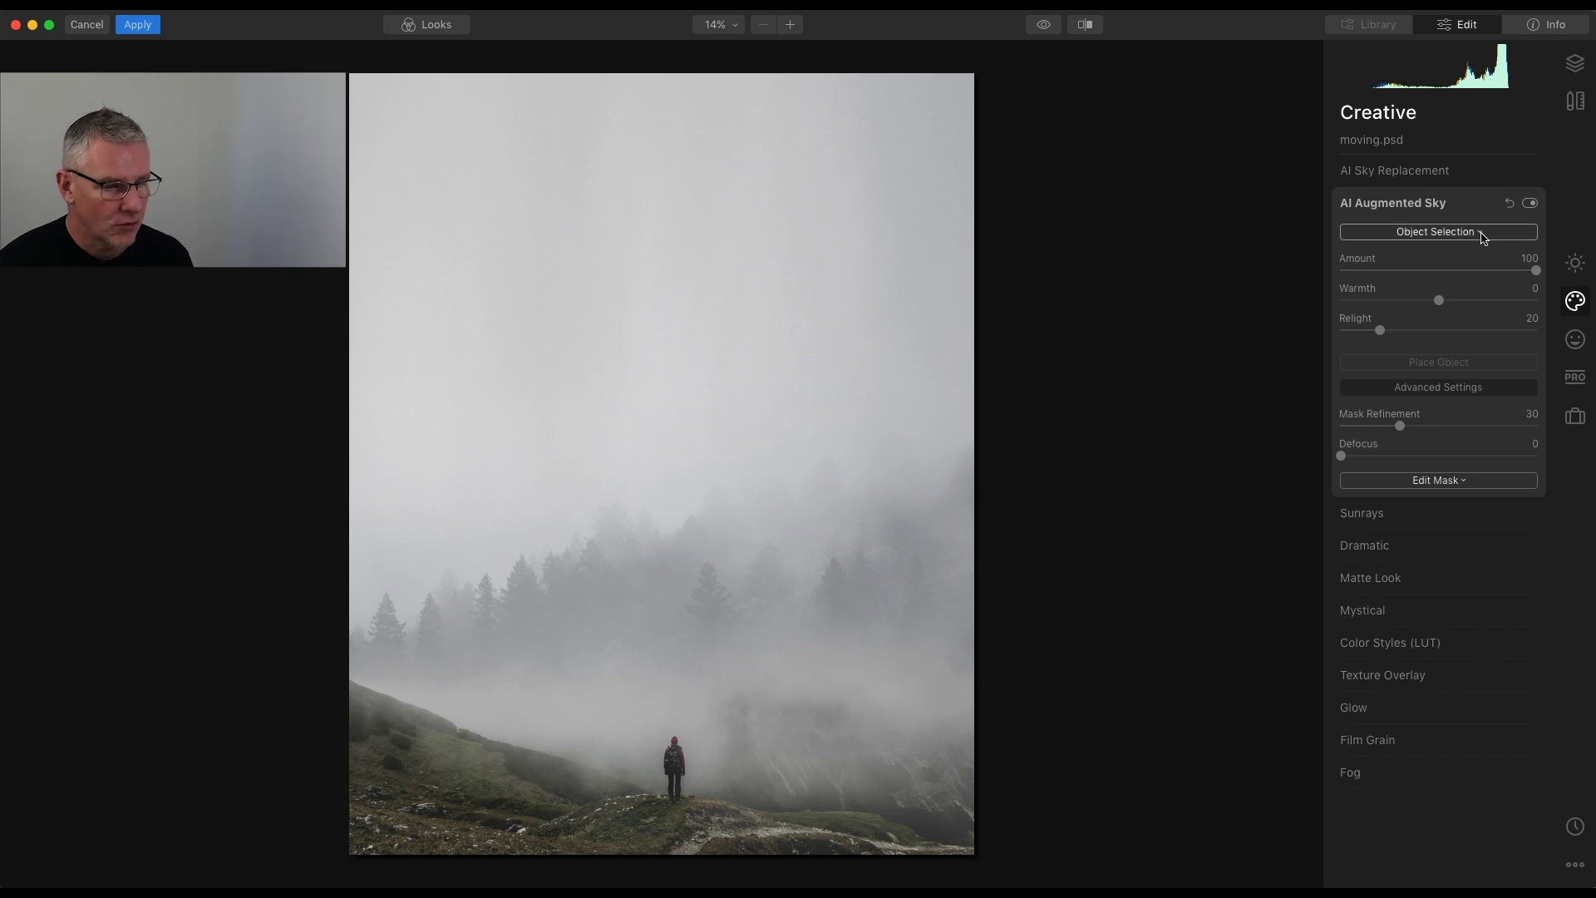
Step: Place the Moon 1 sky object and raise the huge moon into the top of the sky
left_click(1482, 238)
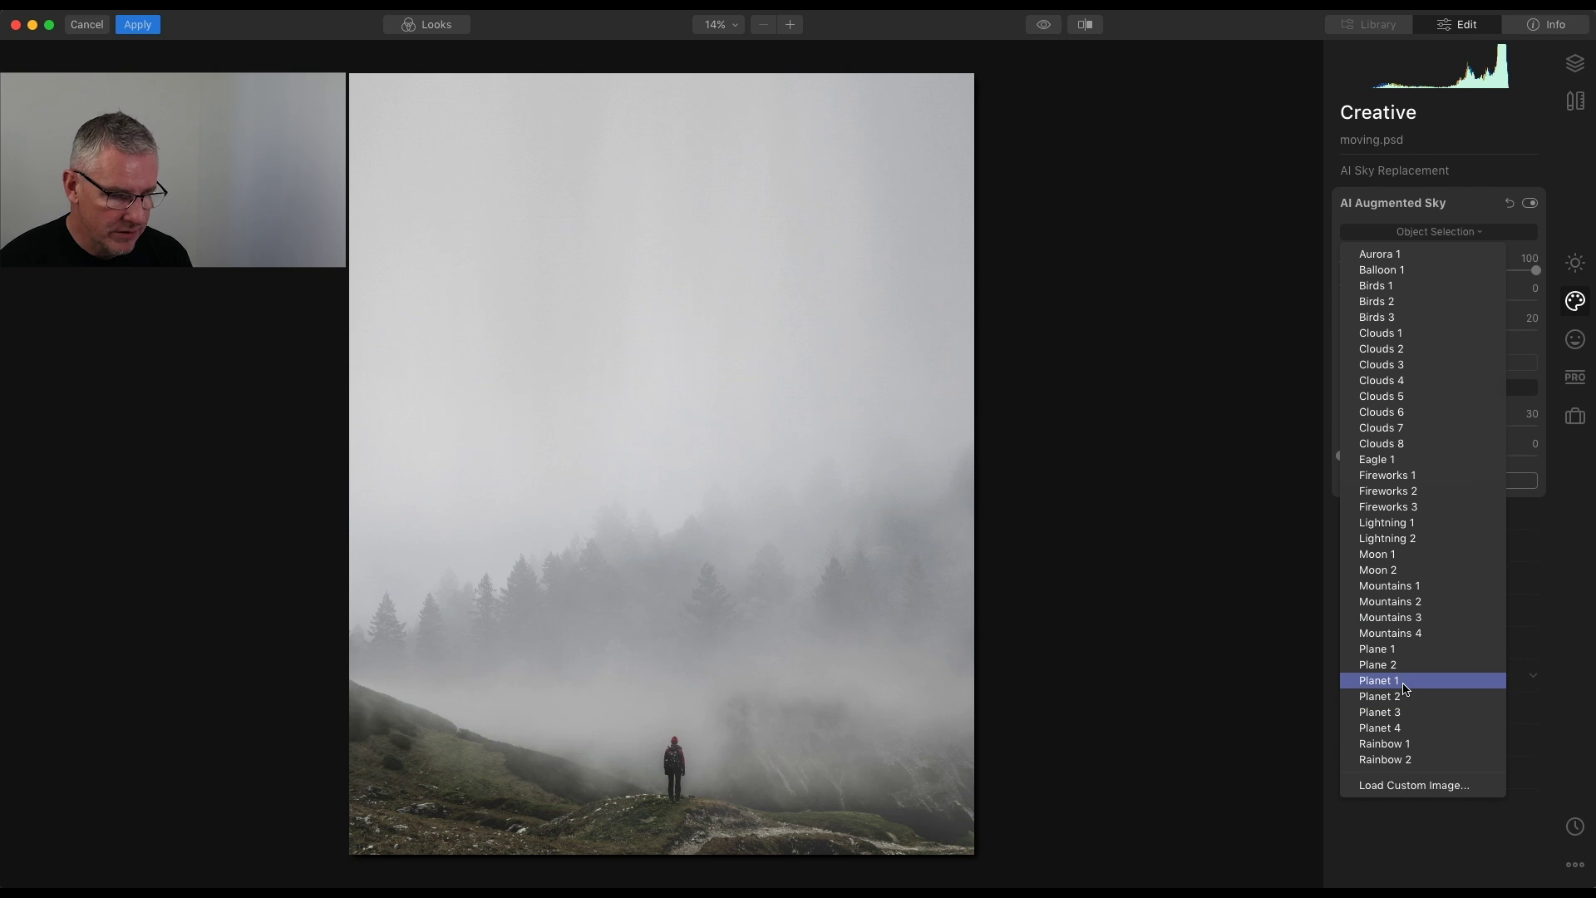
left_click(1411, 555)
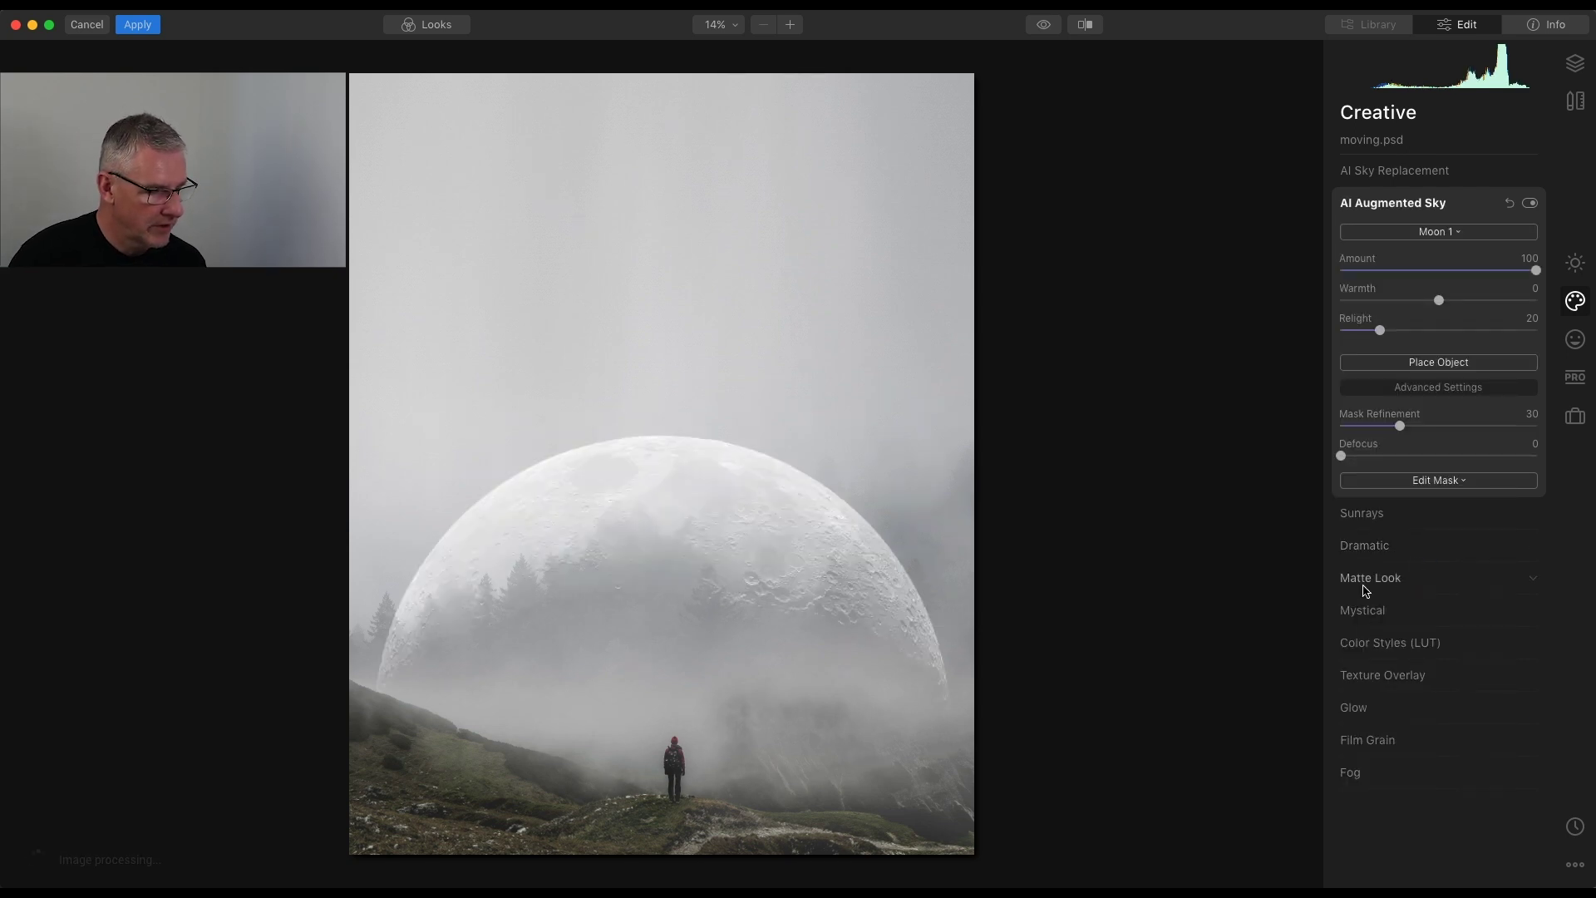
left_click(1438, 363)
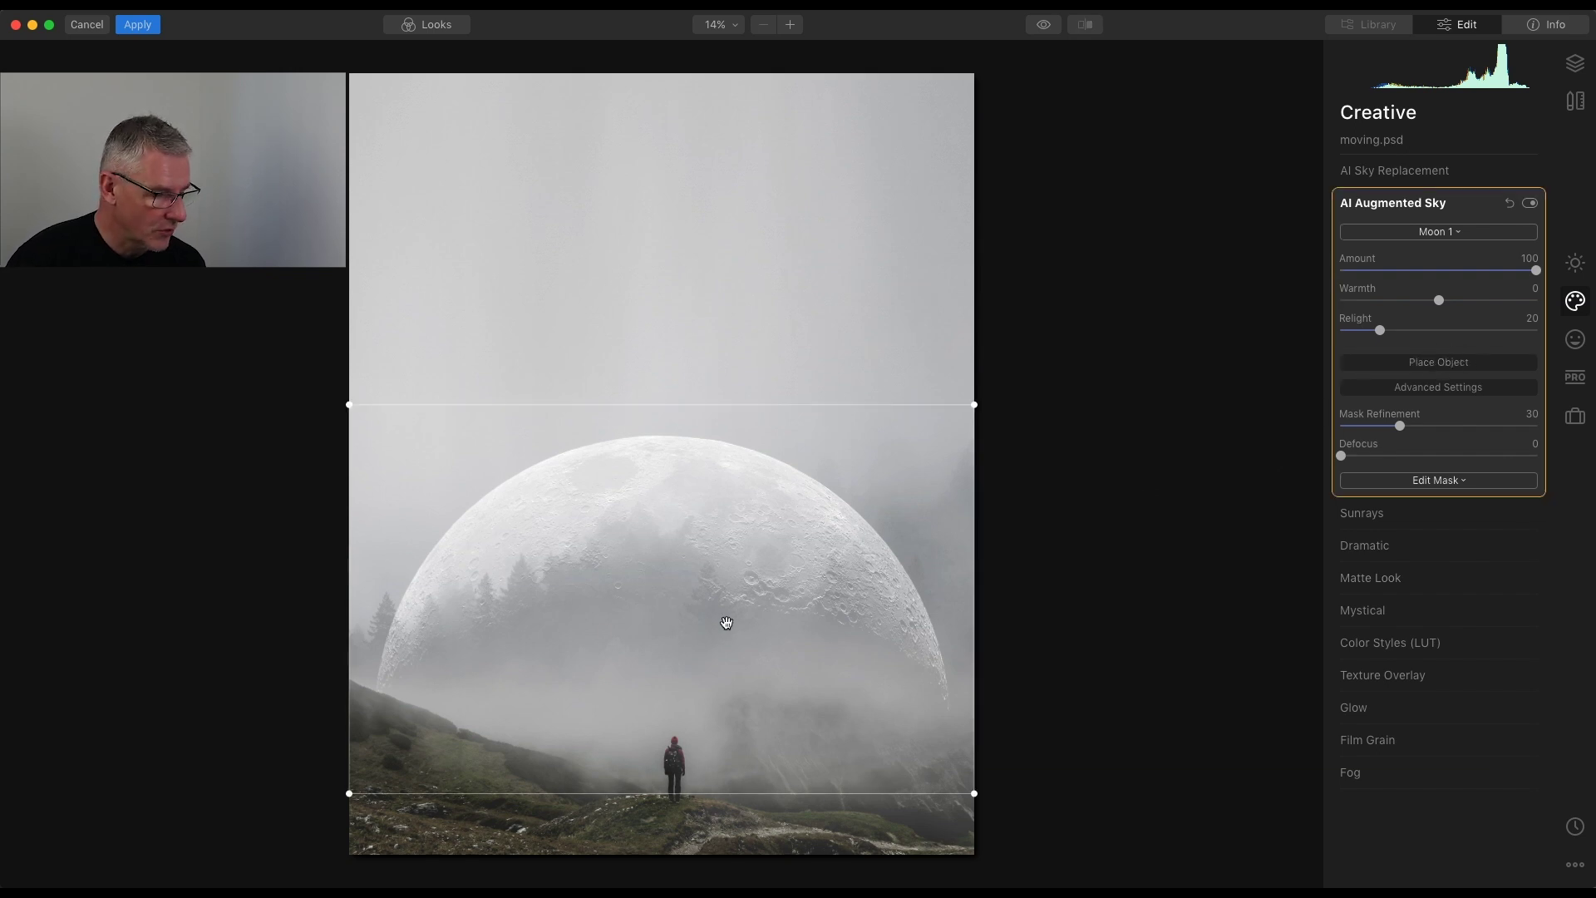
left_click_drag(726, 622, 715, 295)
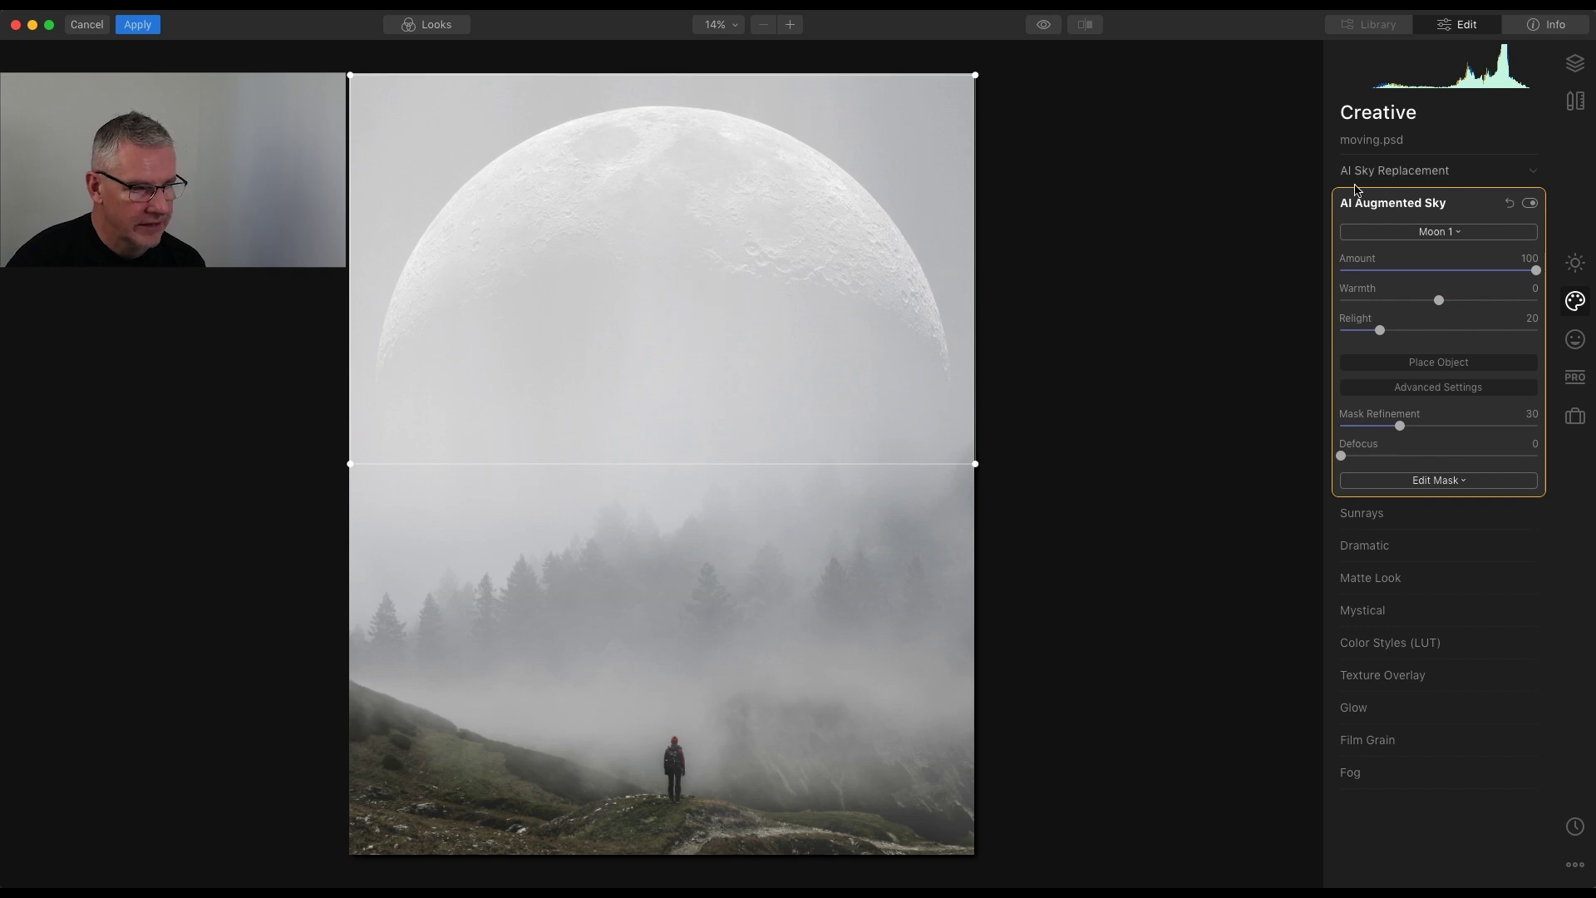
left_click(1442, 362)
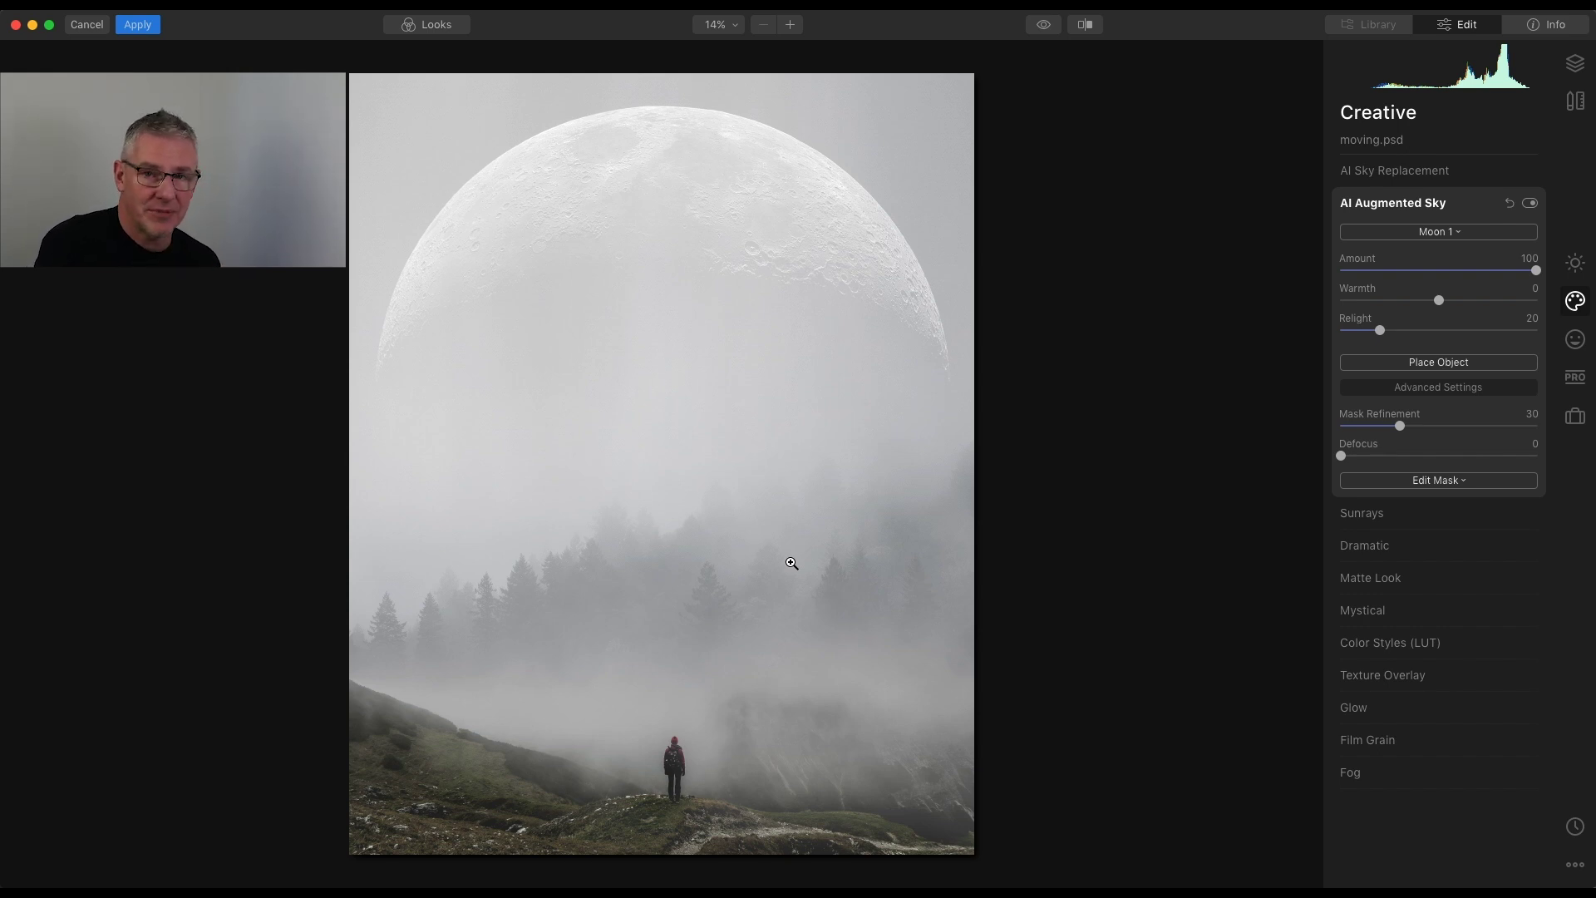
Step: Merge the moon edit into a new Stamped Layer above moving.psd and show its Creative tools
left_click(1576, 60)
left_click(1528, 113)
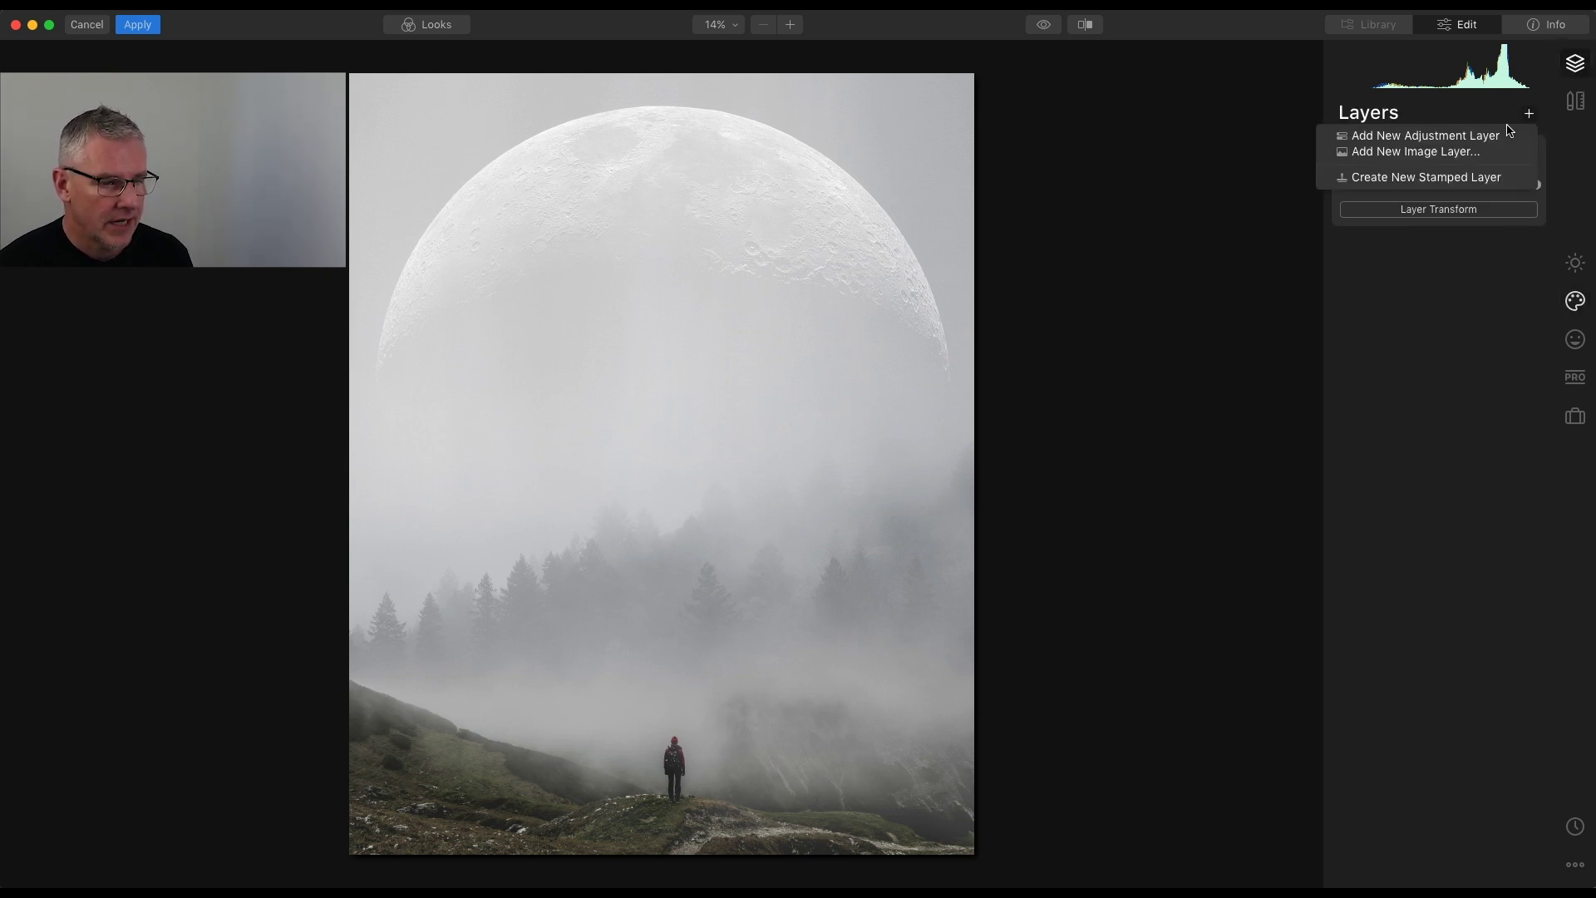
left_click(1480, 178)
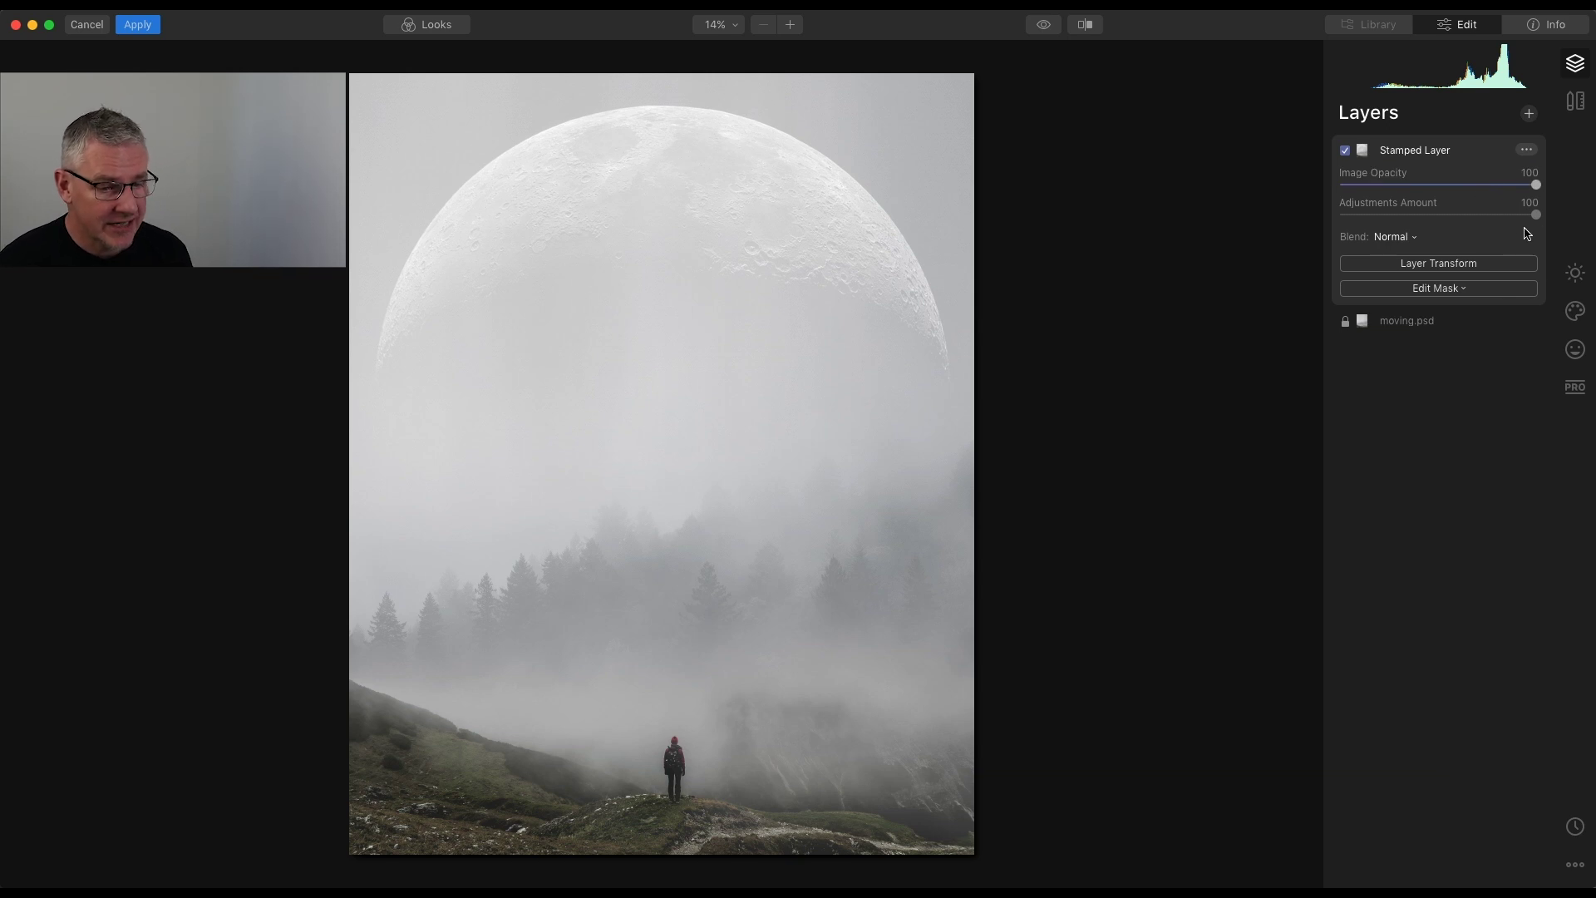
left_click(1575, 311)
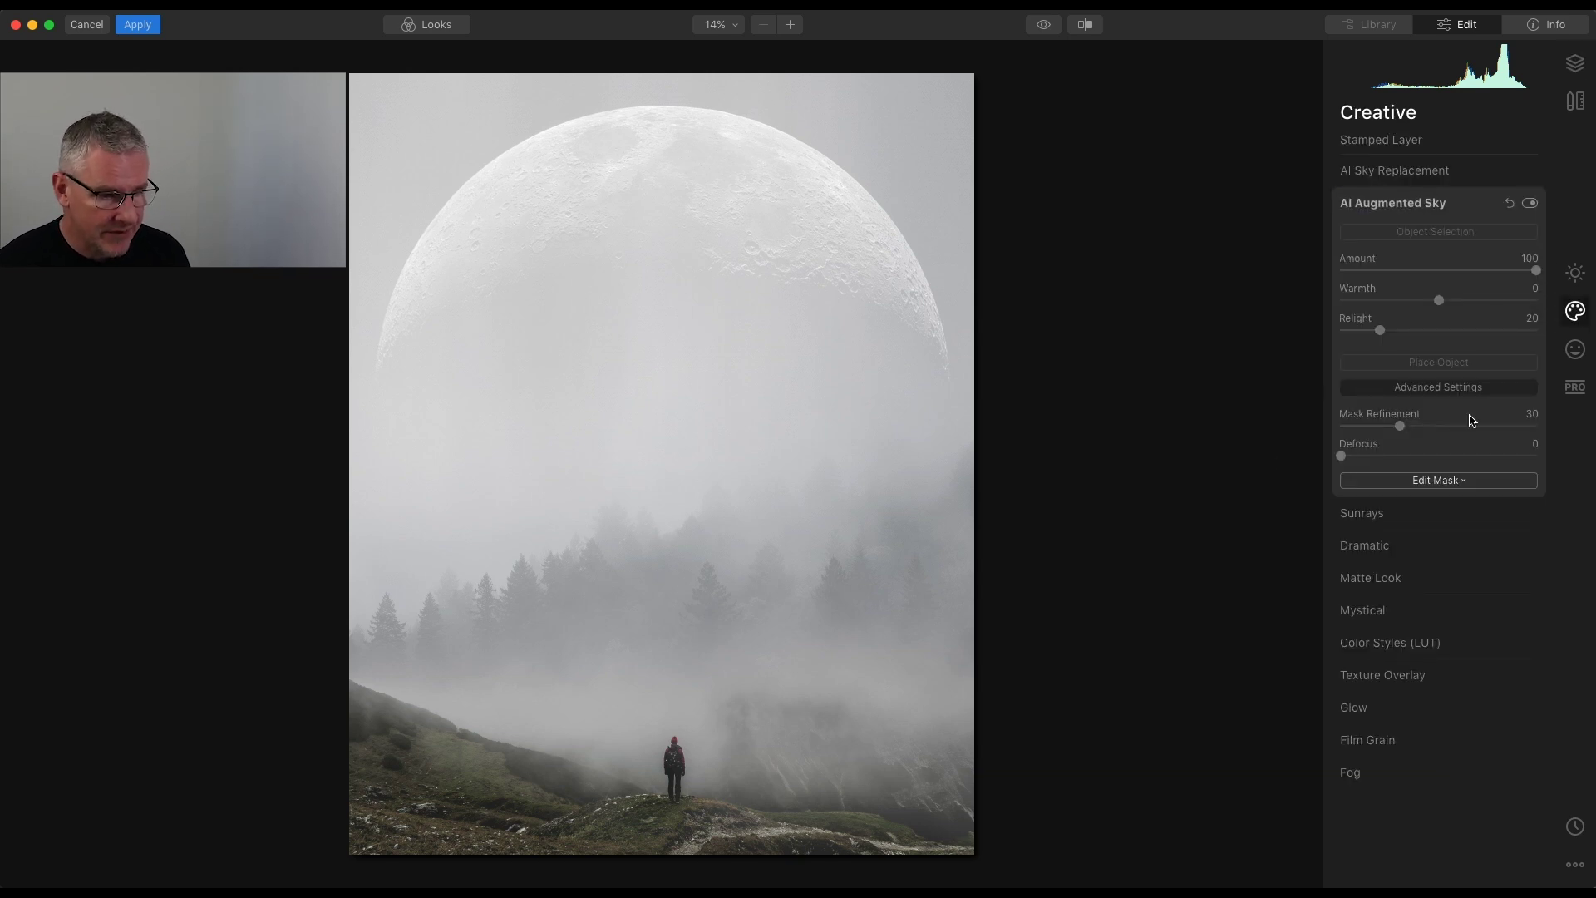
Step: Add the Clouds 1 sky object with Amount 52 and Defocus 19
left_click(1472, 235)
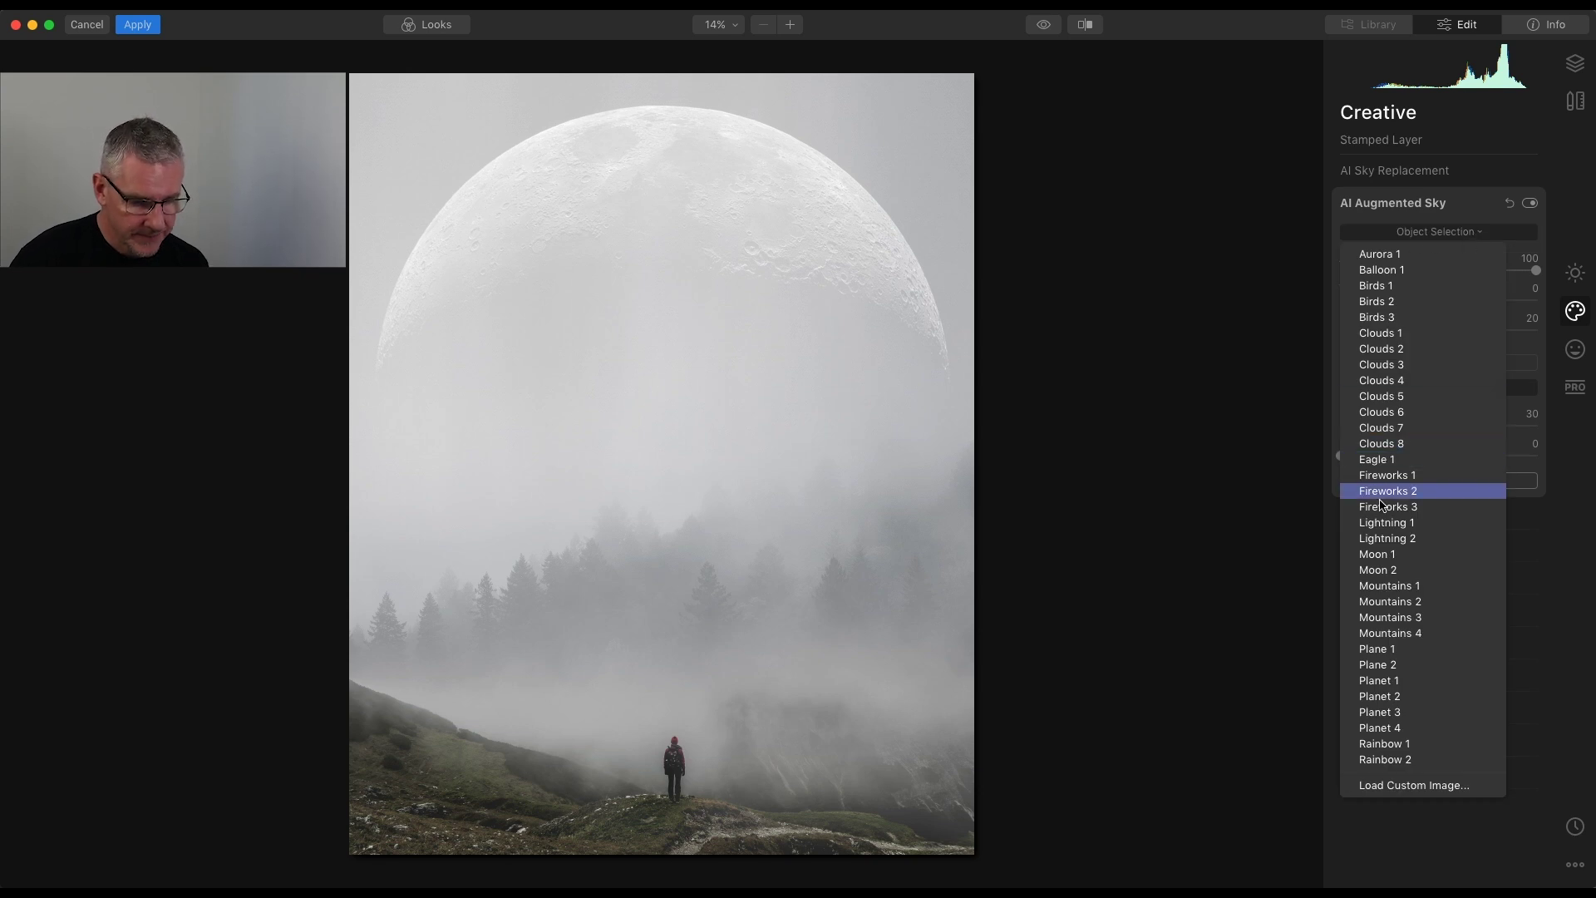
left_click(1403, 336)
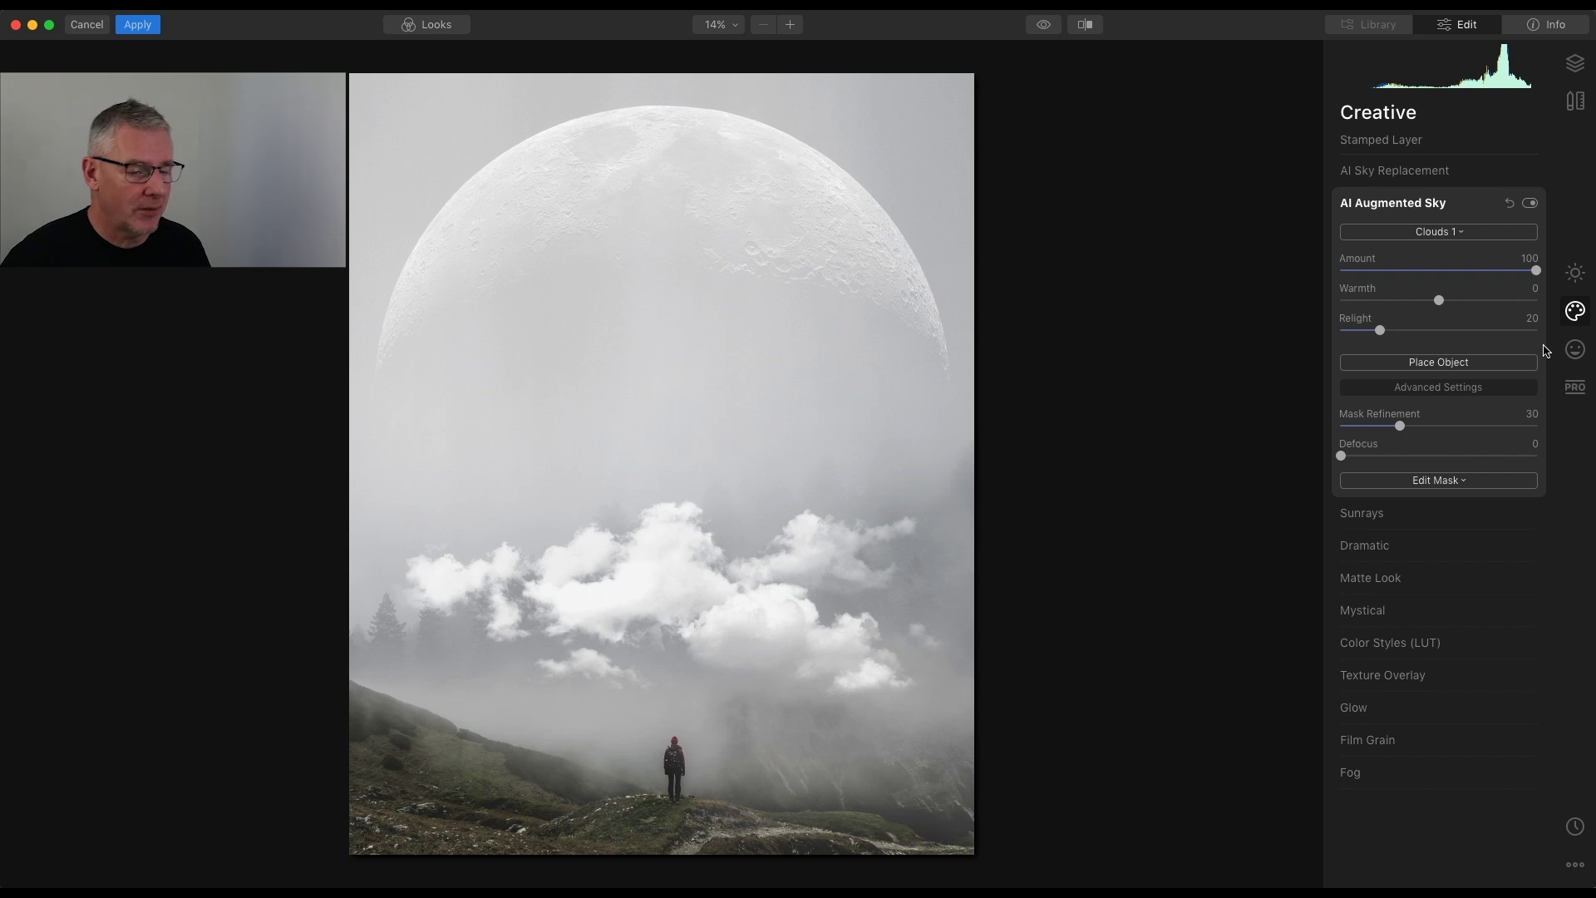
left_click_drag(1537, 270, 1443, 274)
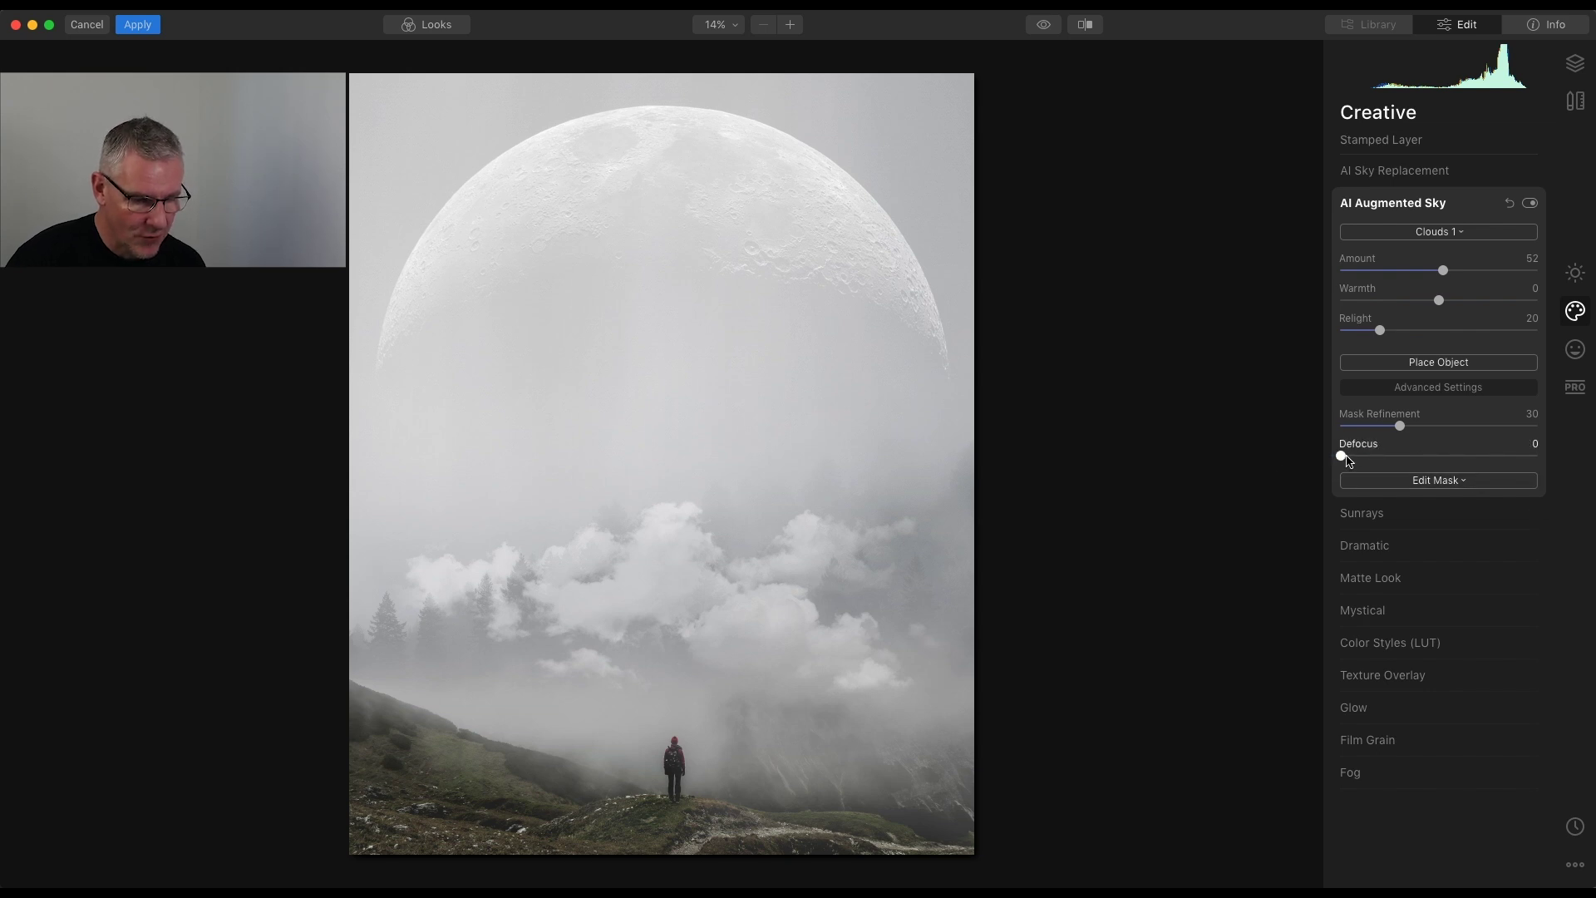
left_click_drag(1343, 457, 1514, 462)
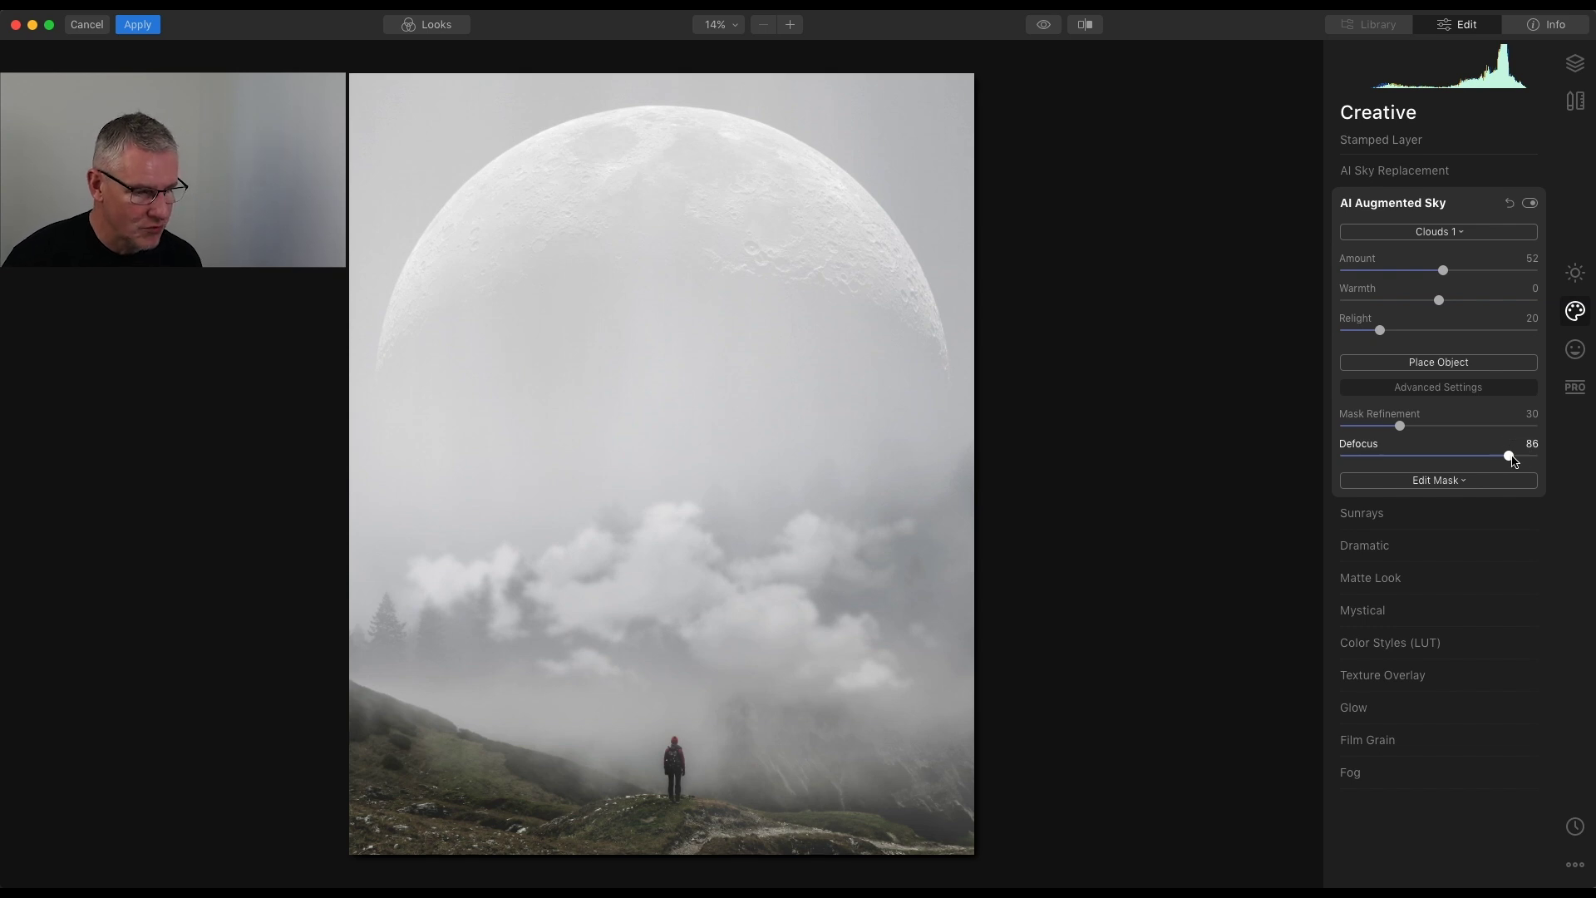
left_click_drag(1512, 458, 1378, 462)
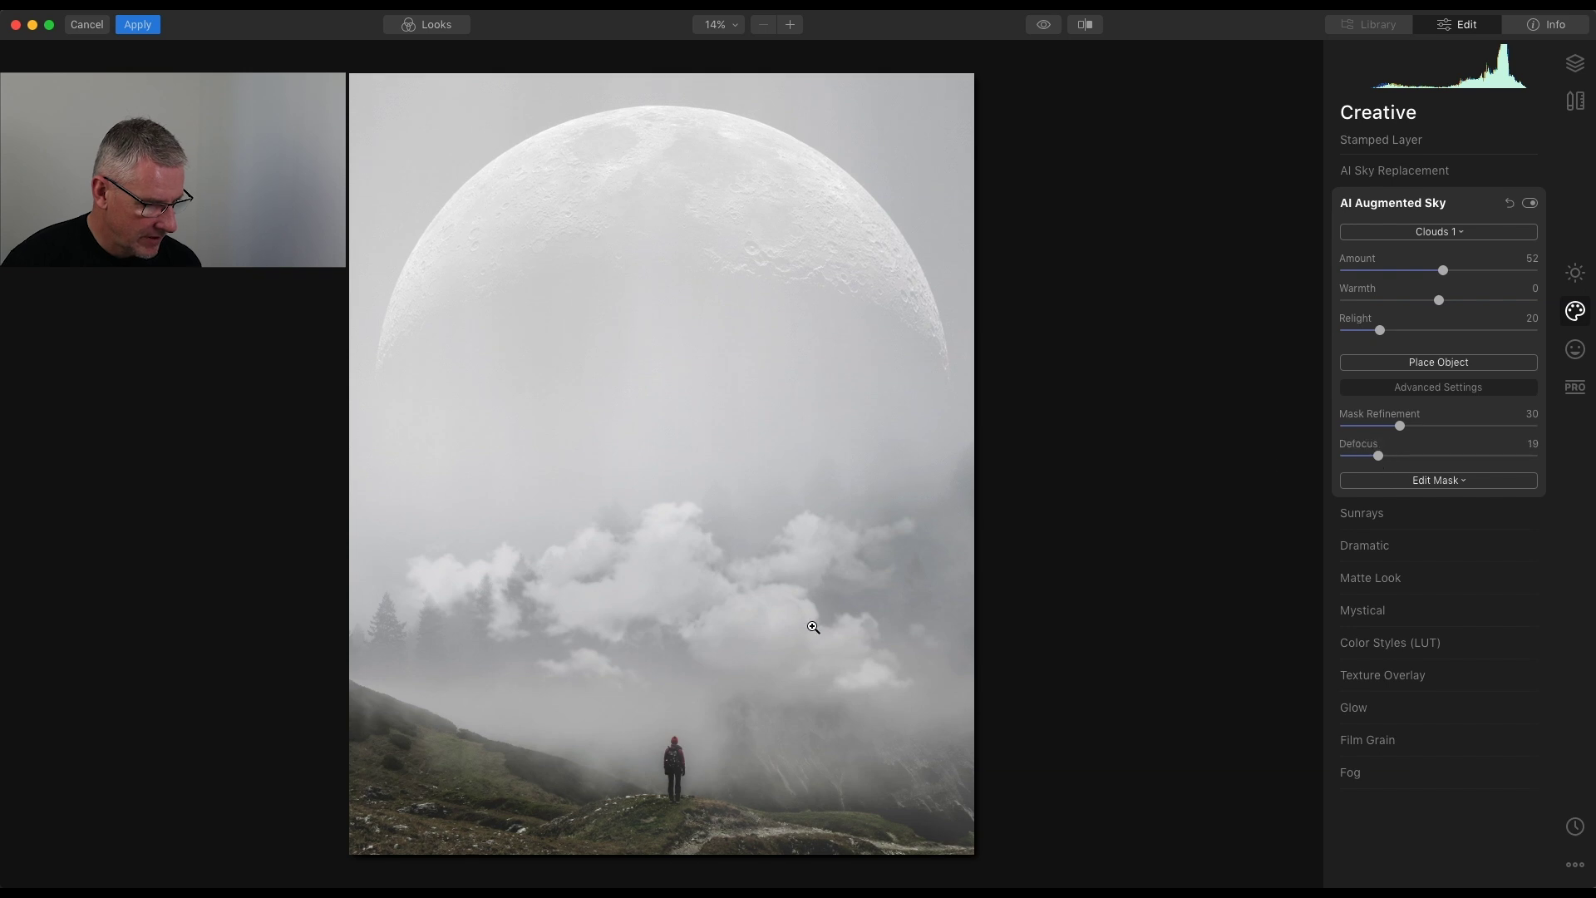
Step: Enlarge the clouds, shift them up and left, and fade them to Amount 26
left_click(1455, 364)
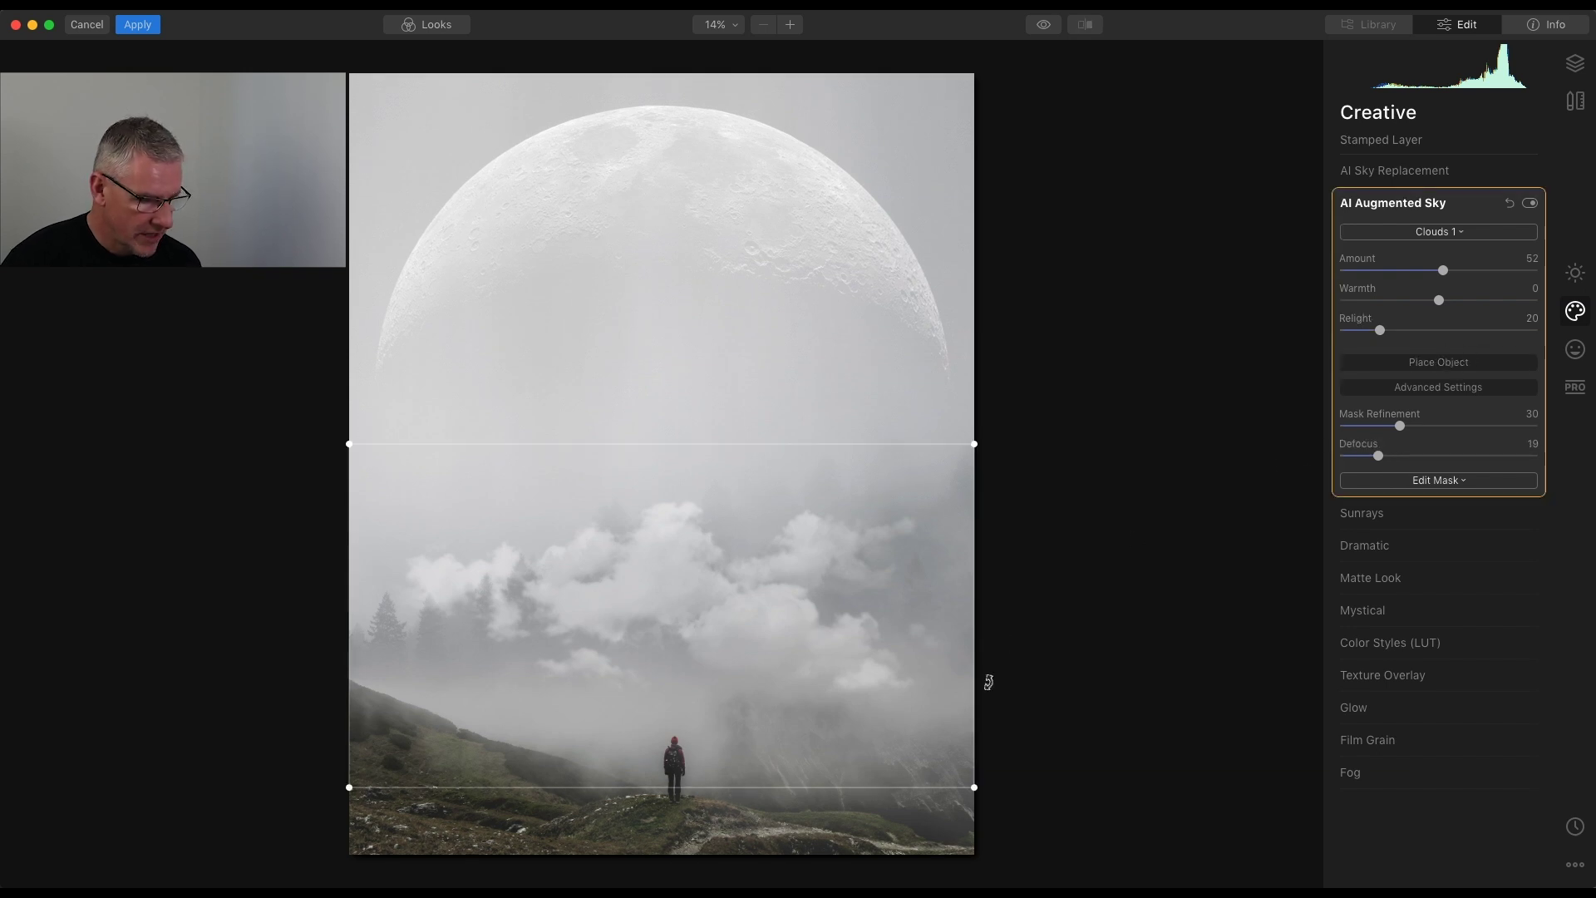
left_click_drag(974, 787, 1024, 814)
left_click_drag(833, 661, 801, 650)
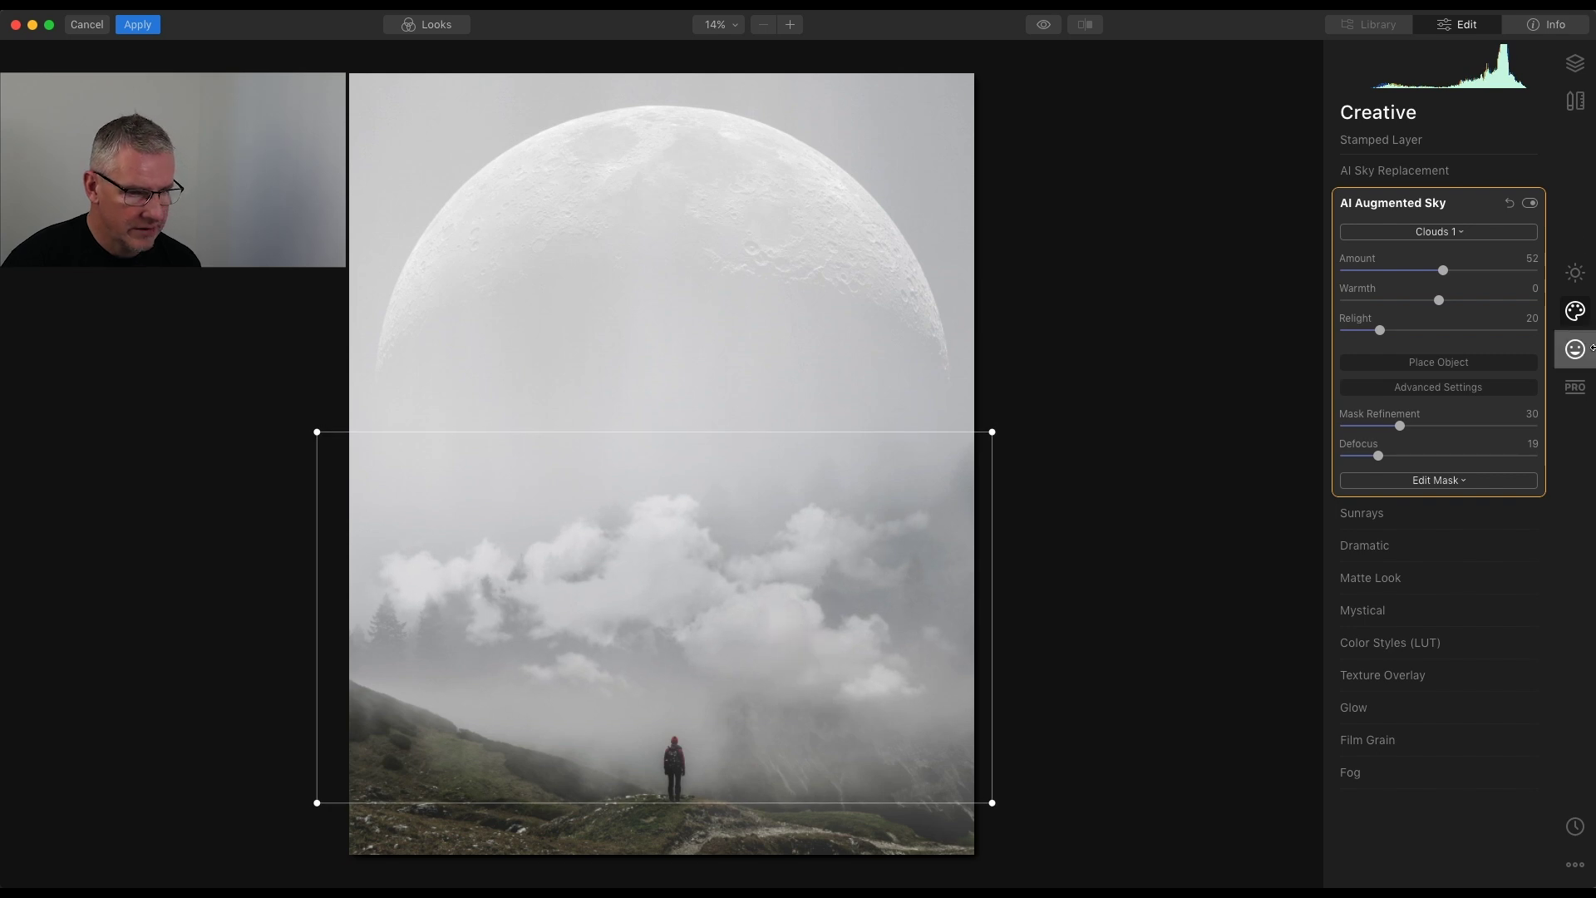
left_click(1471, 361)
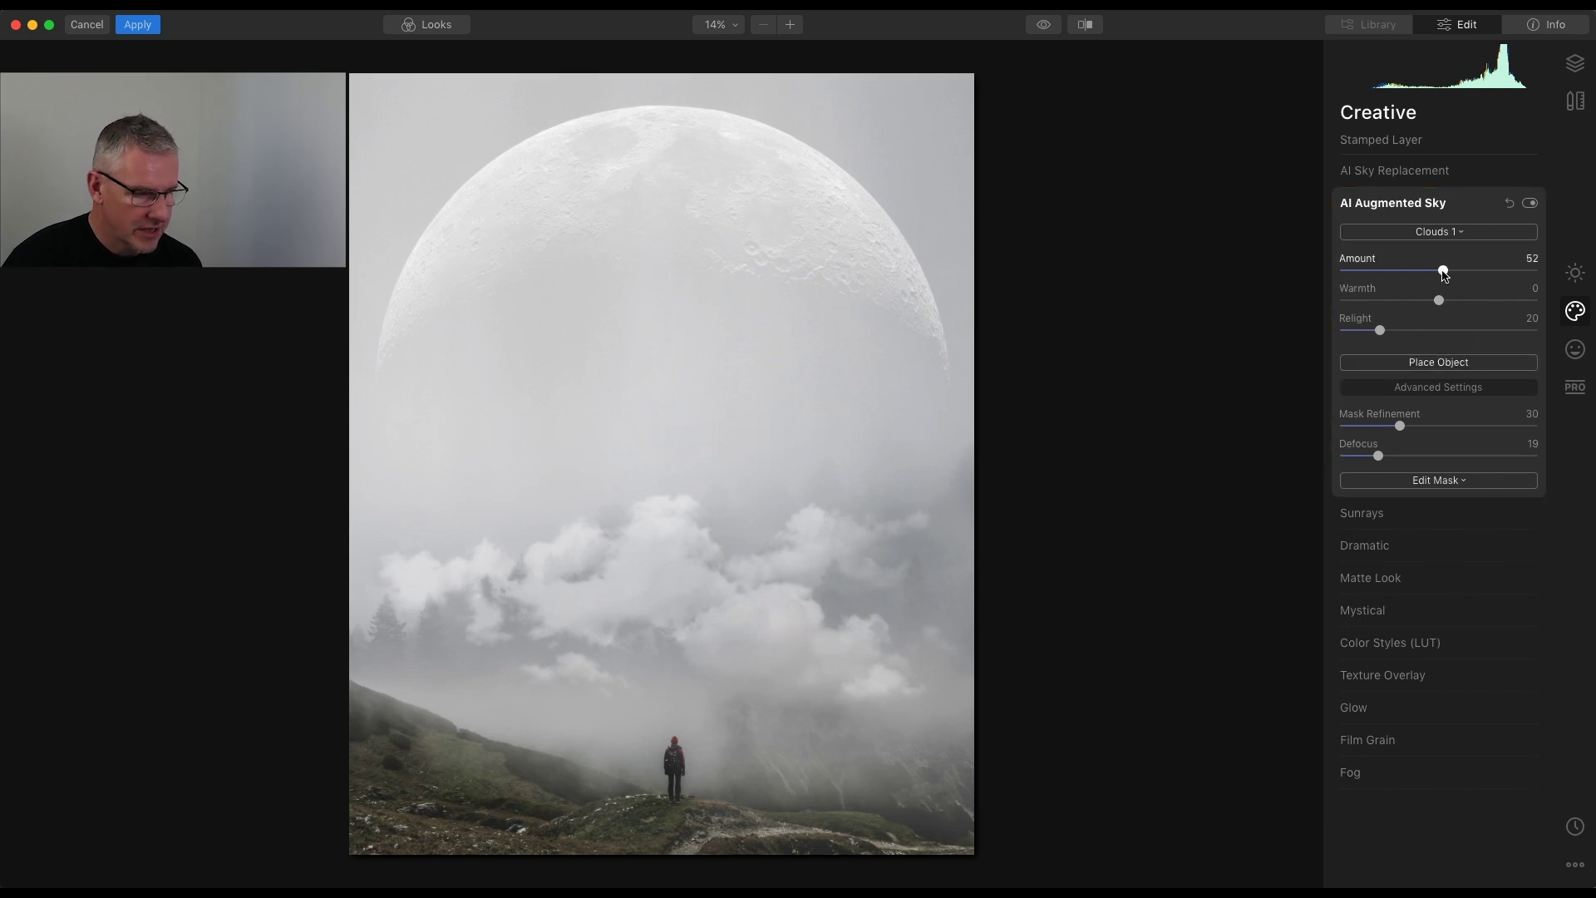
left_click_drag(1442, 270, 1390, 273)
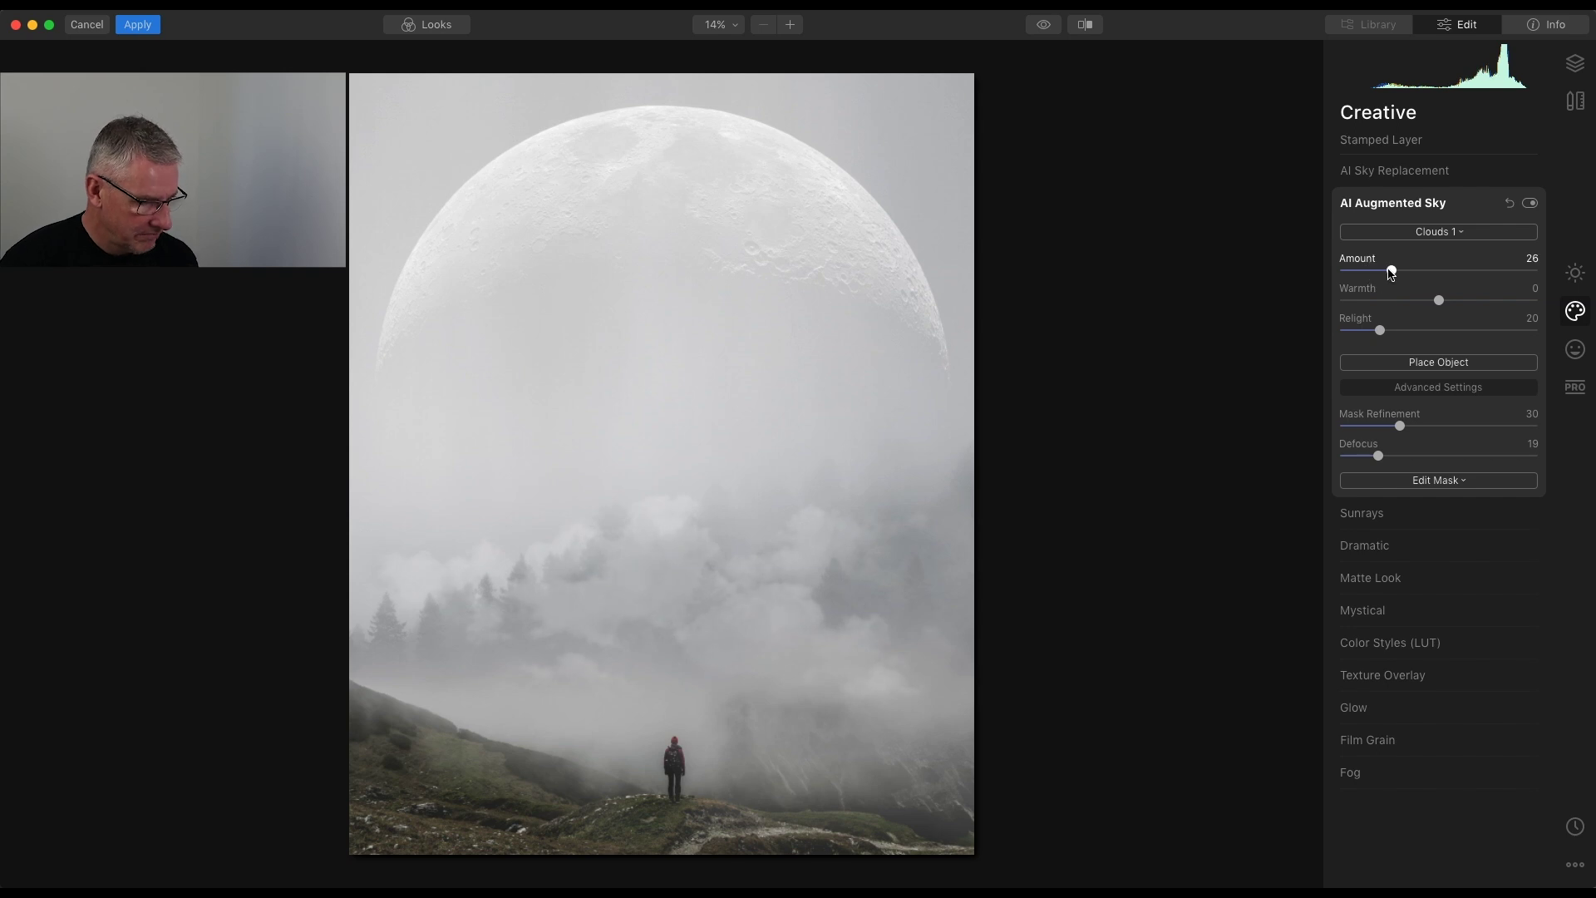
left_click(1578, 70)
Step: Create a new Stamped Layer, delete the older one, and keep the new layer visible
left_click(1527, 114)
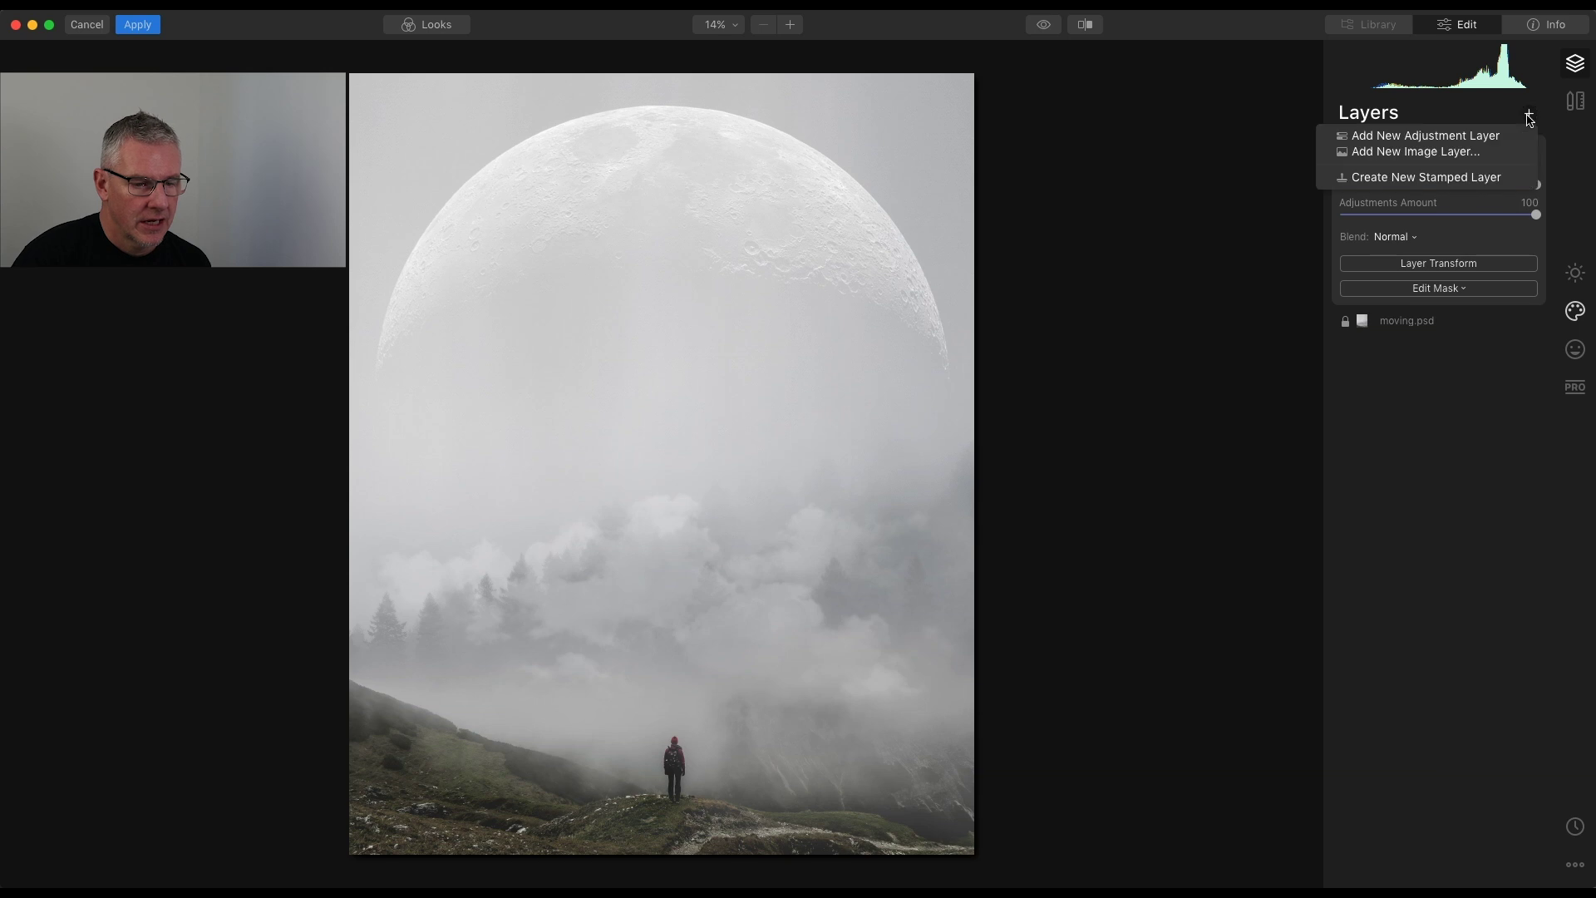
left_click(1462, 178)
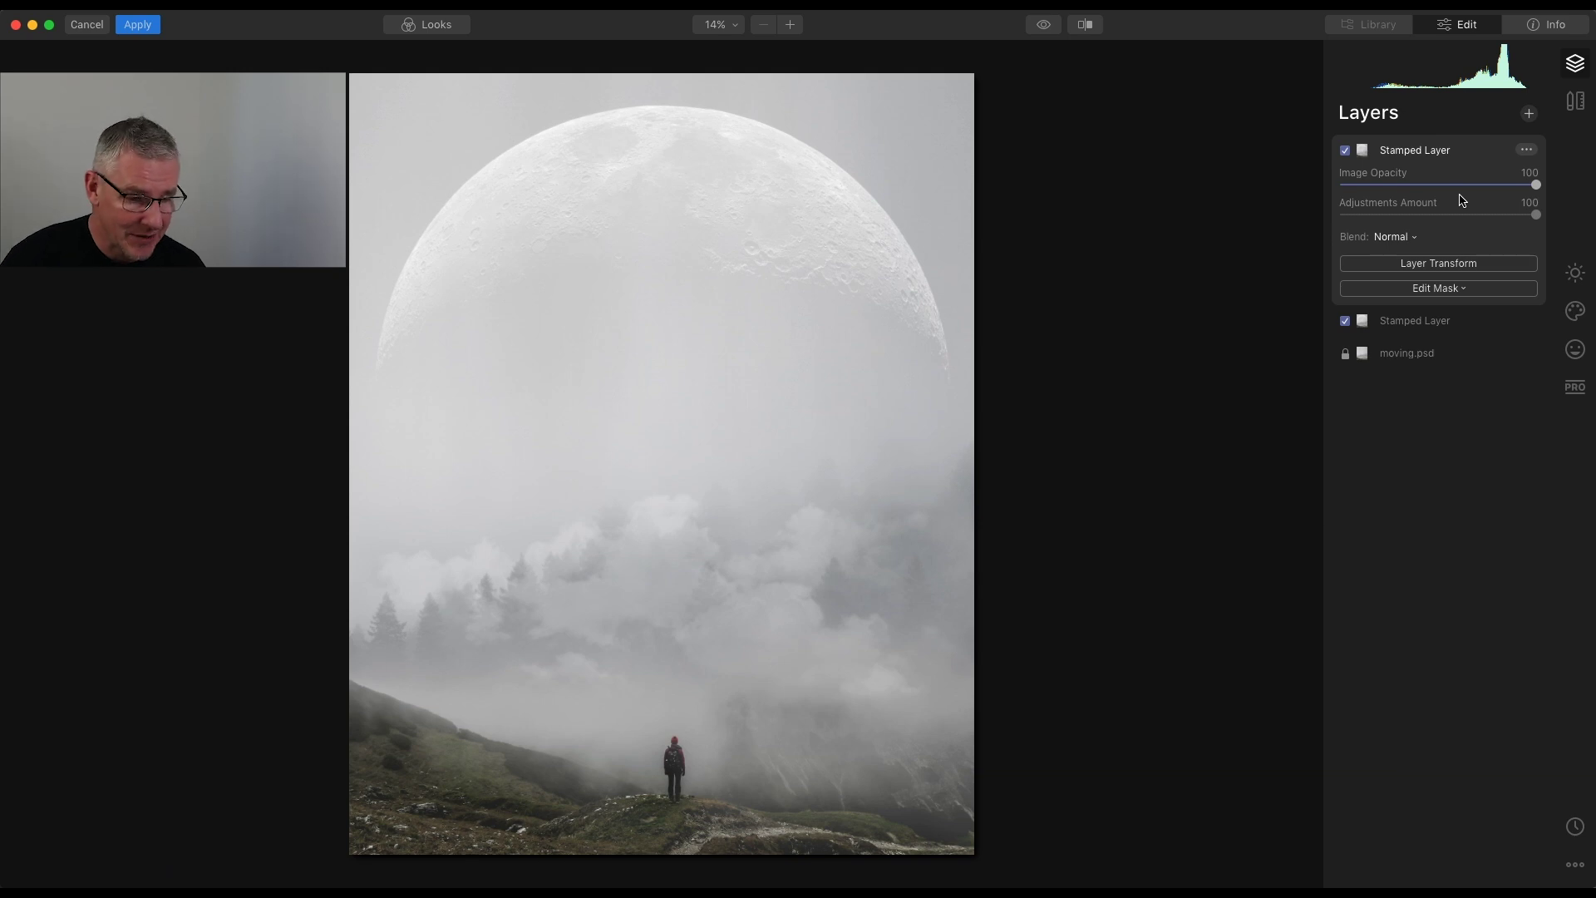
left_click(1450, 324)
left_click(1526, 181)
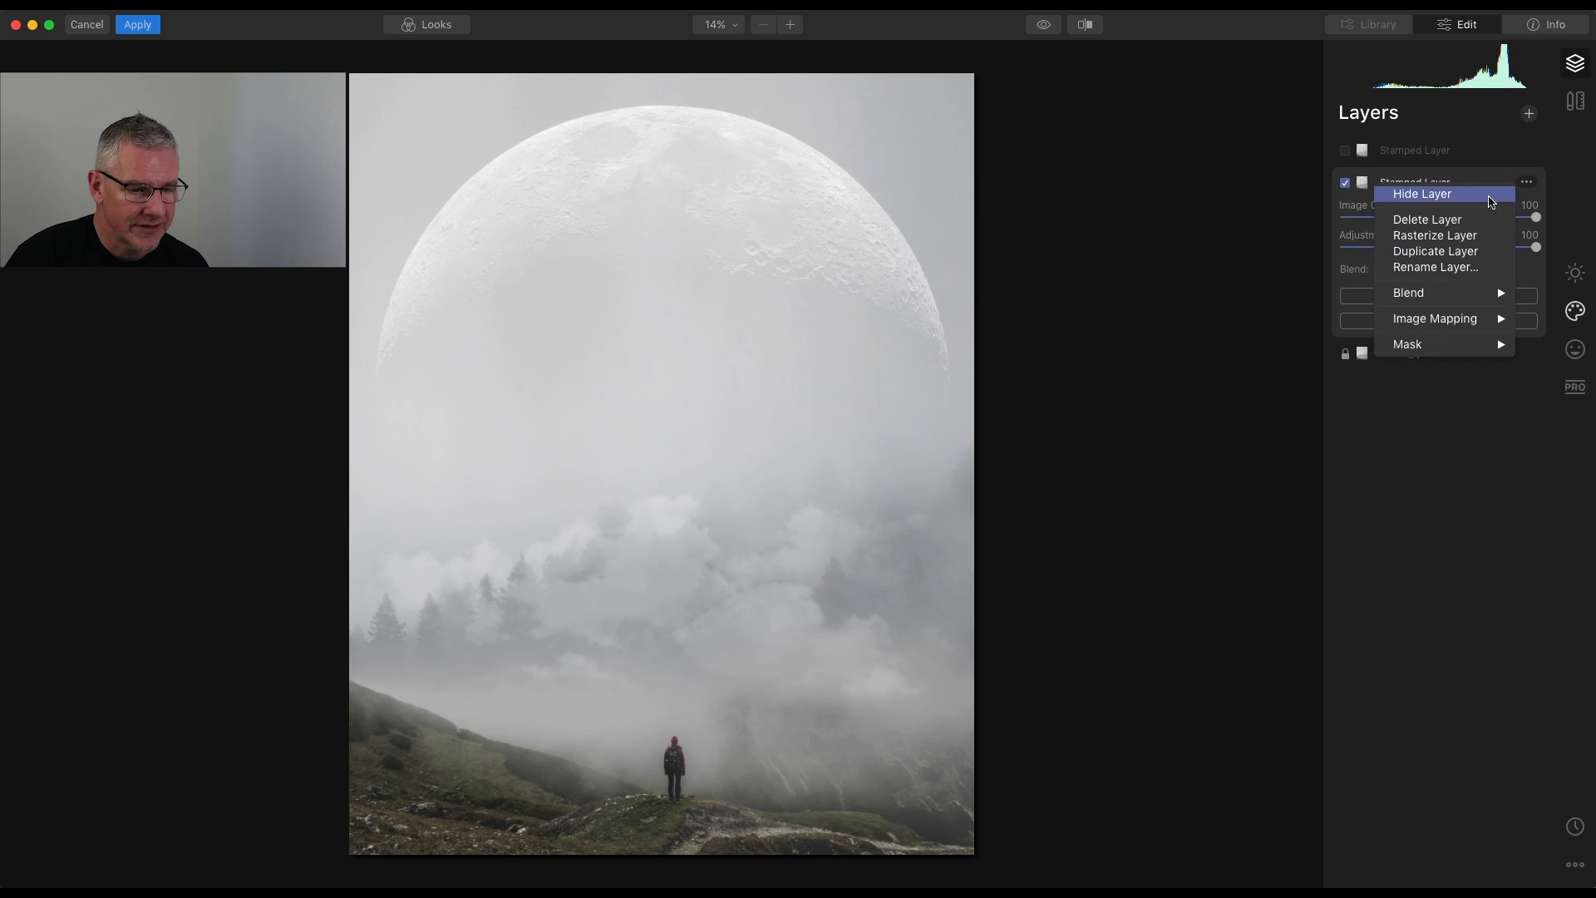
left_click(1475, 219)
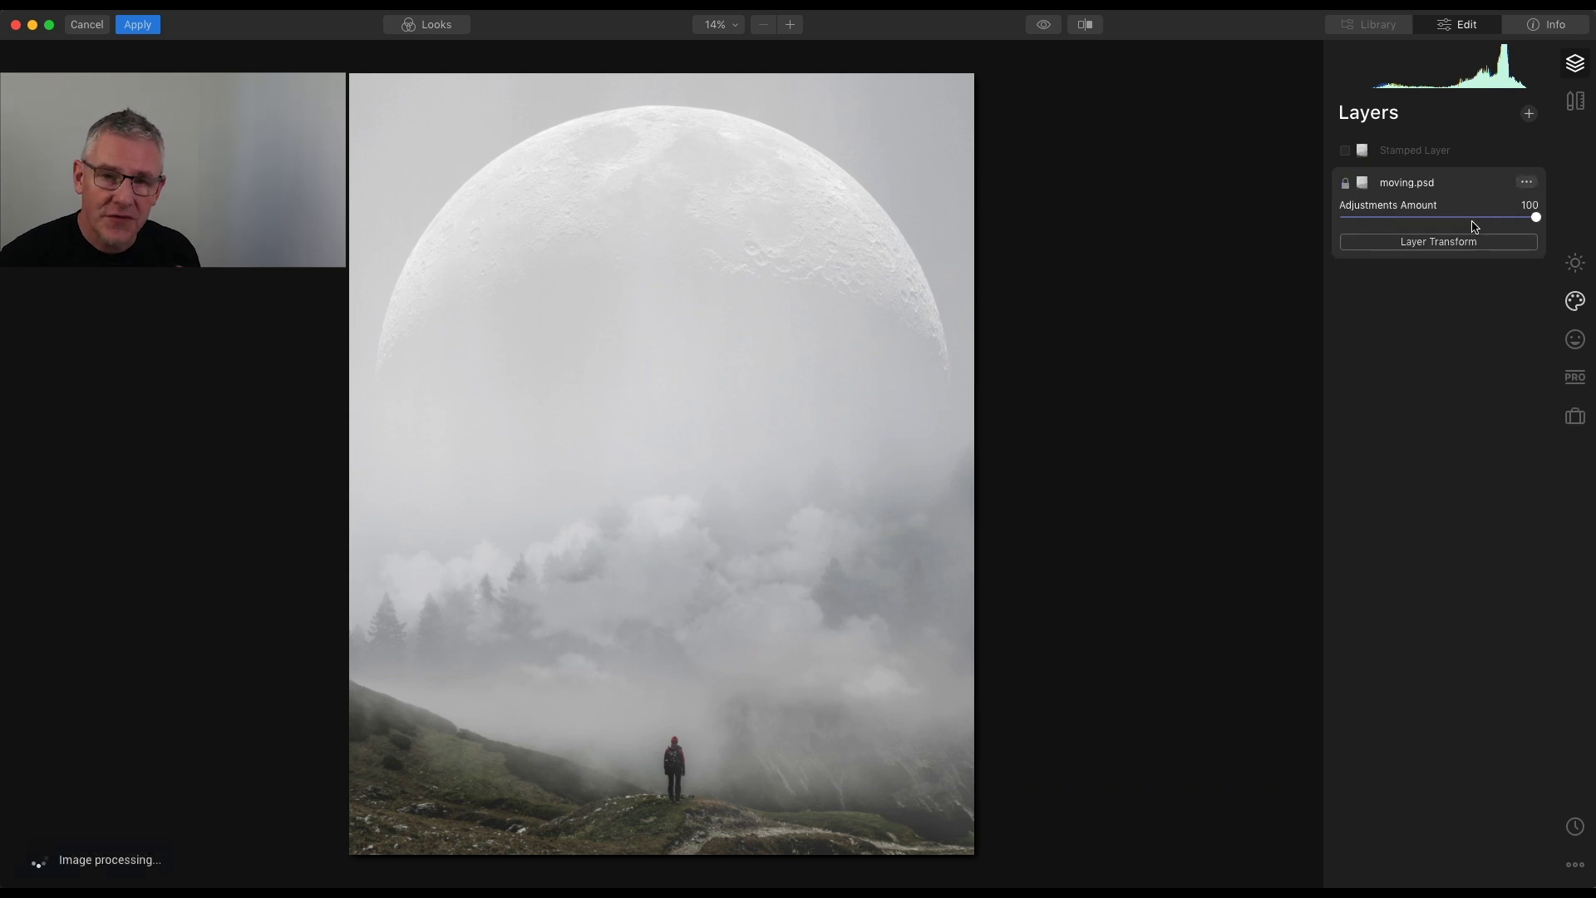
left_click(1344, 151)
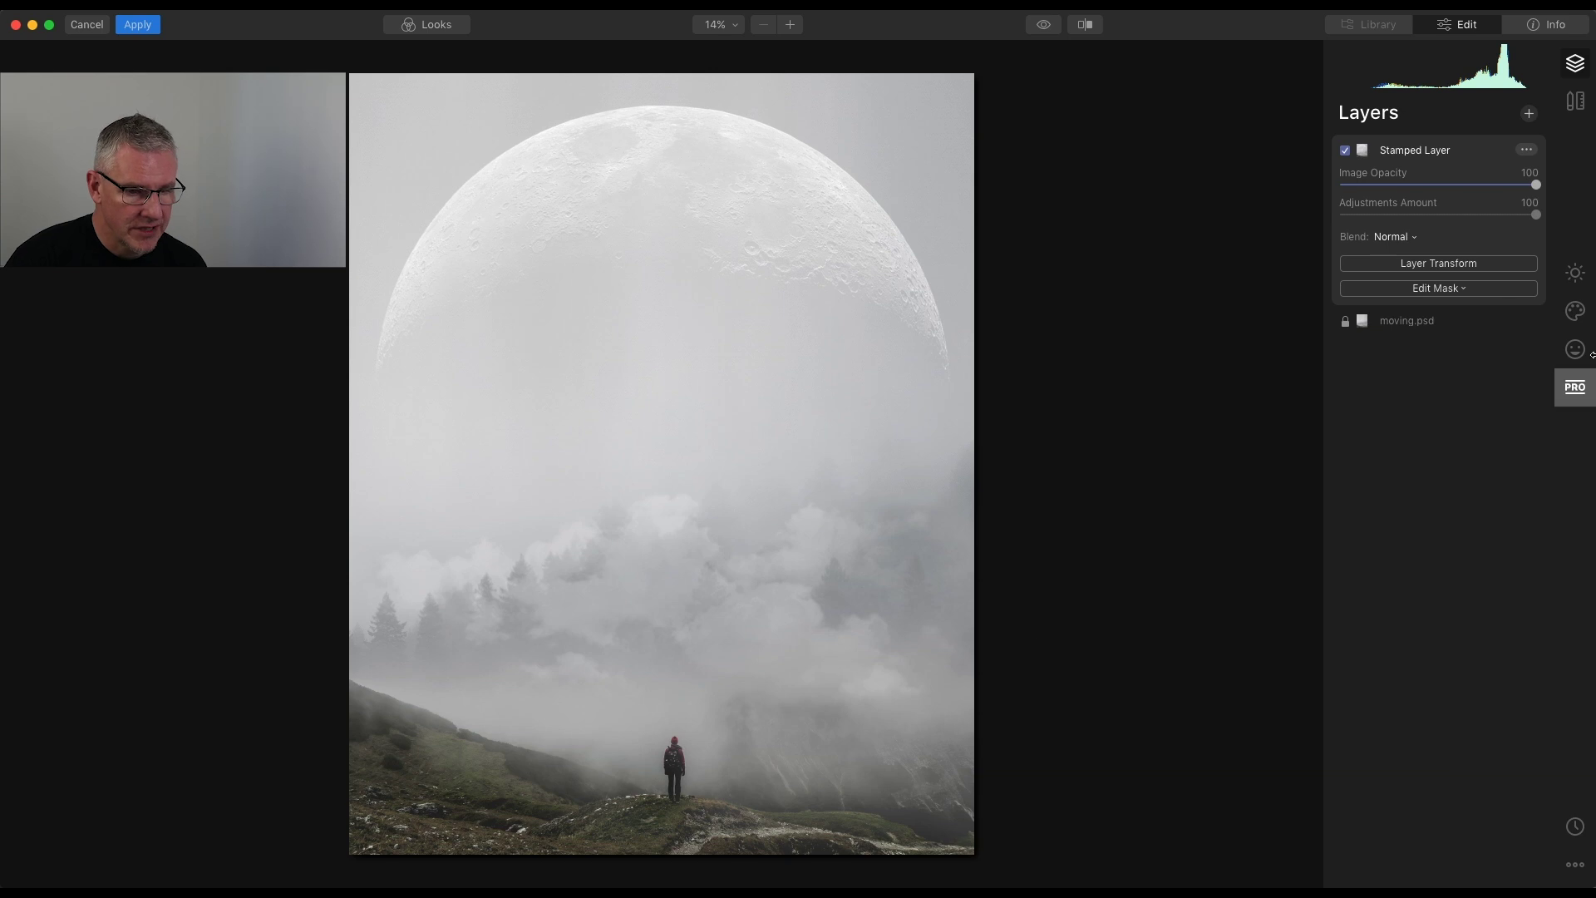
Step: Load test copy 2.png as a custom sky object and blend it at Amount 81
left_click(1575, 310)
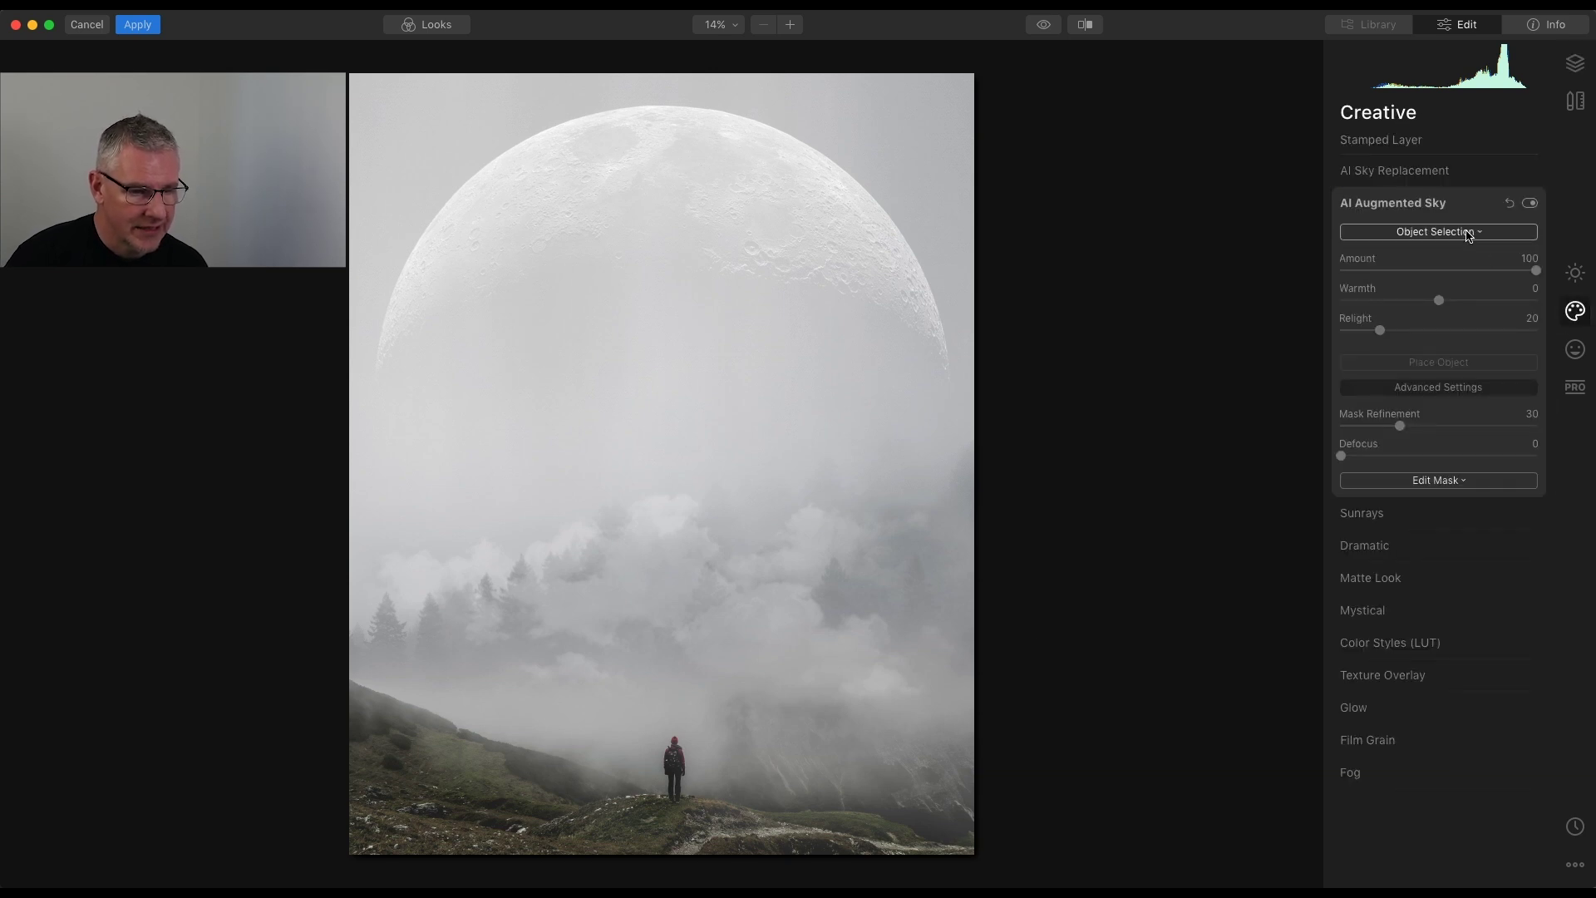
left_click(1470, 239)
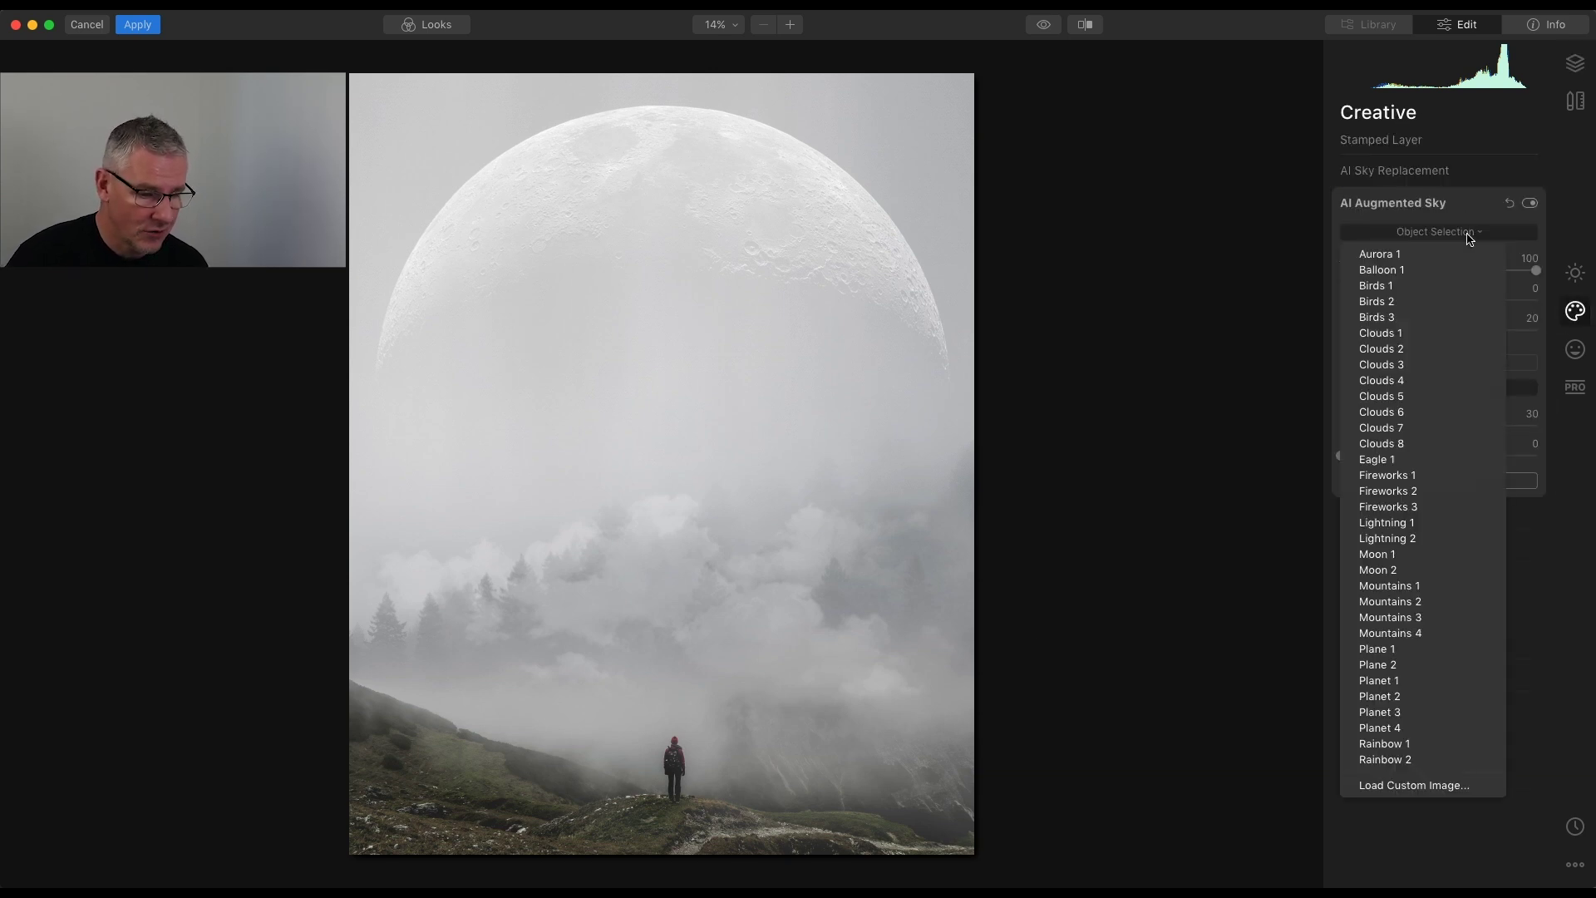
left_click(1456, 782)
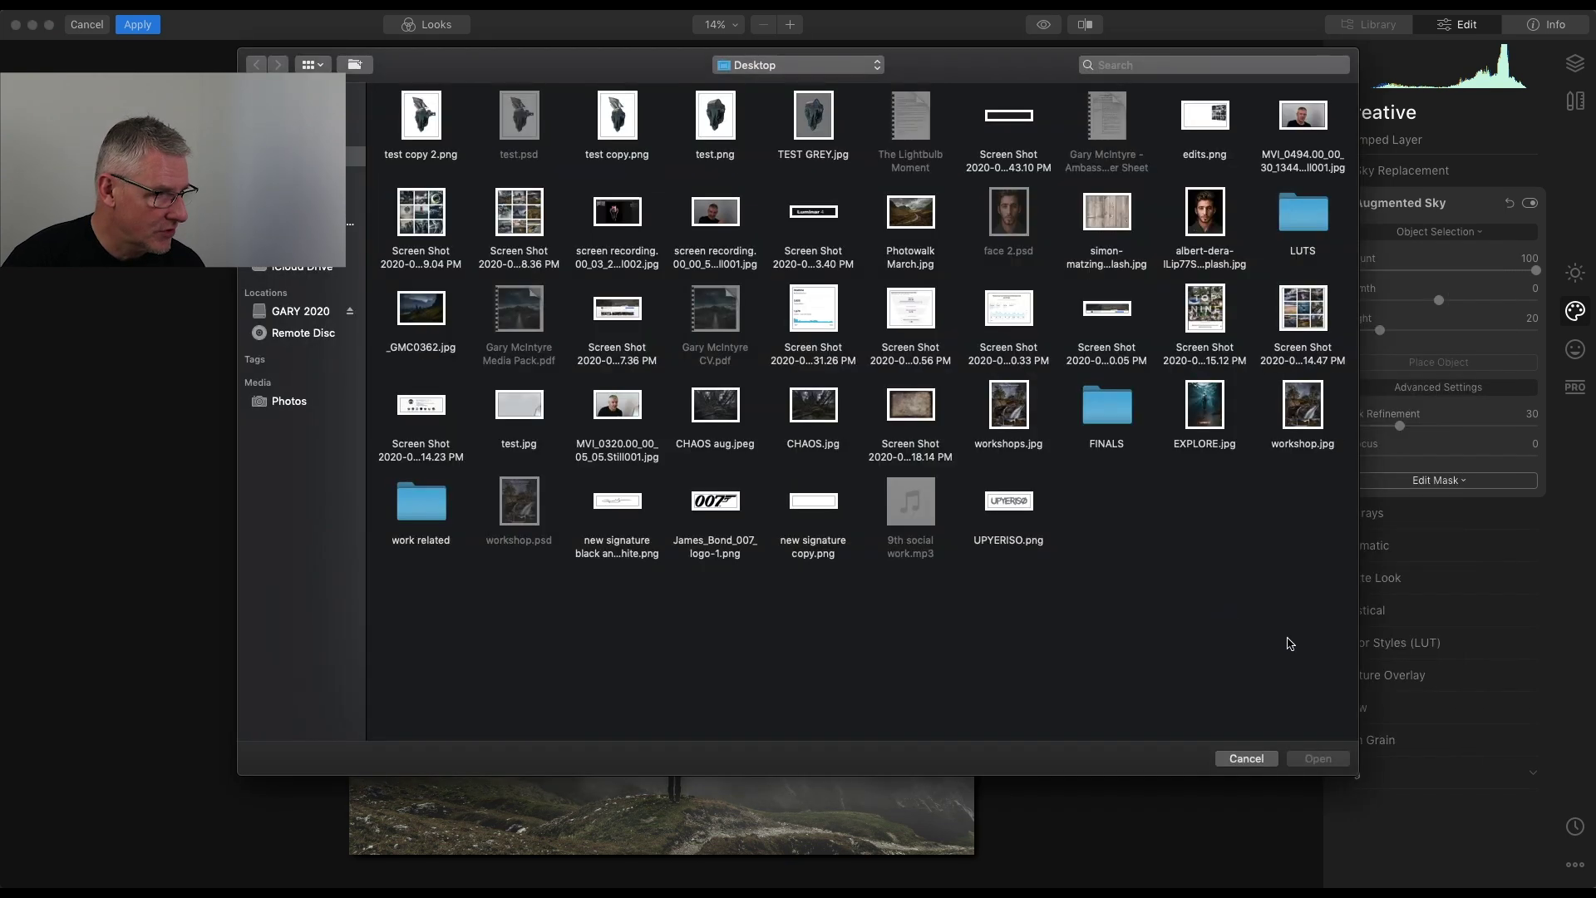
left_click(453, 154)
left_click(1316, 758)
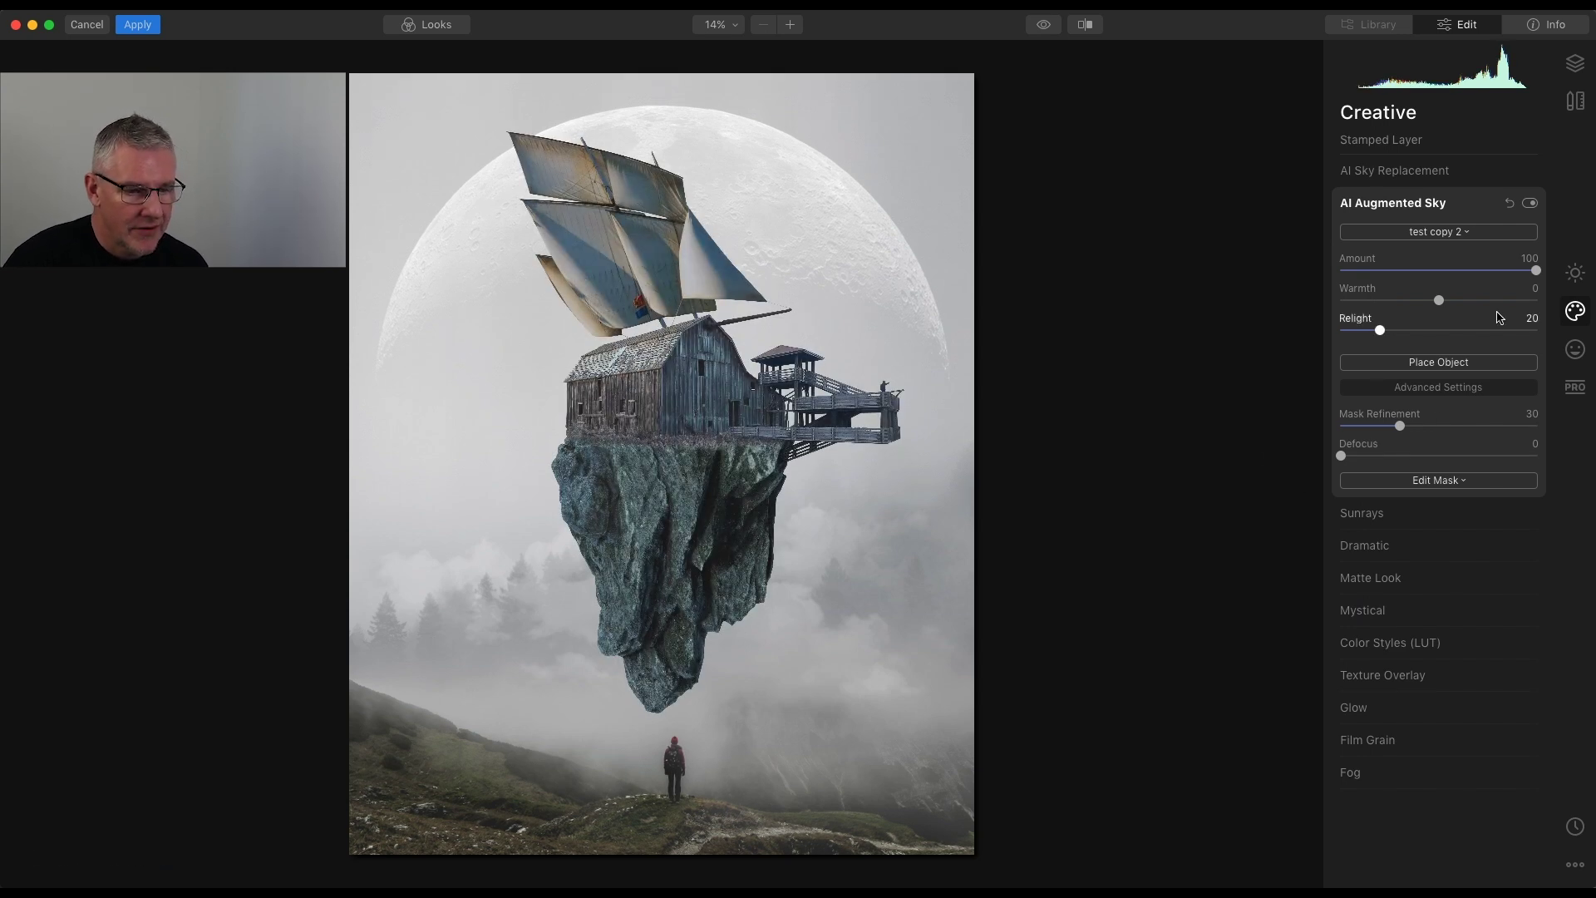
left_click_drag(1535, 271, 1501, 277)
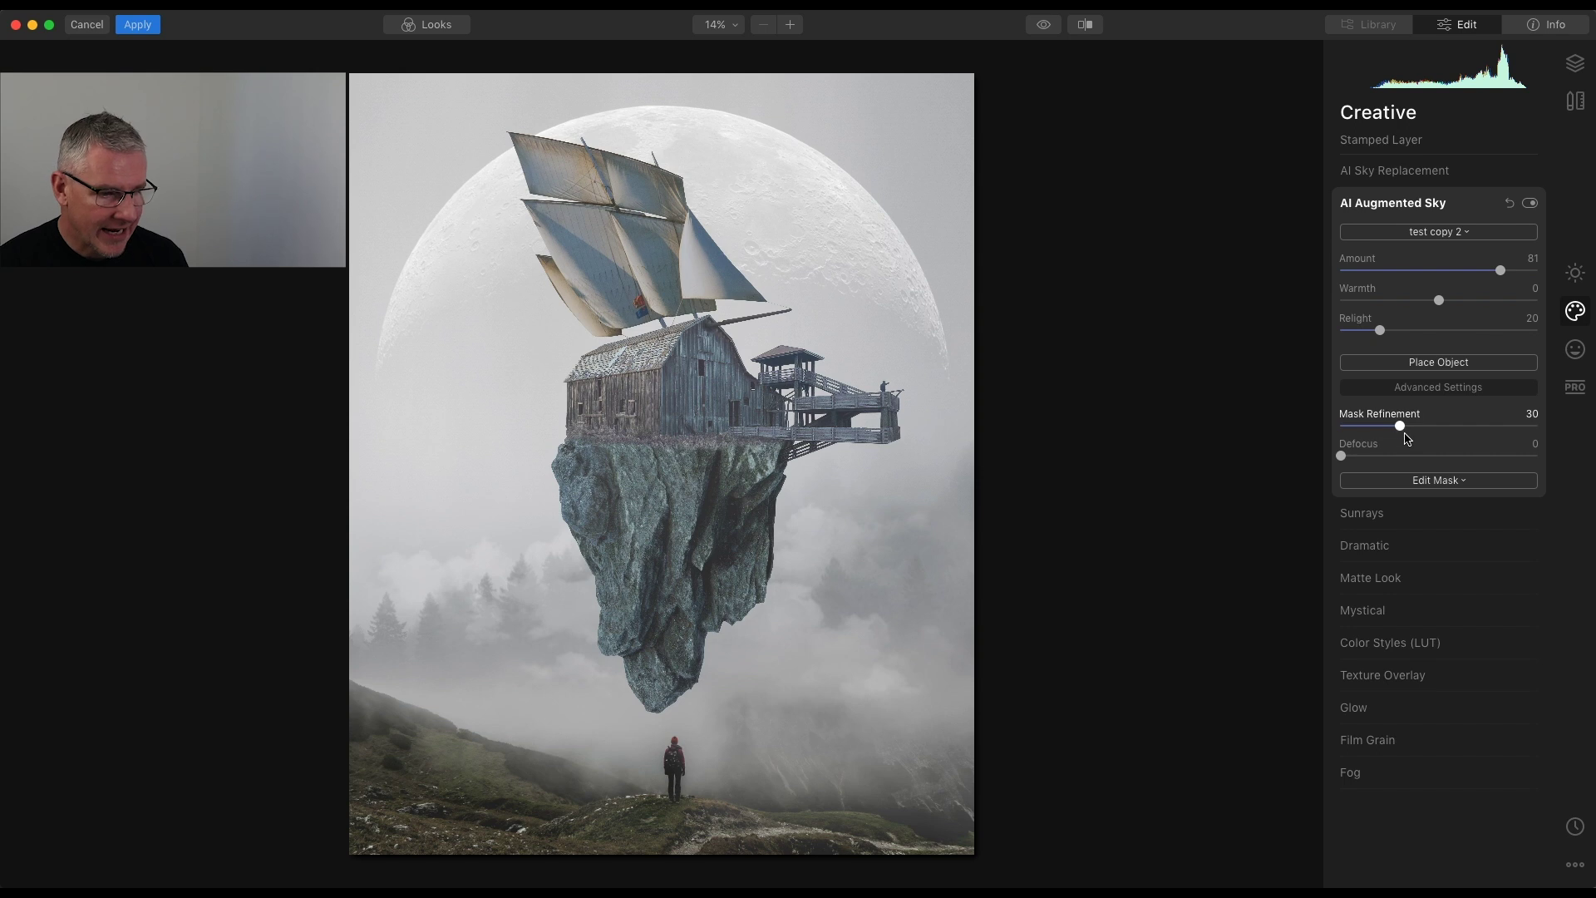
left_click(1451, 367)
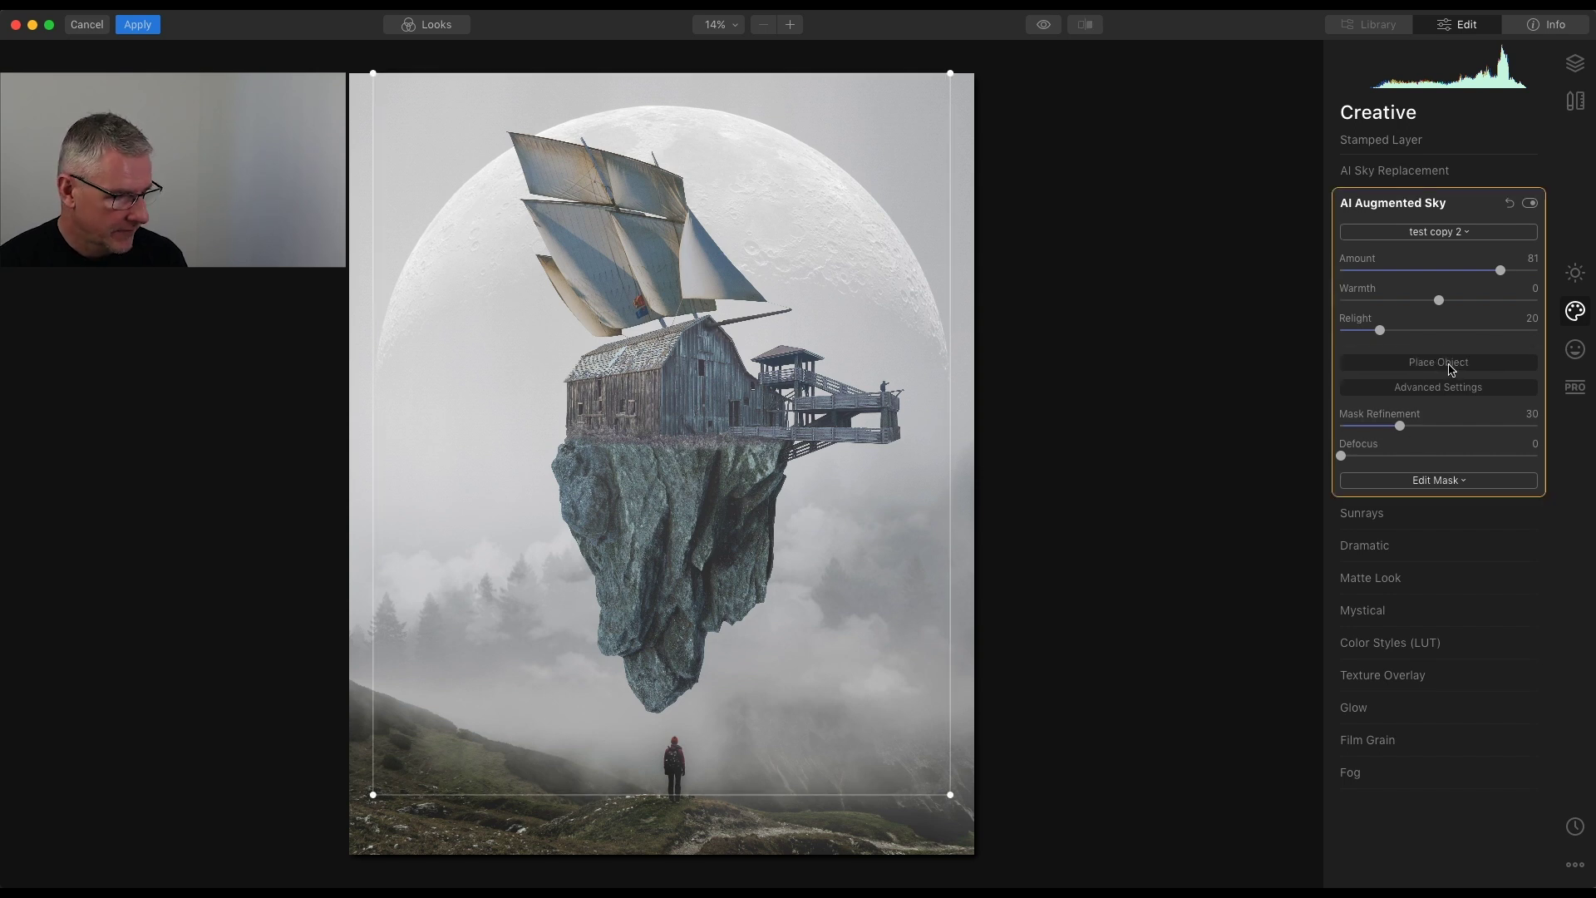
Step: Scale up the ship-and-rock island and centre it over the moon
left_click_drag(949, 792, 873, 688)
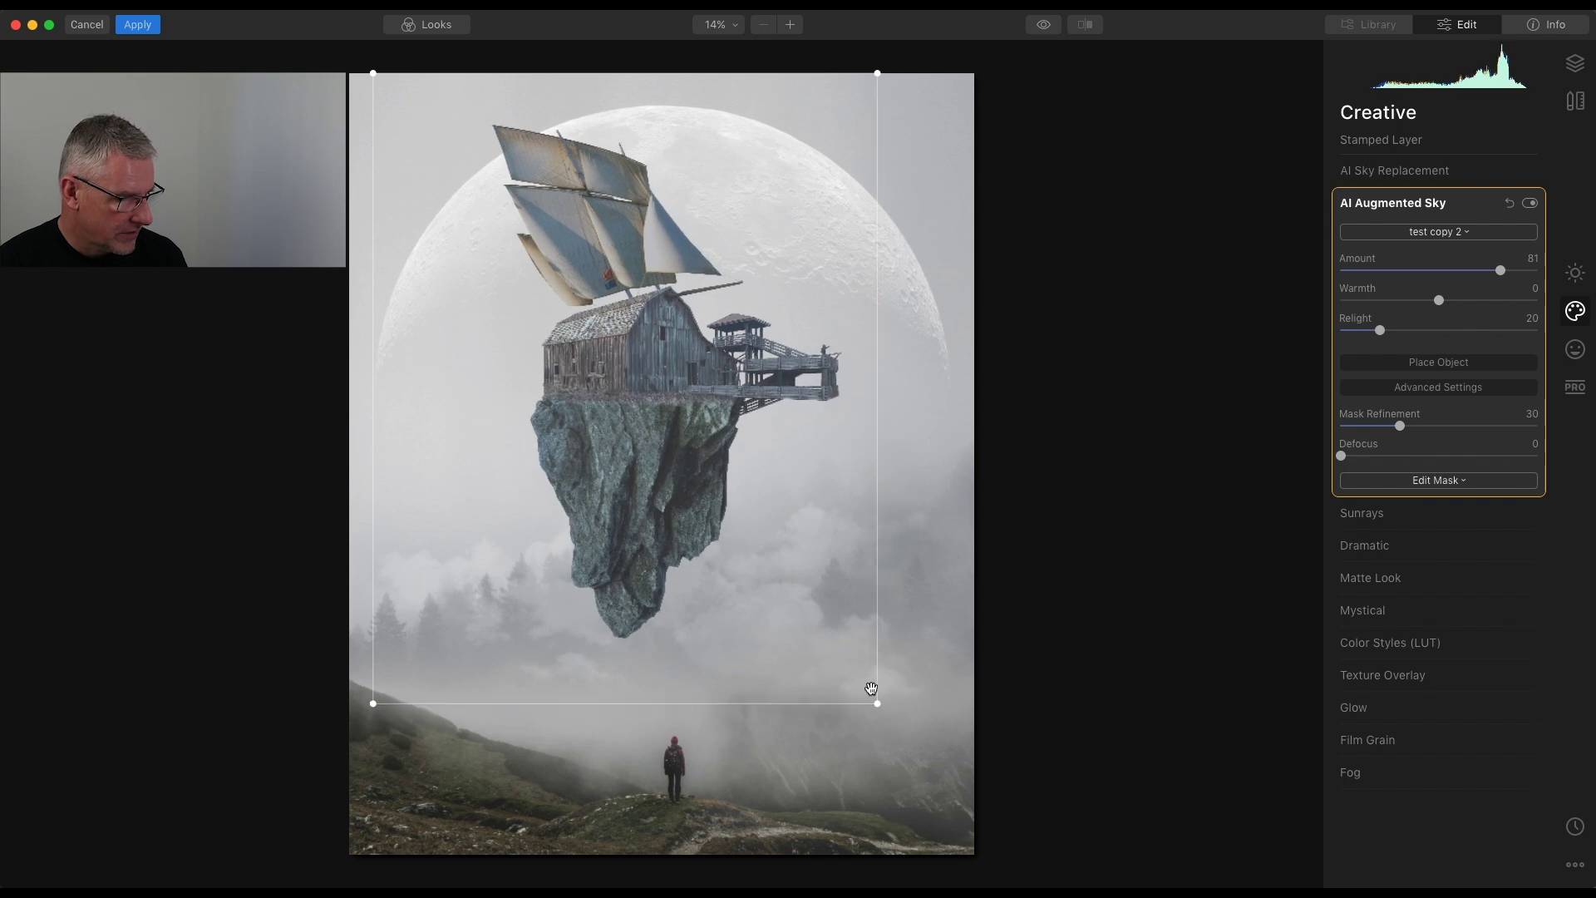
left_click_drag(679, 472, 701, 476)
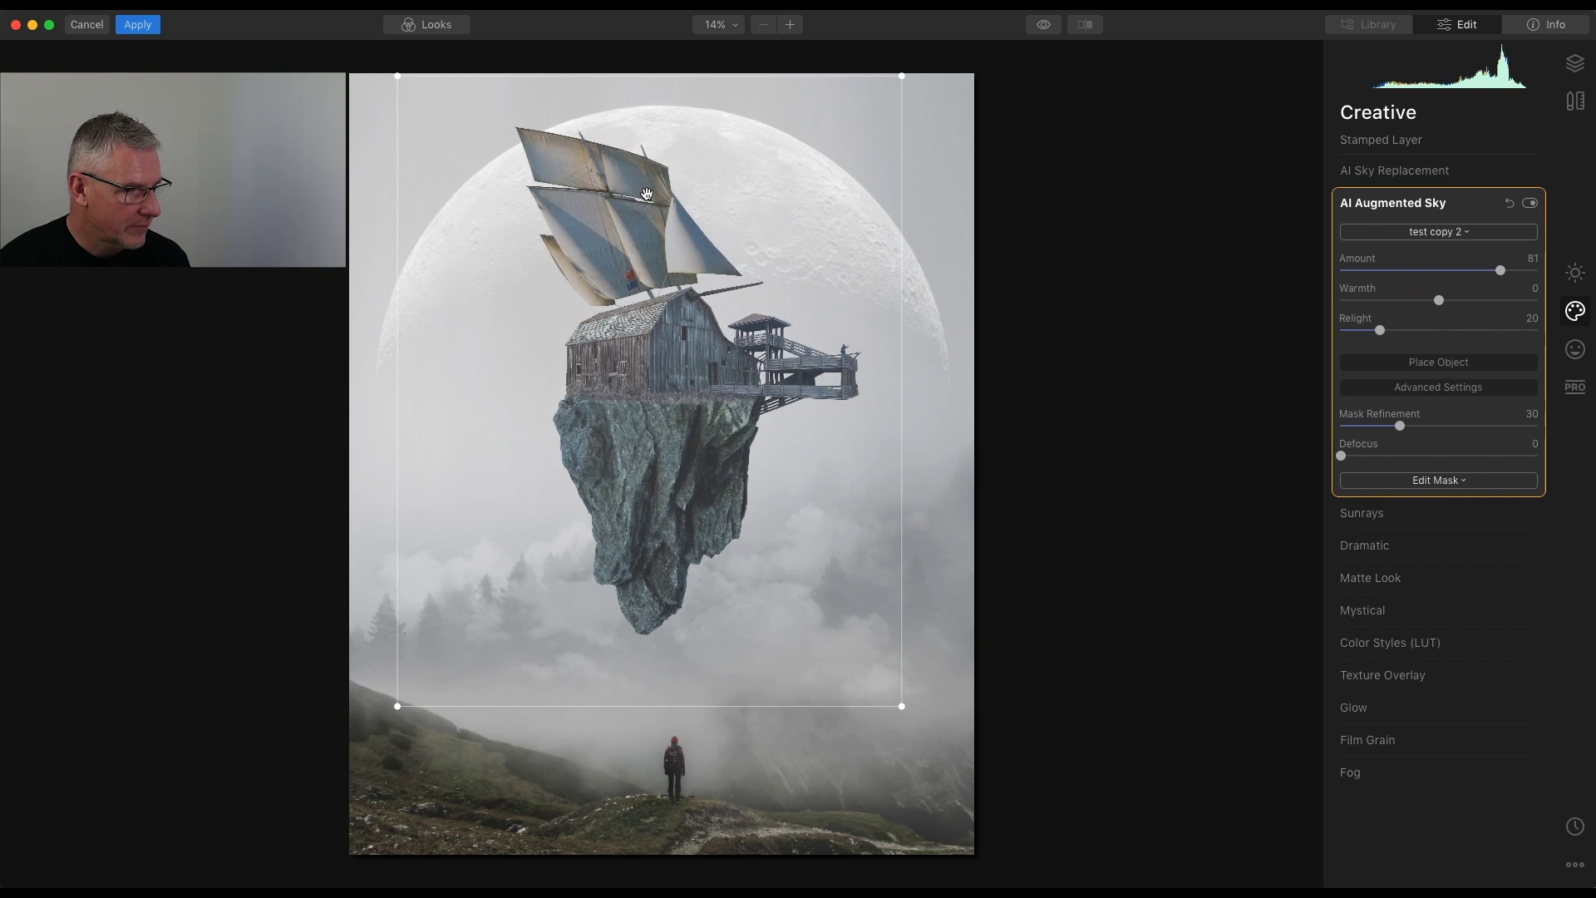
left_click_drag(688, 408, 695, 410)
left_click_drag(907, 708, 946, 755)
left_click_drag(695, 513, 682, 506)
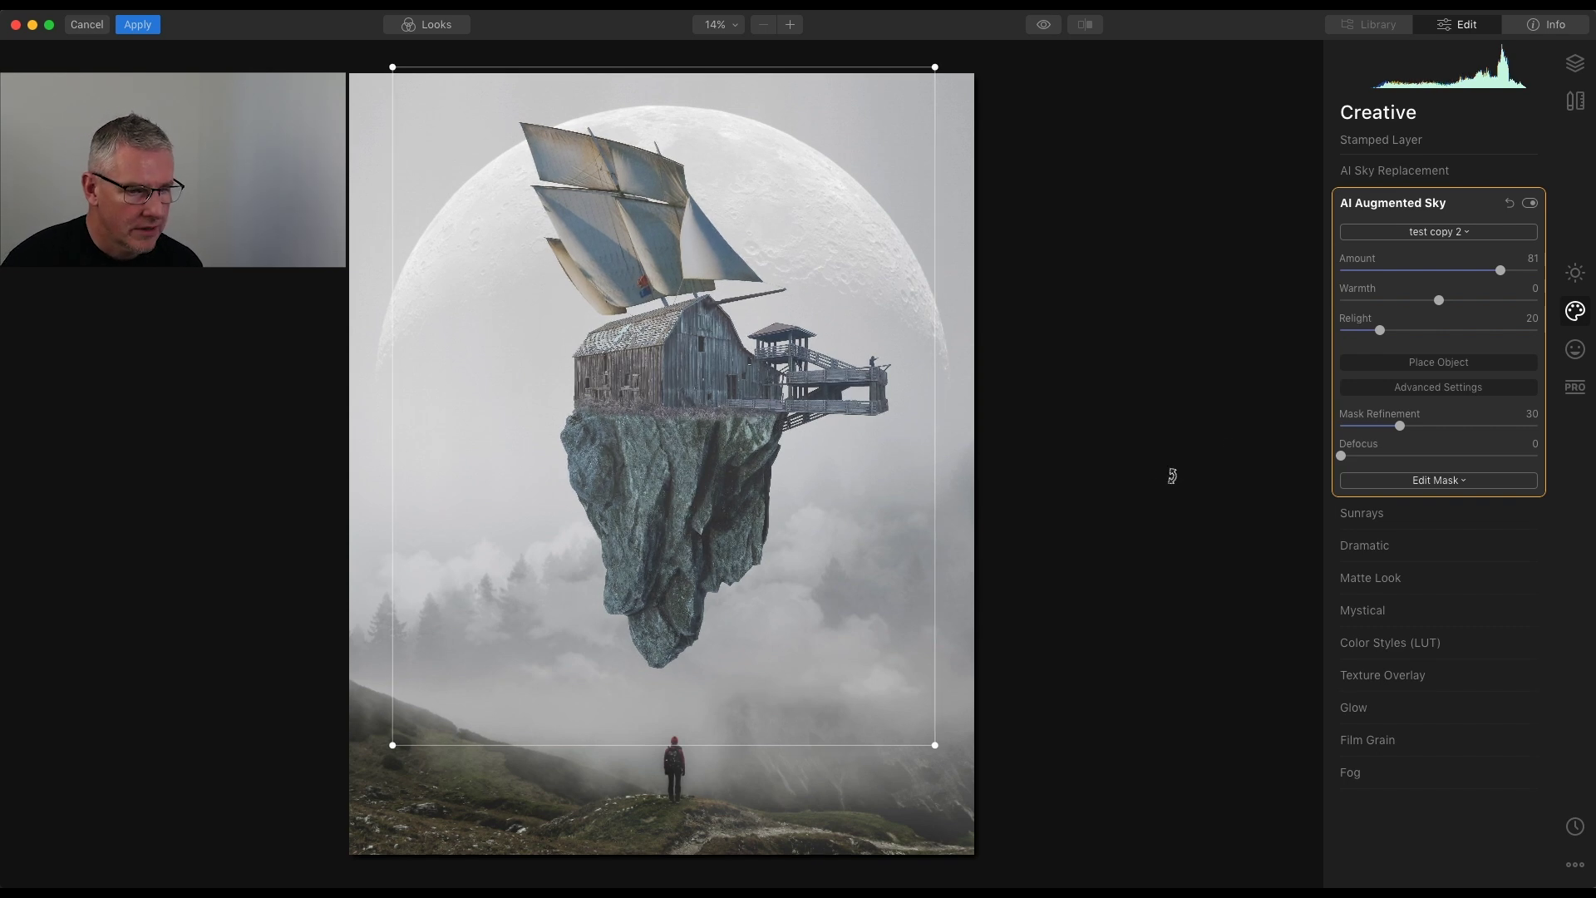
left_click(1468, 366)
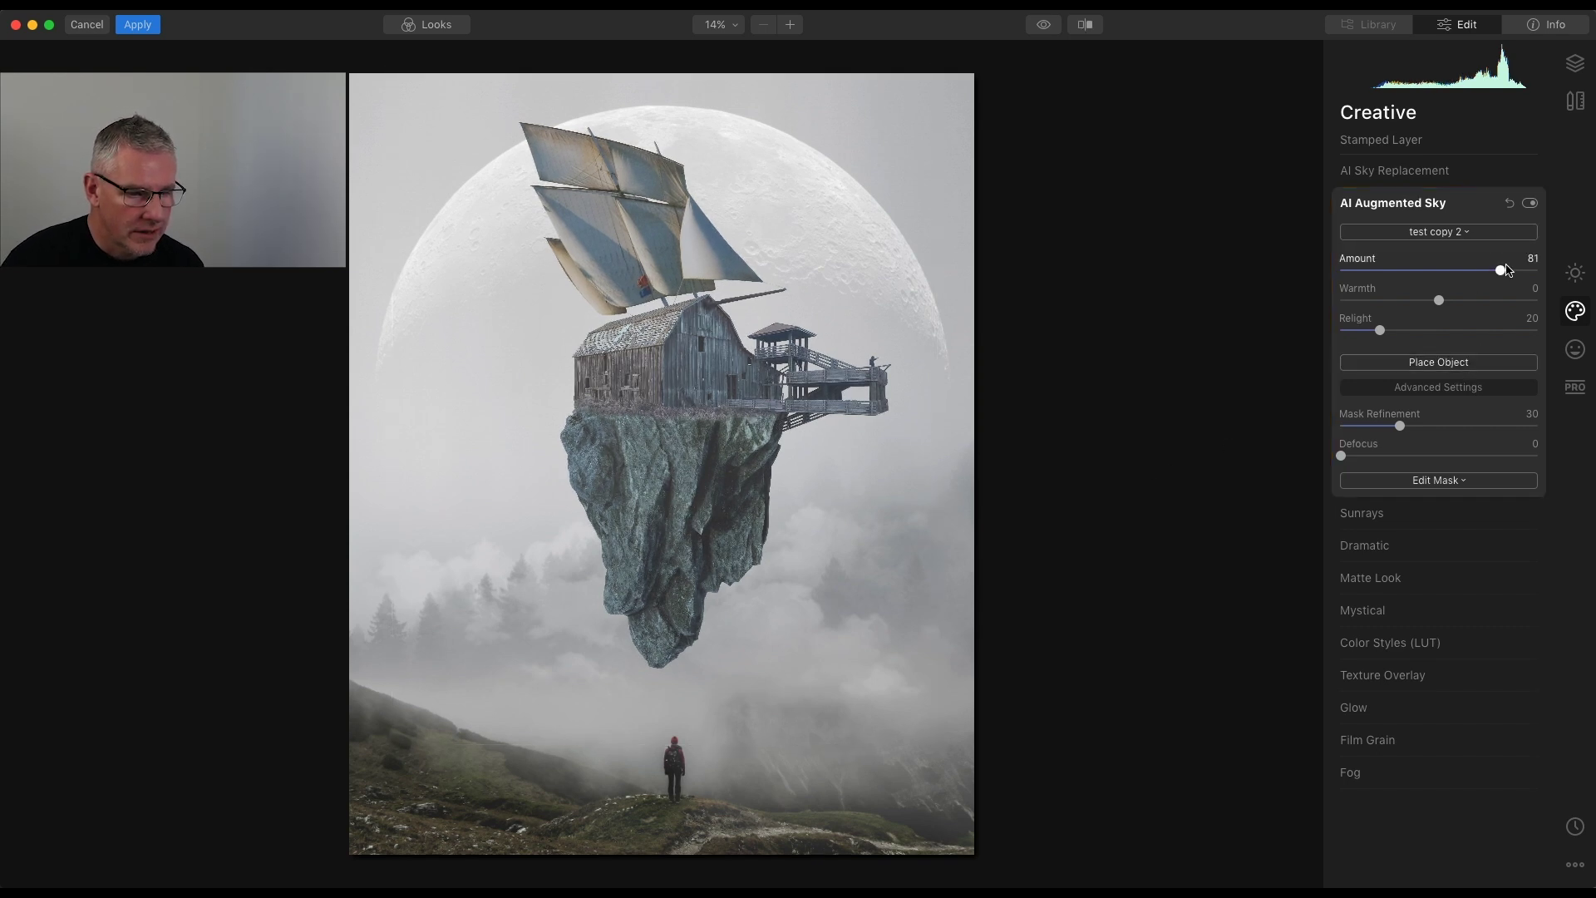
Step: Set the island object's Amount to 90 after comparing it with a weaker strength
left_click_drag(1501, 271, 1511, 273)
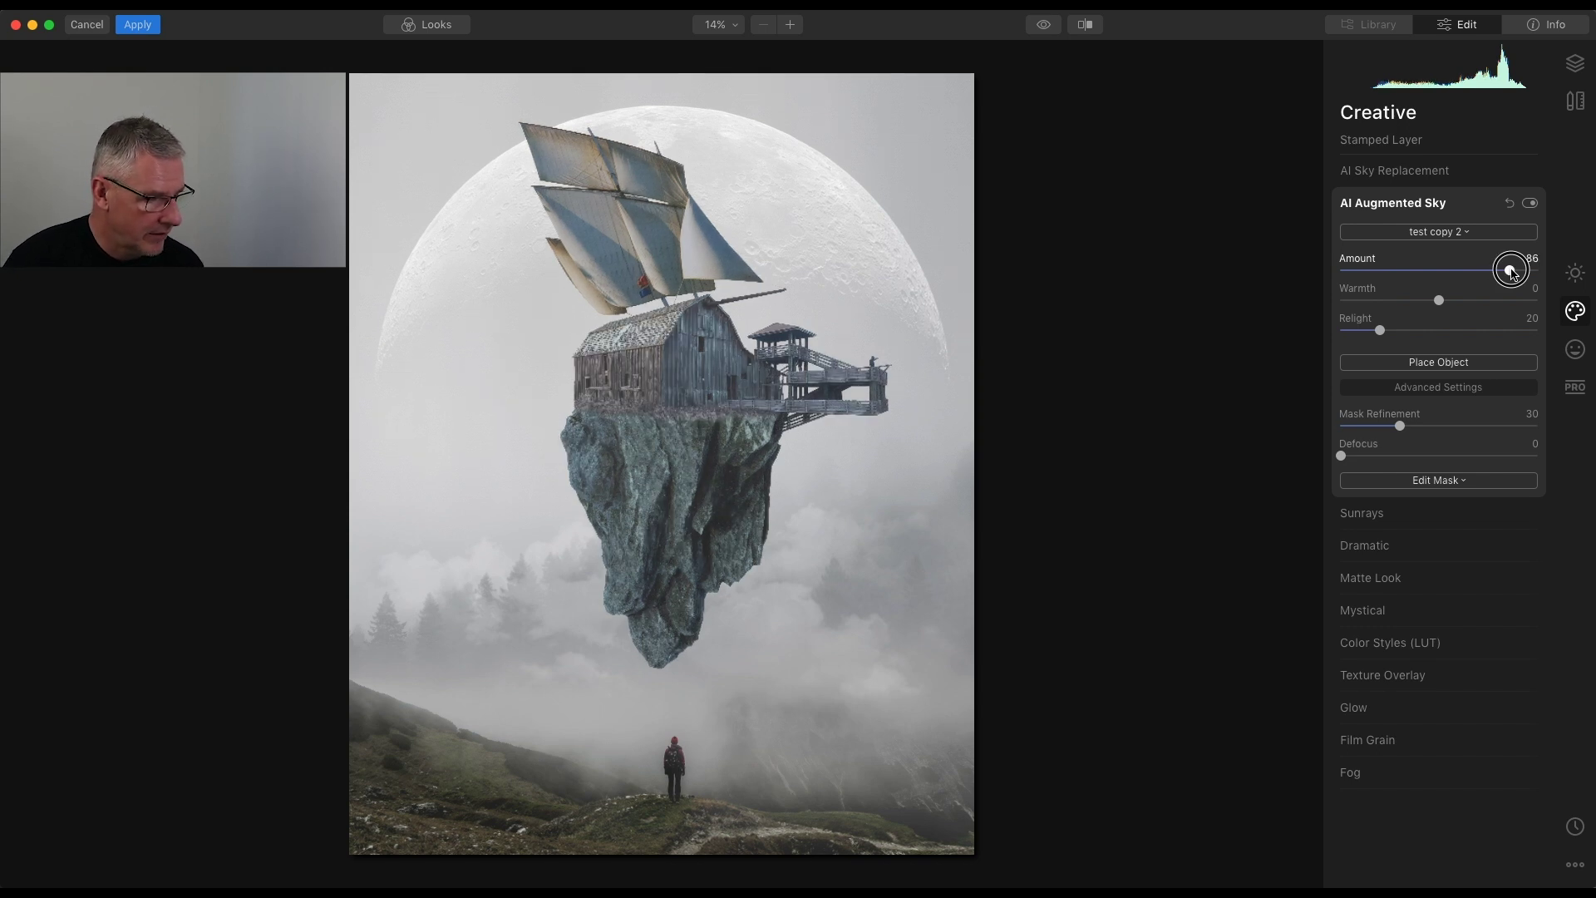
left_click_drag(1512, 273, 1513, 275)
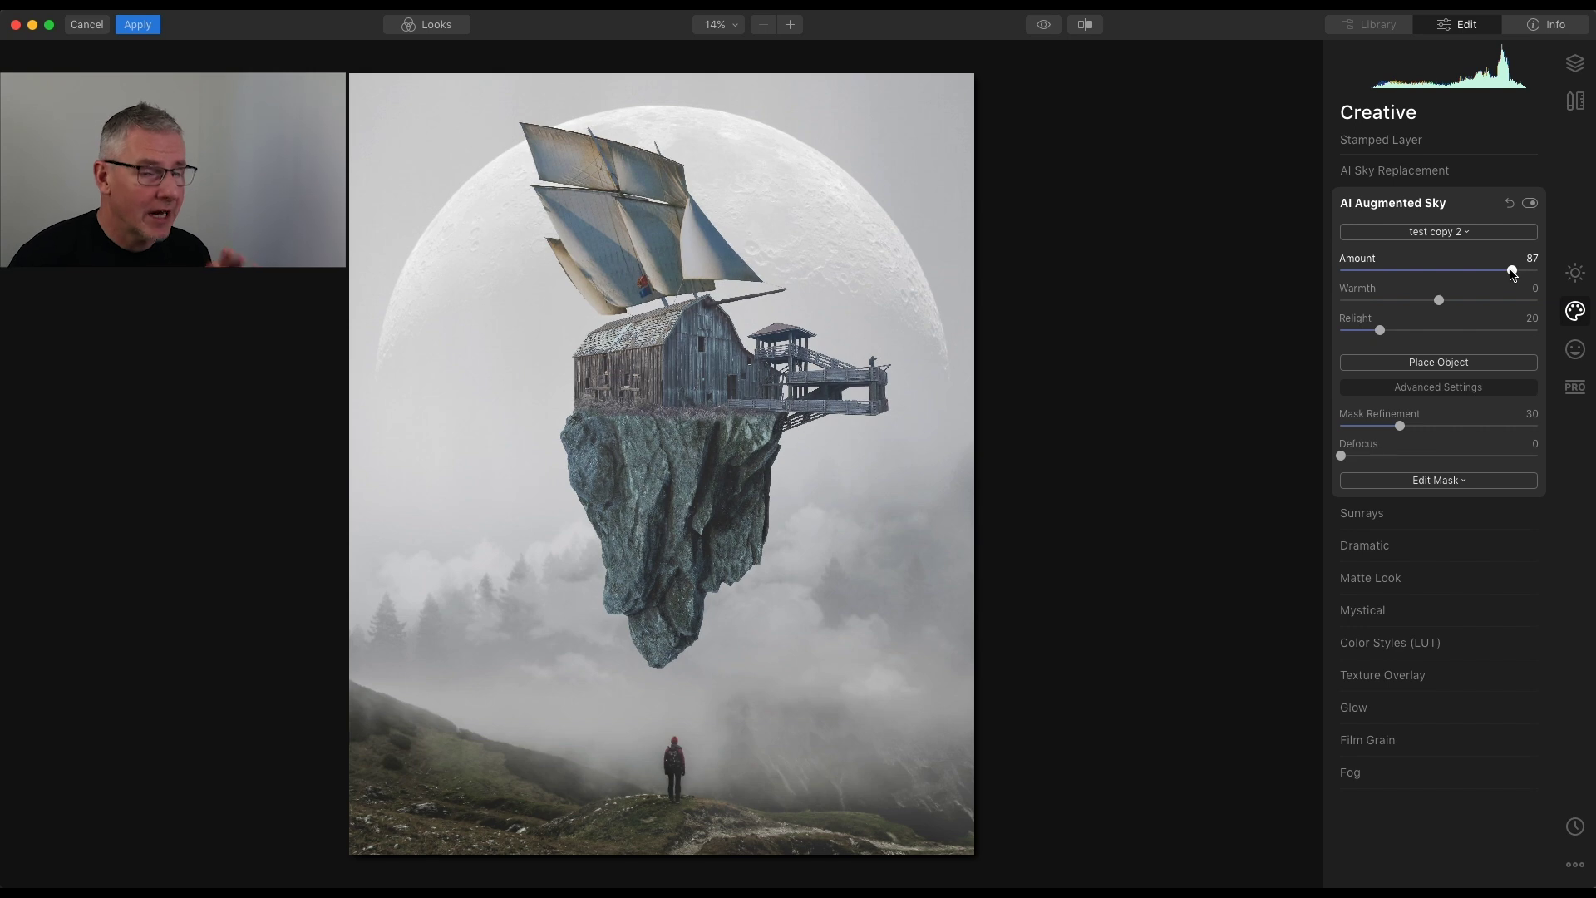
left_click_drag(1511, 275, 1383, 276)
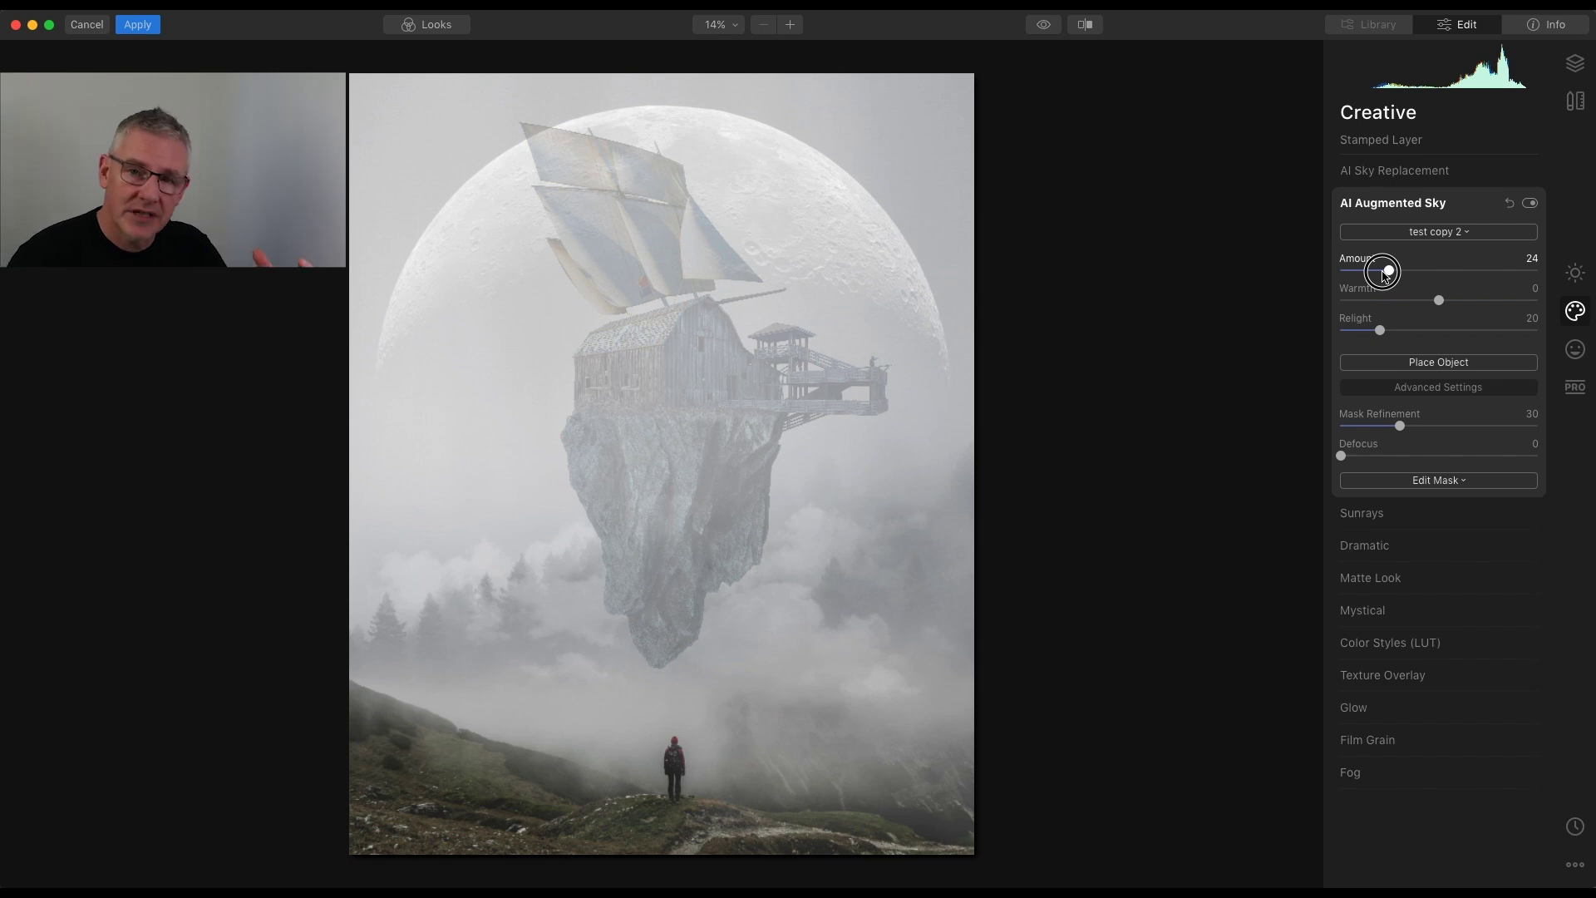
left_click_drag(1383, 276, 1518, 275)
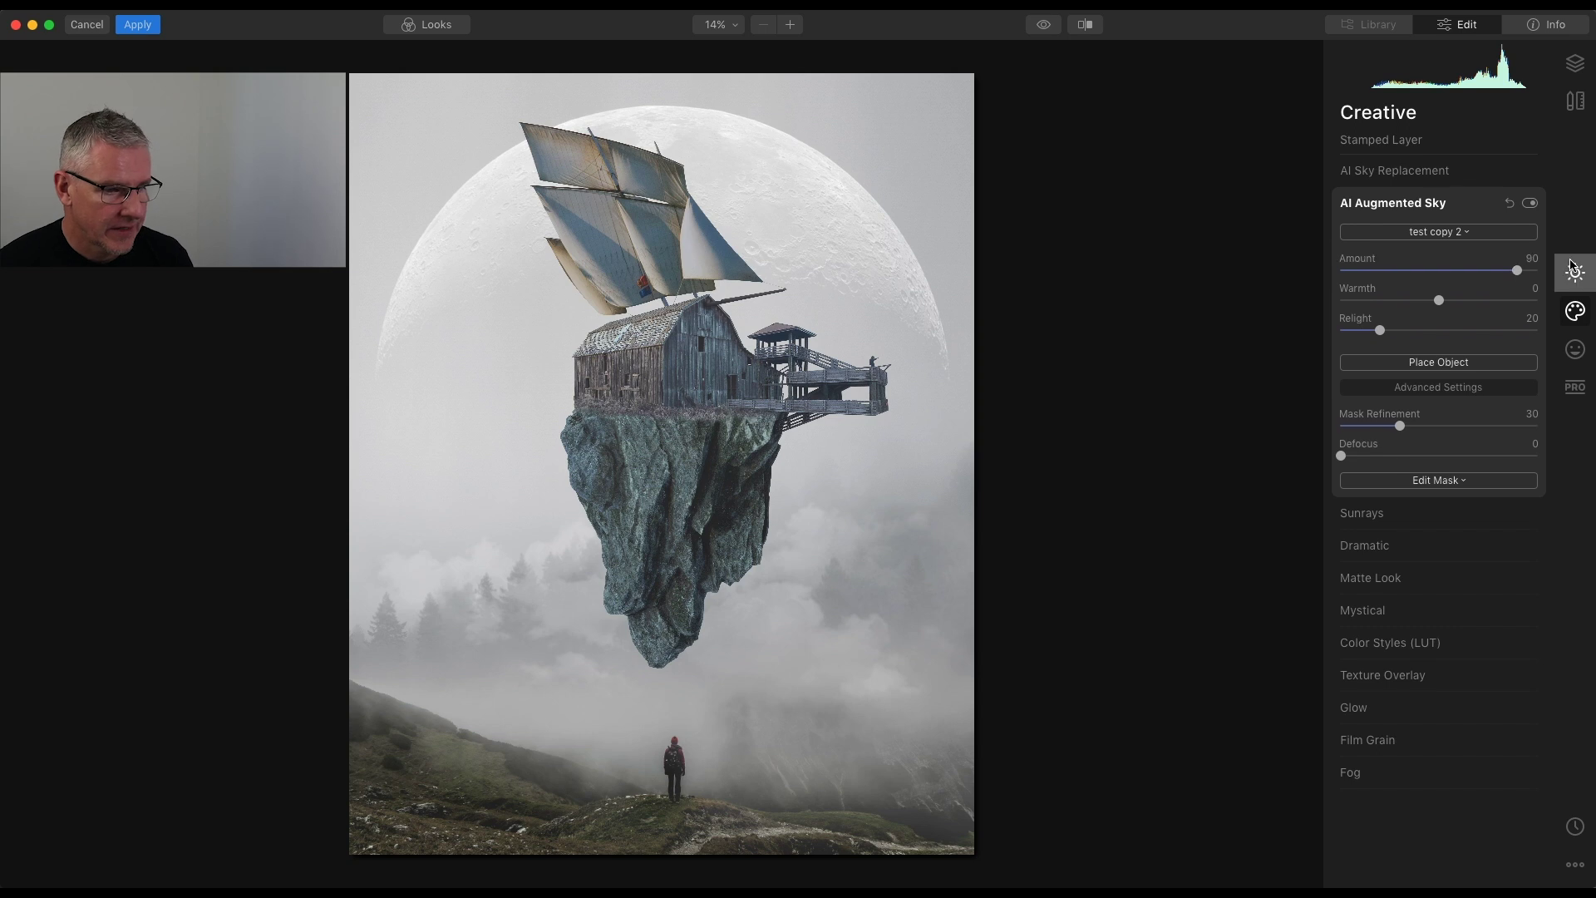
left_click(1575, 64)
Step: Create a new Stamped Layer above moving.psd and delete the accidental duplicate Stamped Layer
left_click(1529, 113)
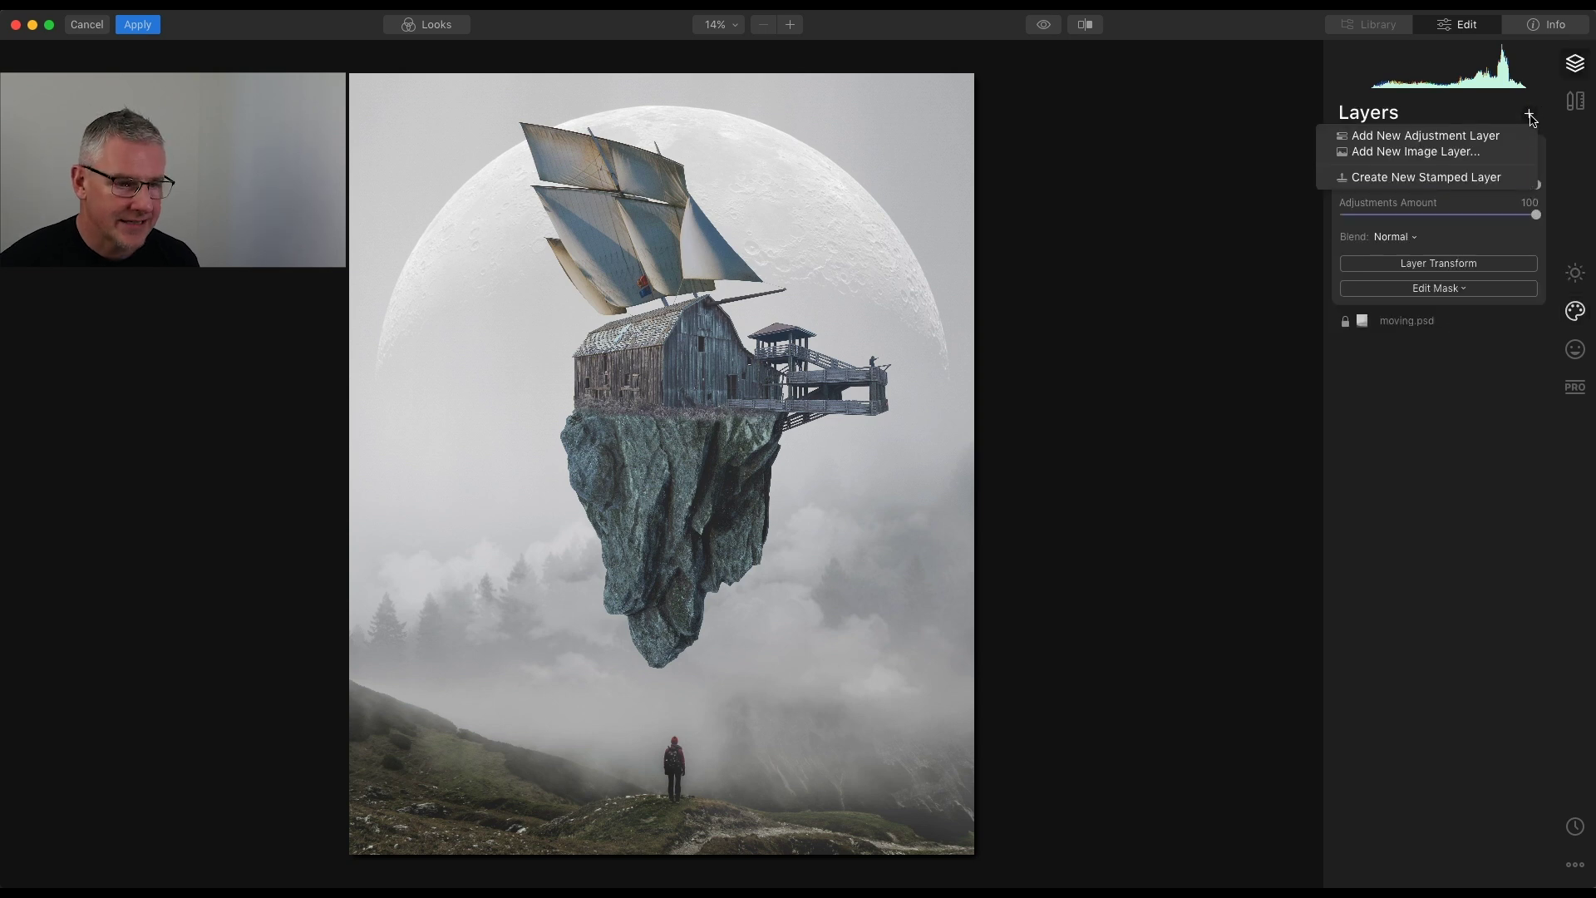
left_click(1479, 182)
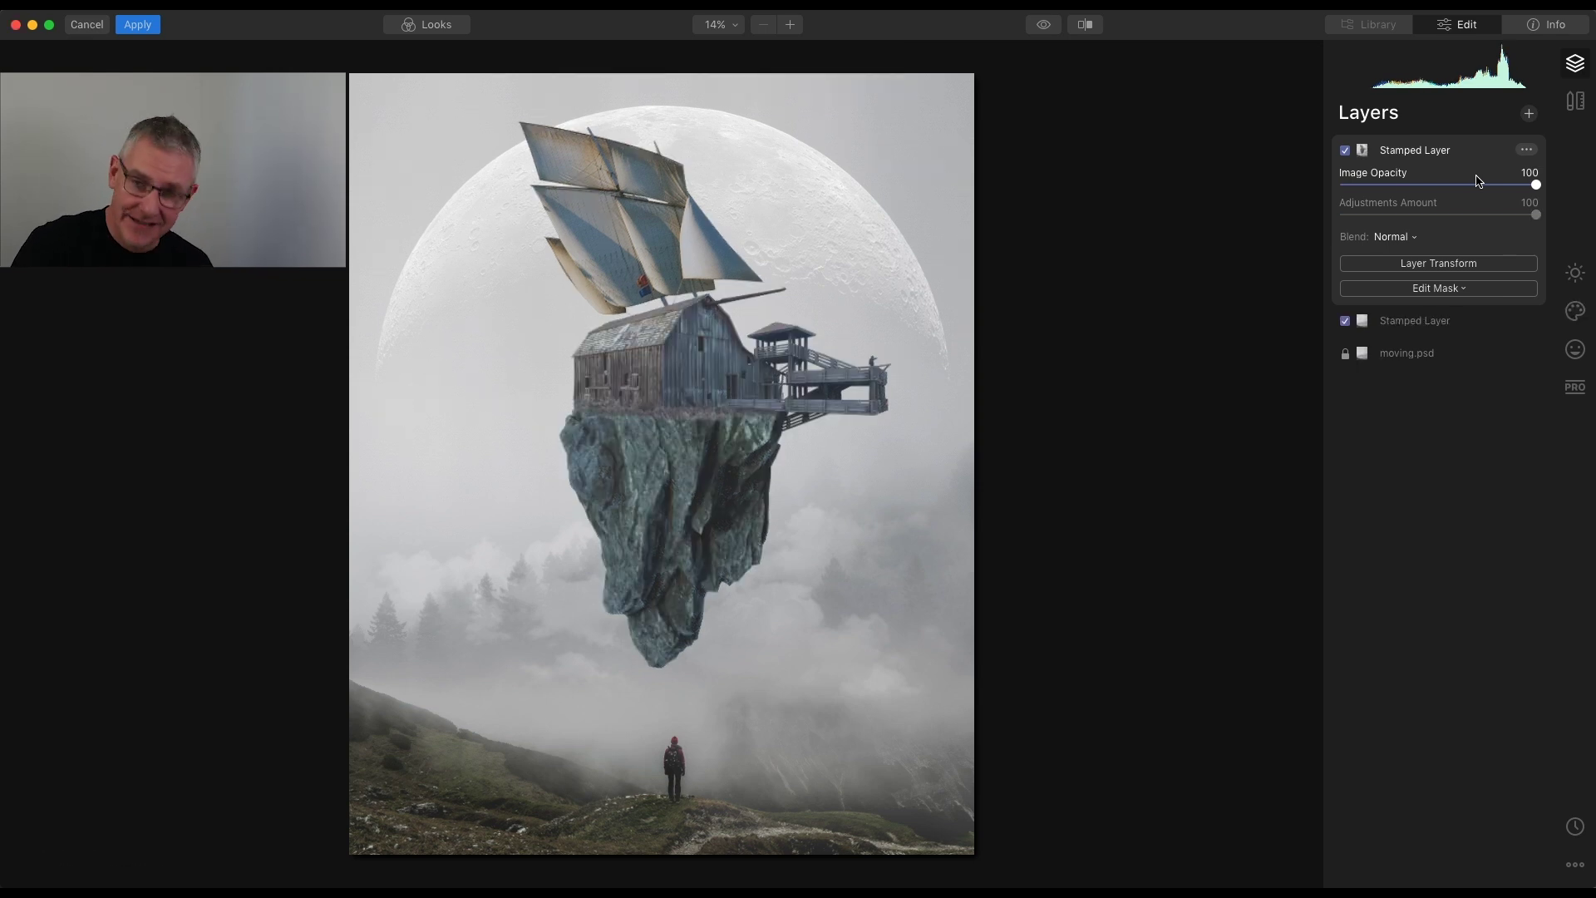
left_click(1437, 323)
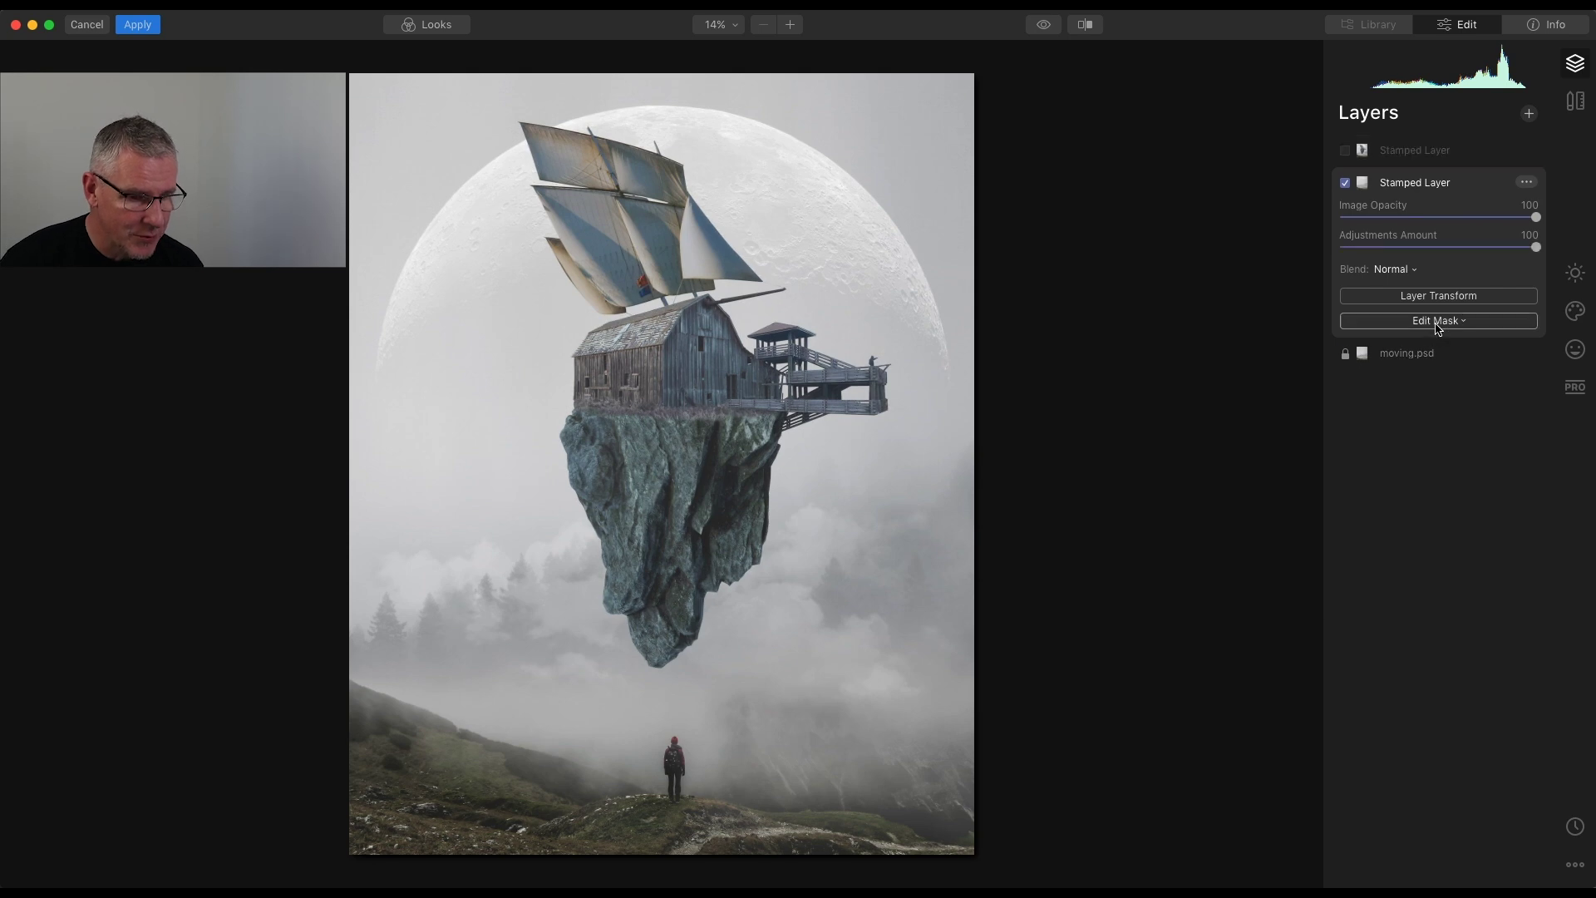
left_click(1526, 181)
left_click(1482, 221)
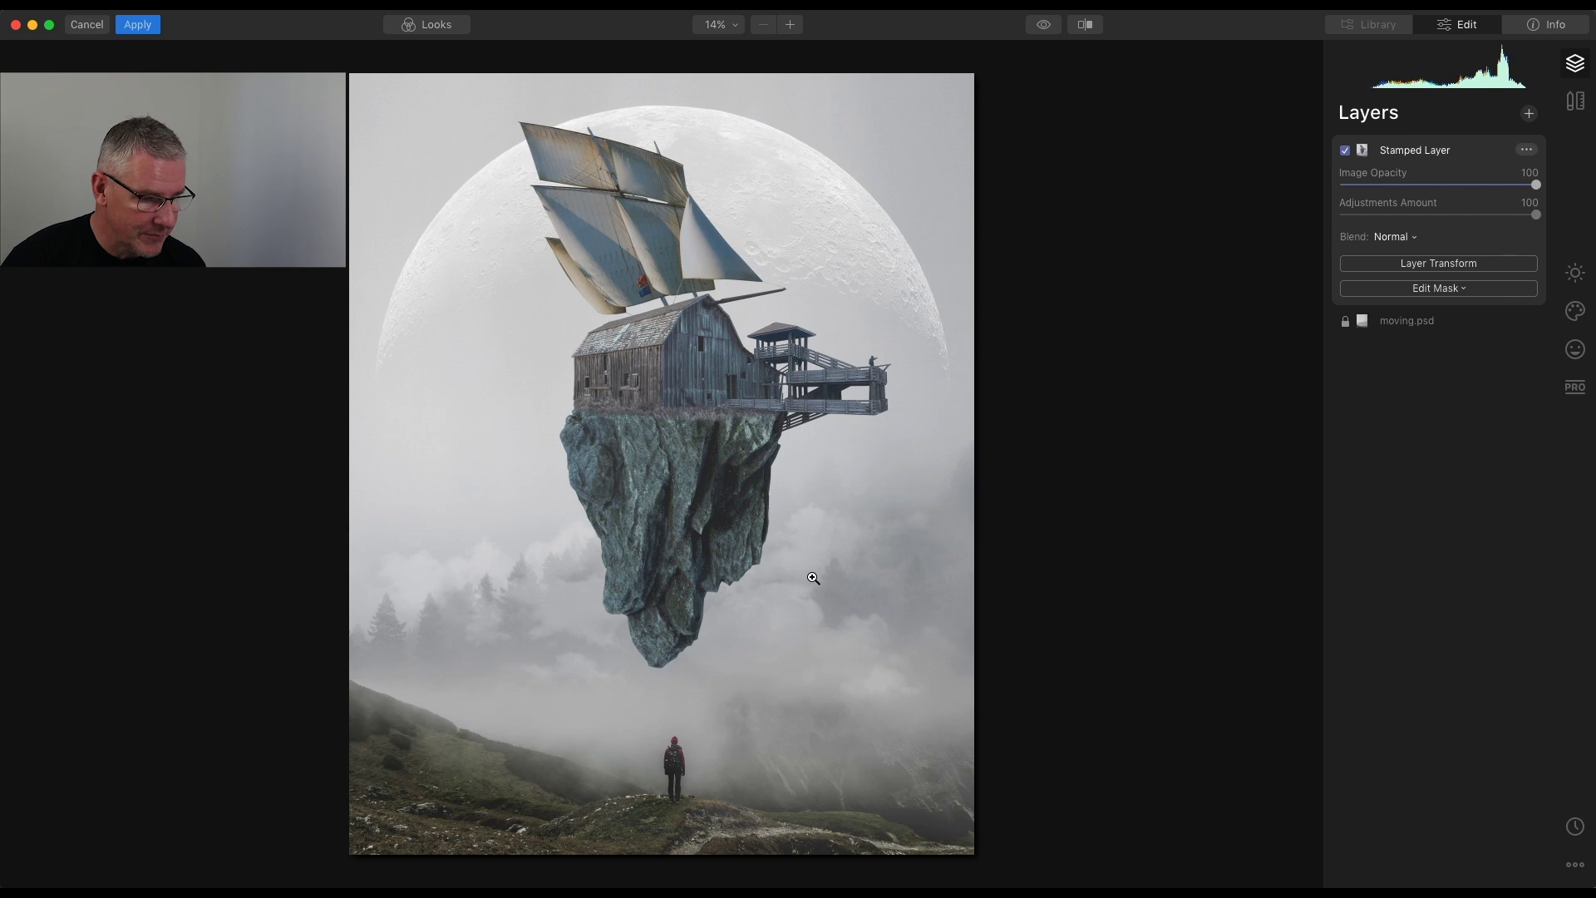
left_click(1574, 312)
Step: Add the Birds 3 flock as a small group beside the house, with Amount 45
left_click(1468, 233)
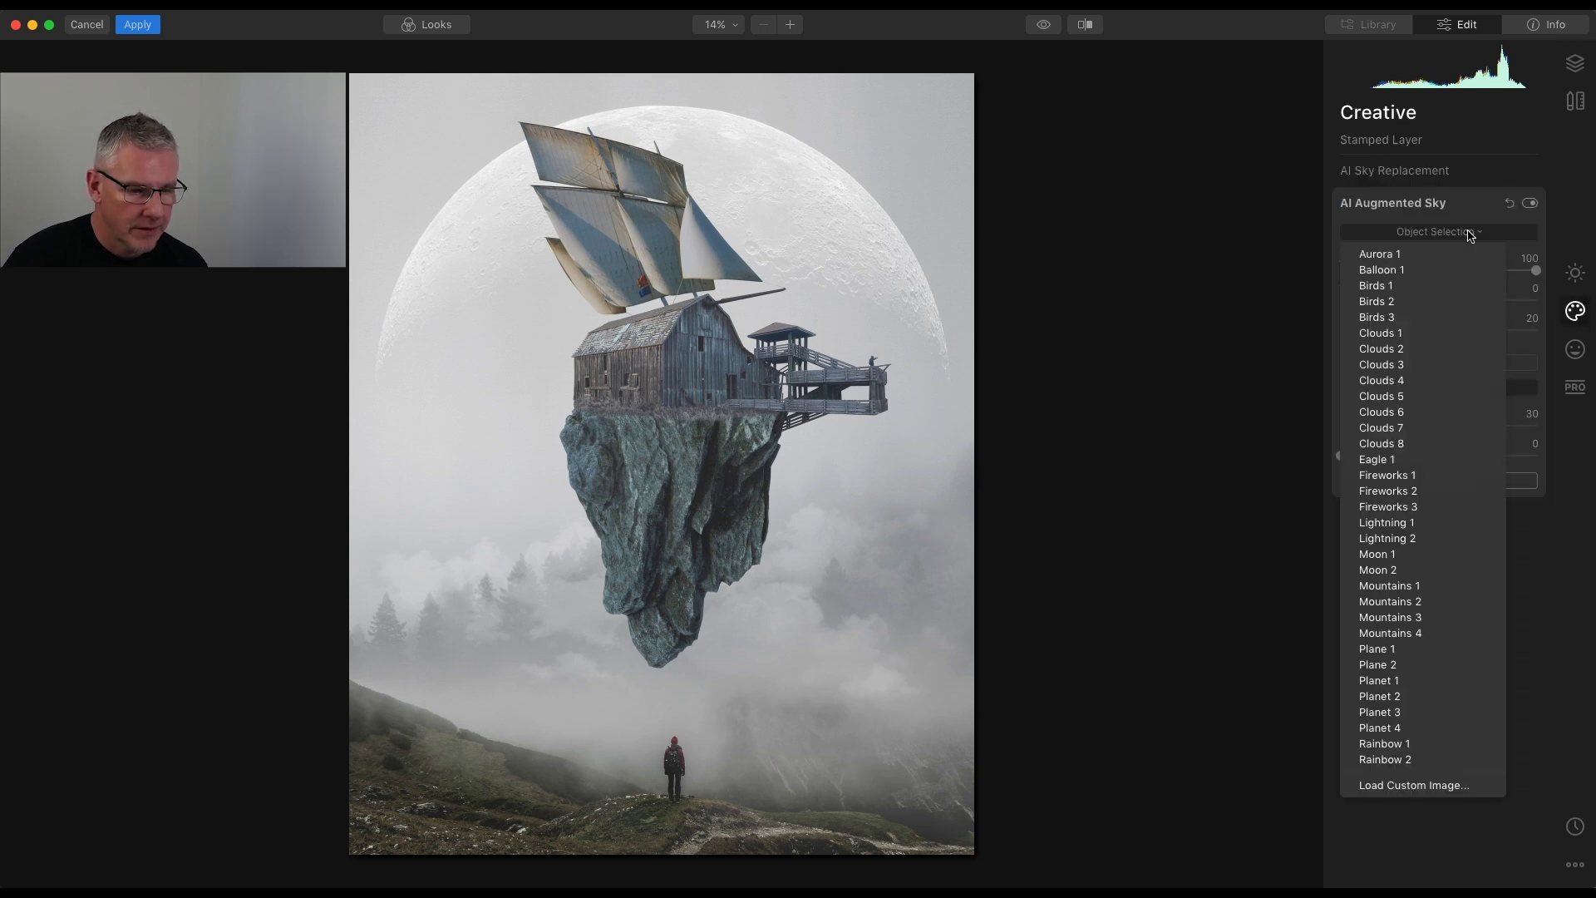
left_click(1387, 317)
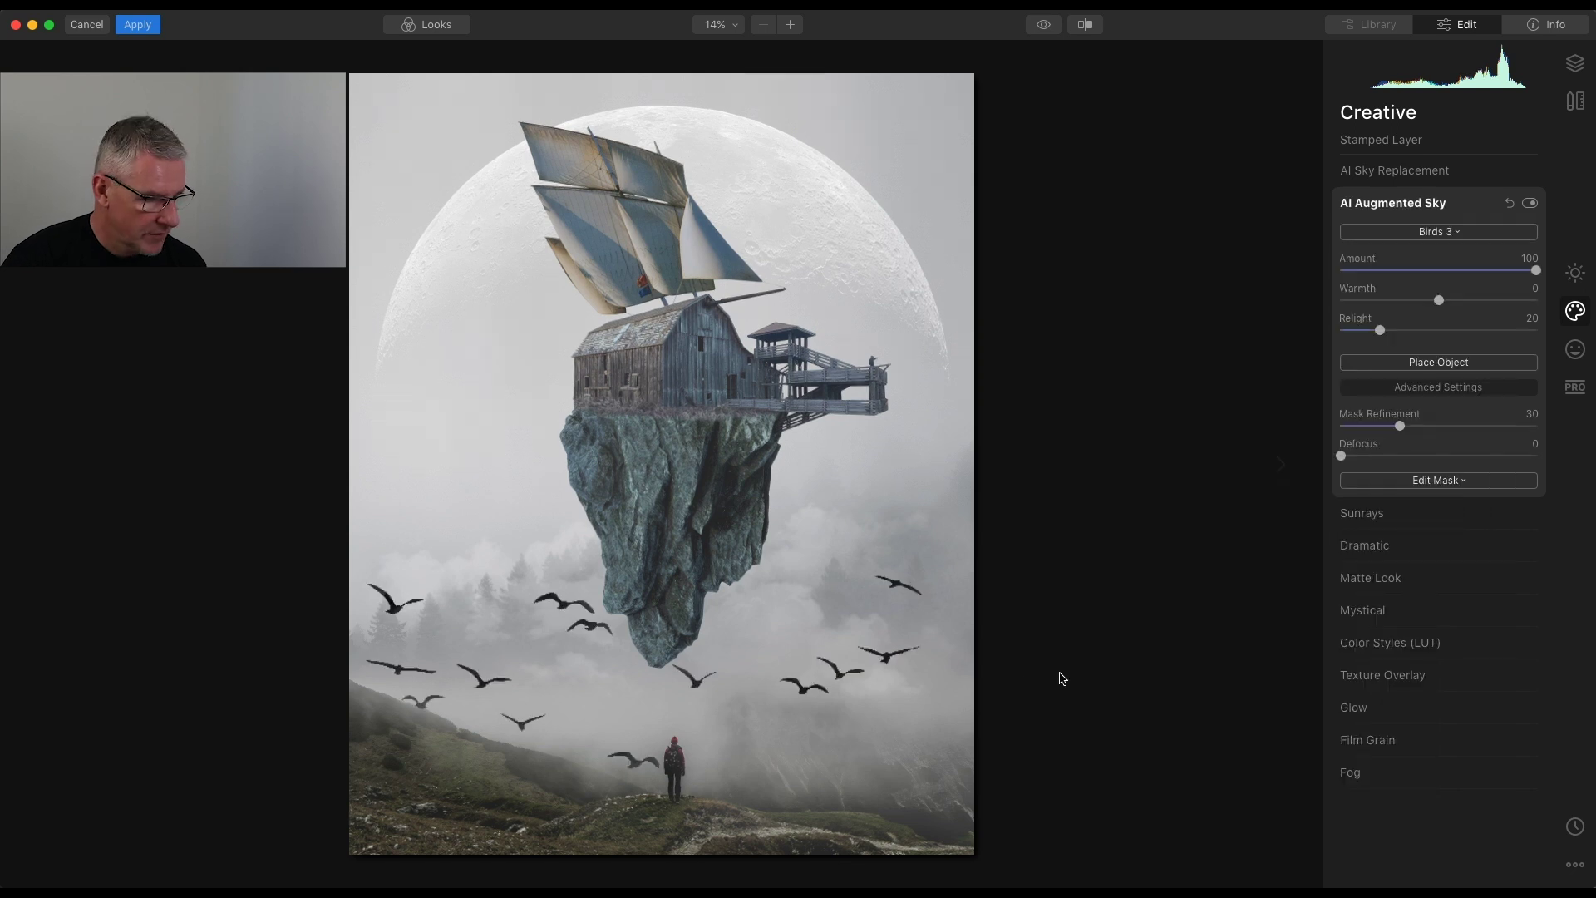
left_click(1438, 362)
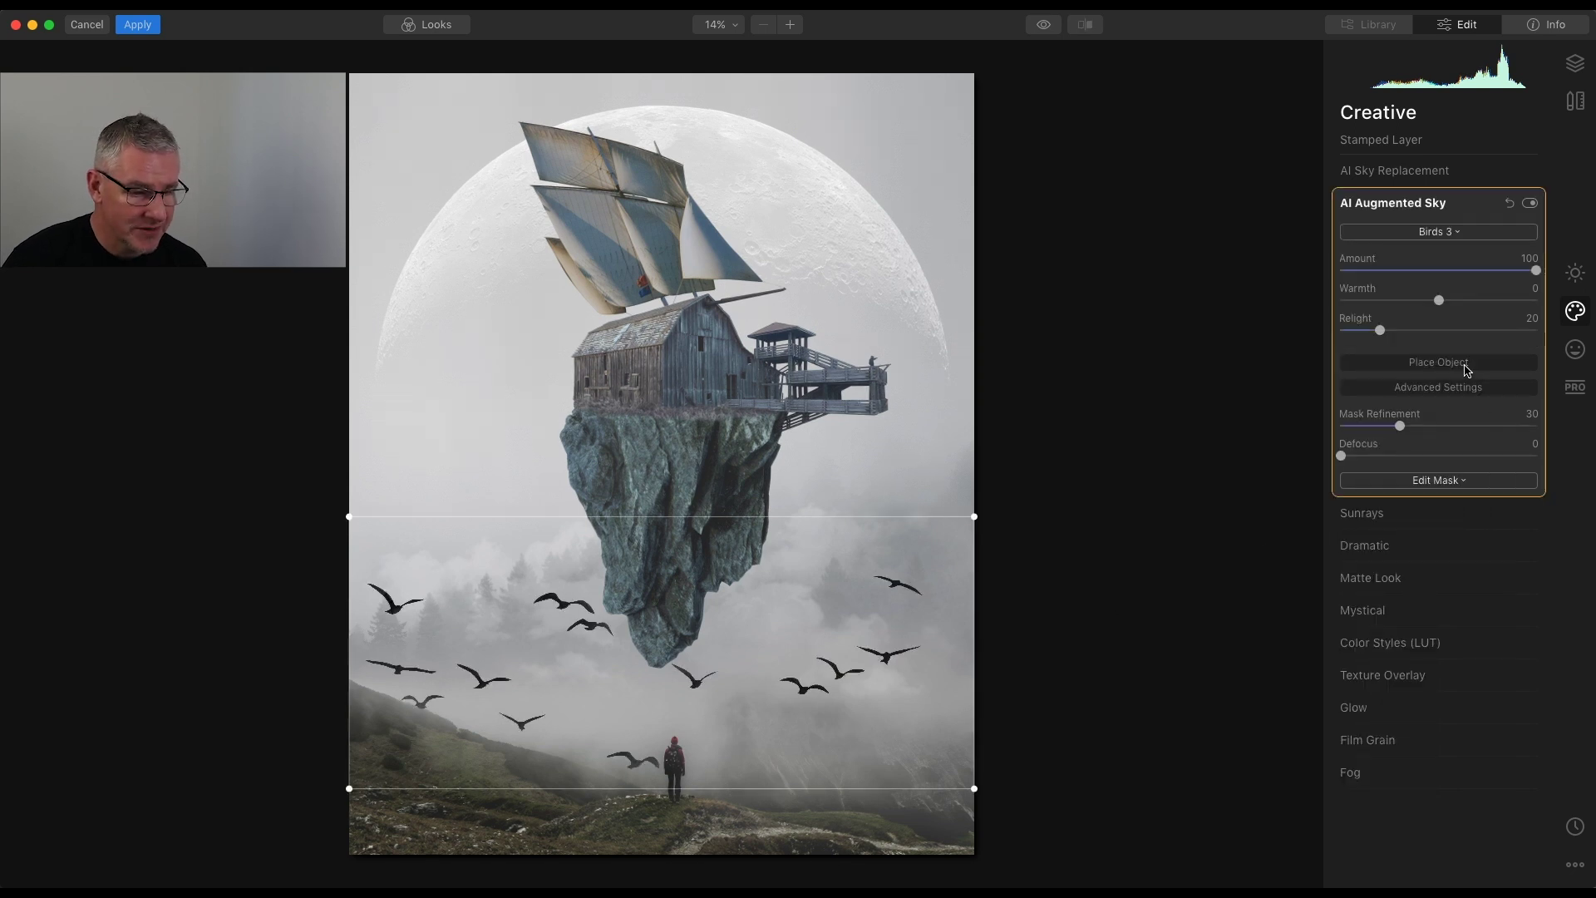
left_click_drag(973, 788, 924, 330)
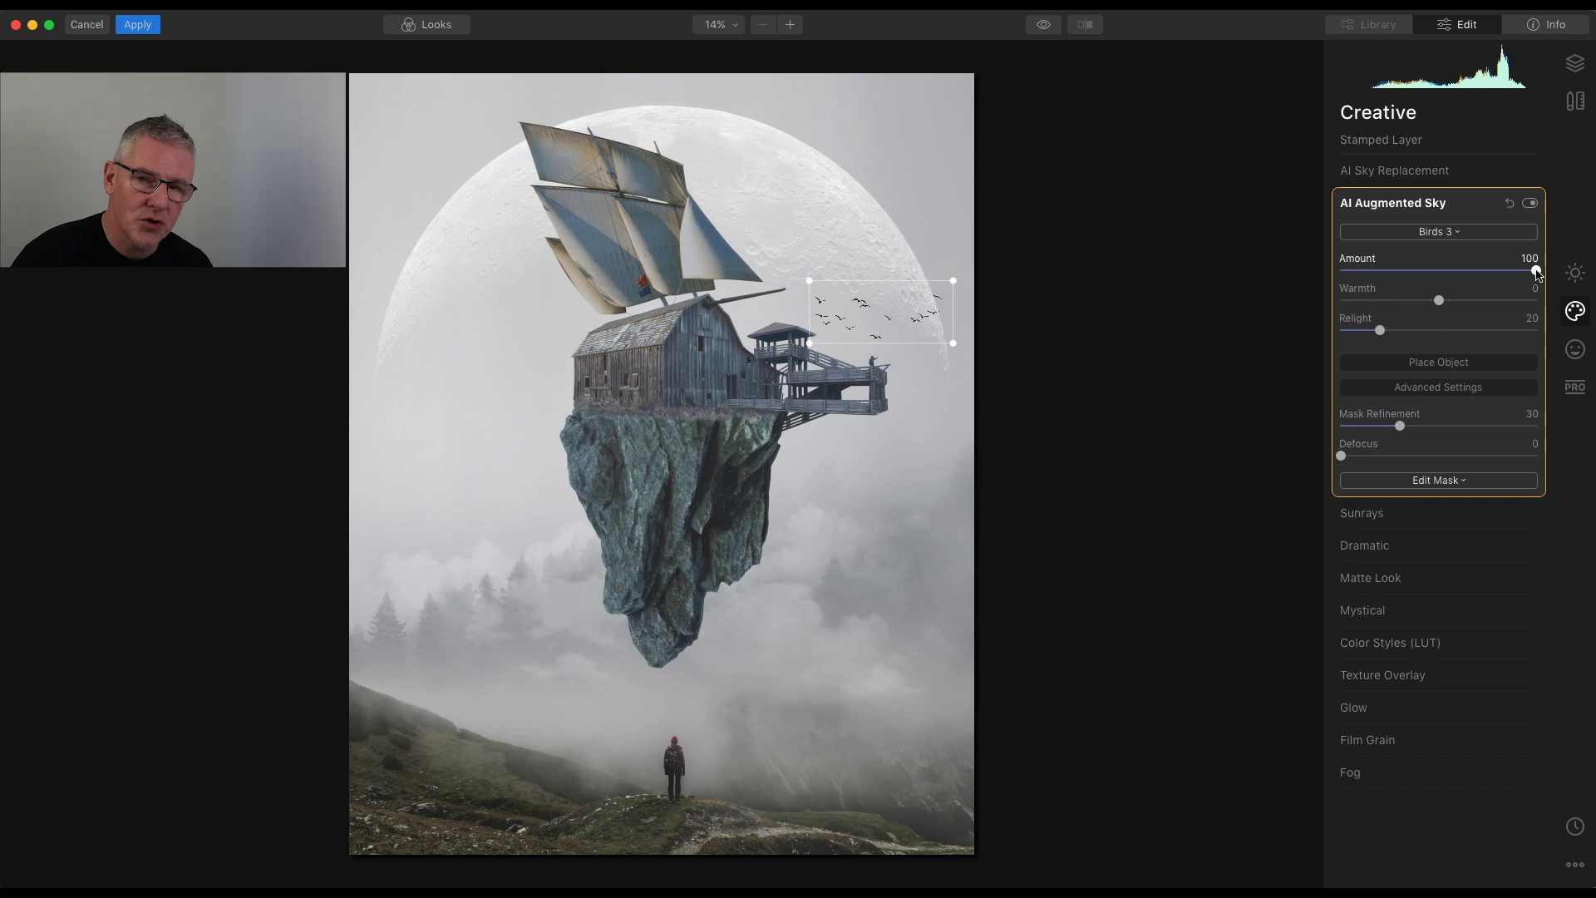
left_click(1474, 364)
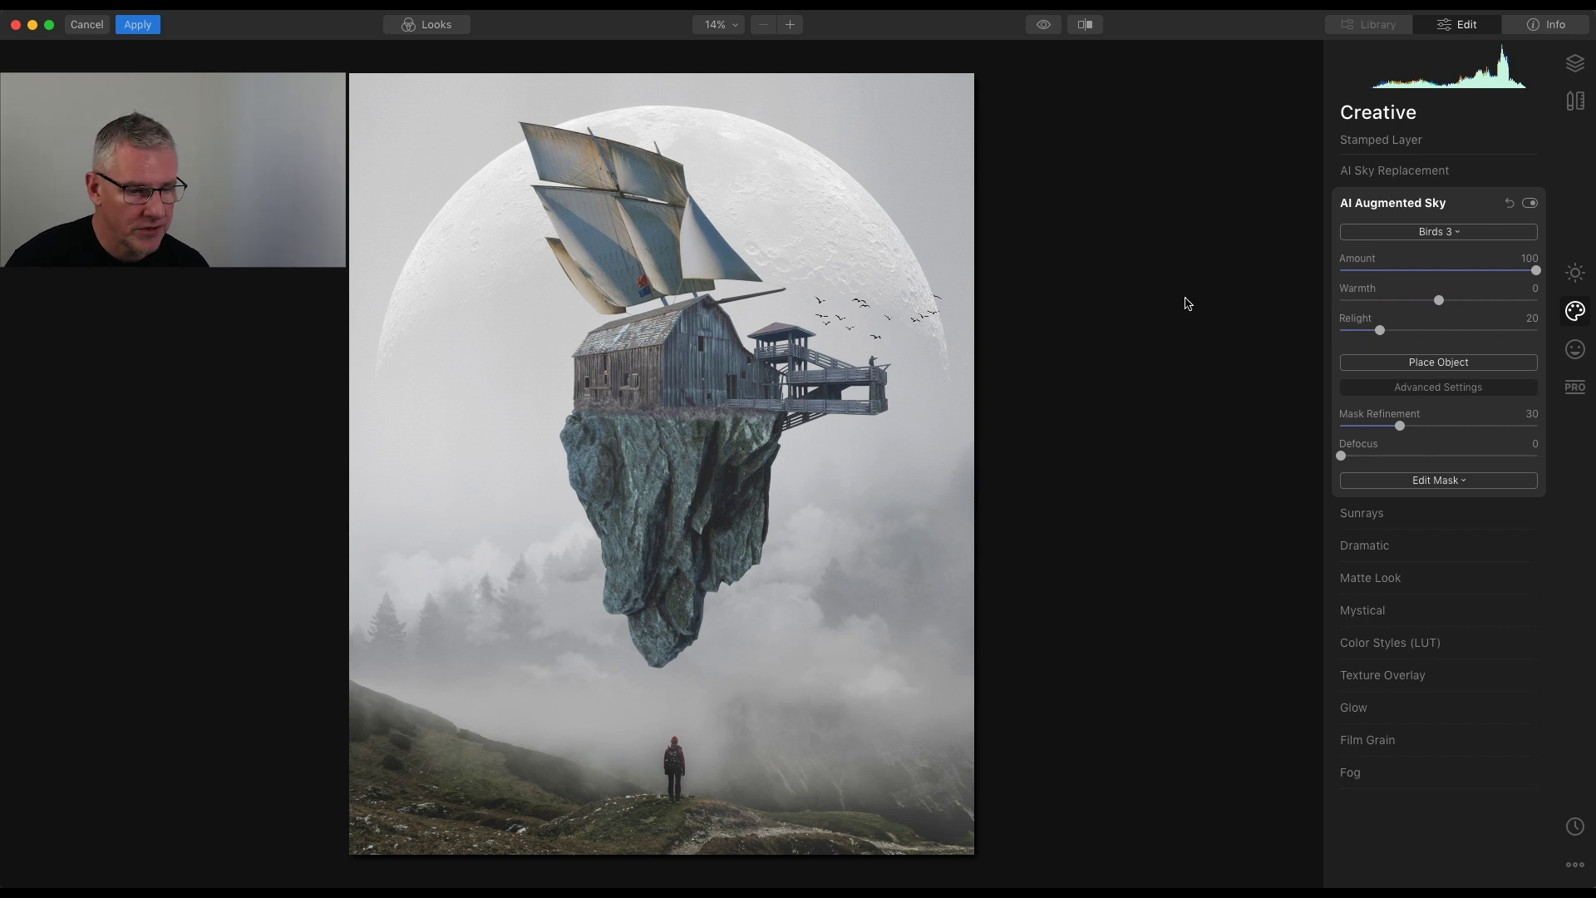
left_click_drag(1534, 271, 1437, 278)
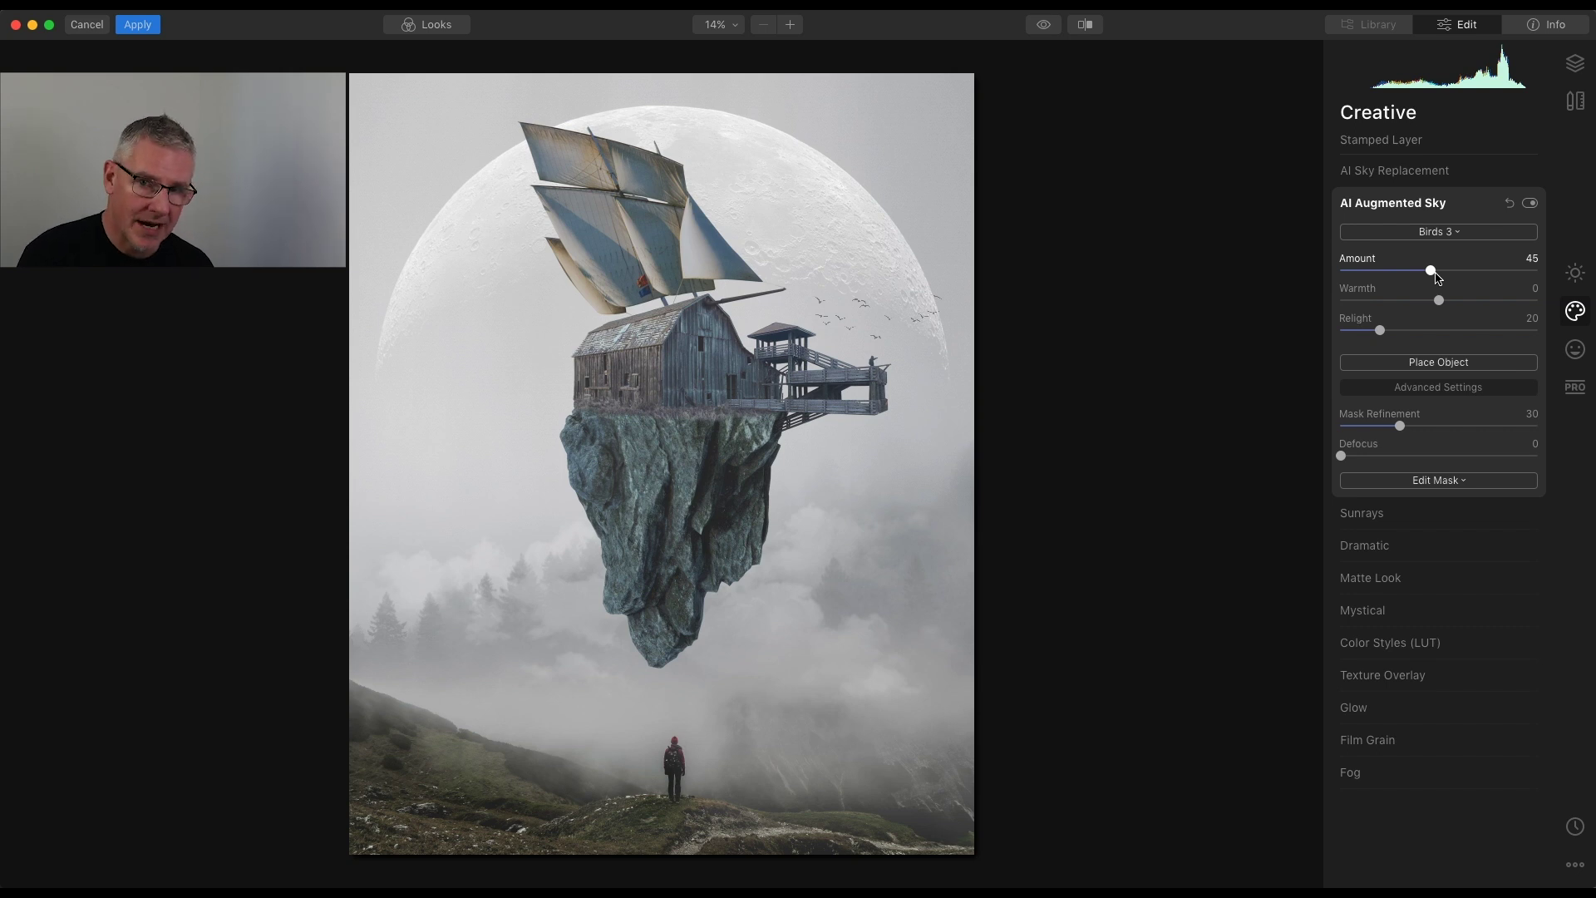
Step: Add Adjustment Layer 1 above the Stamped Layer and apply the Cinematic Bespoke Camden look at 100
left_click(1577, 64)
left_click(1528, 113)
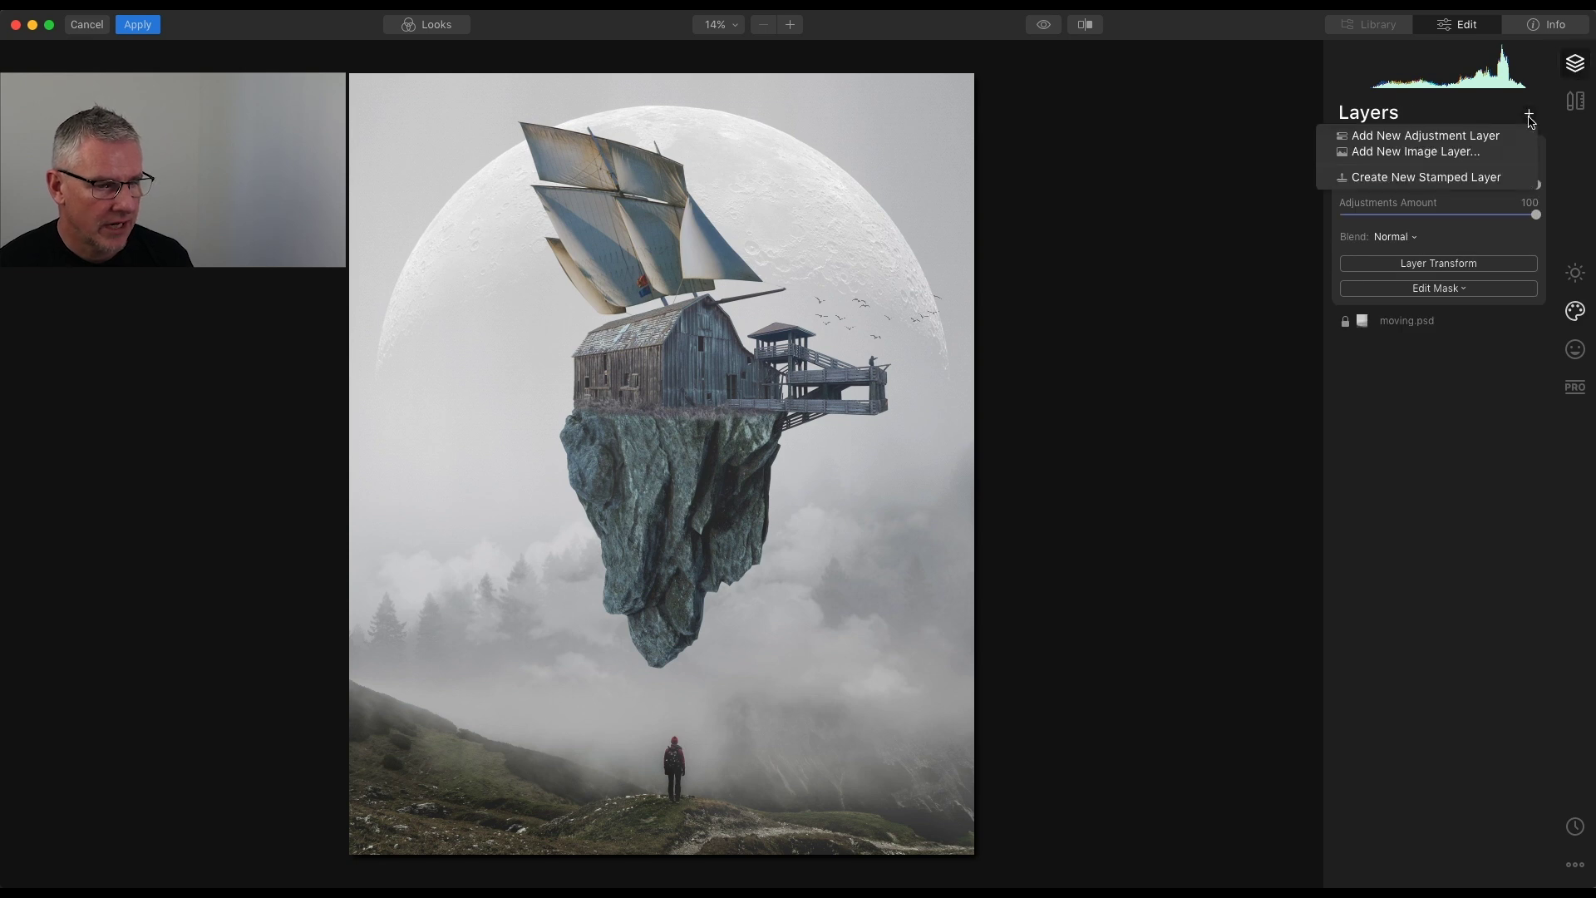
left_click(1506, 137)
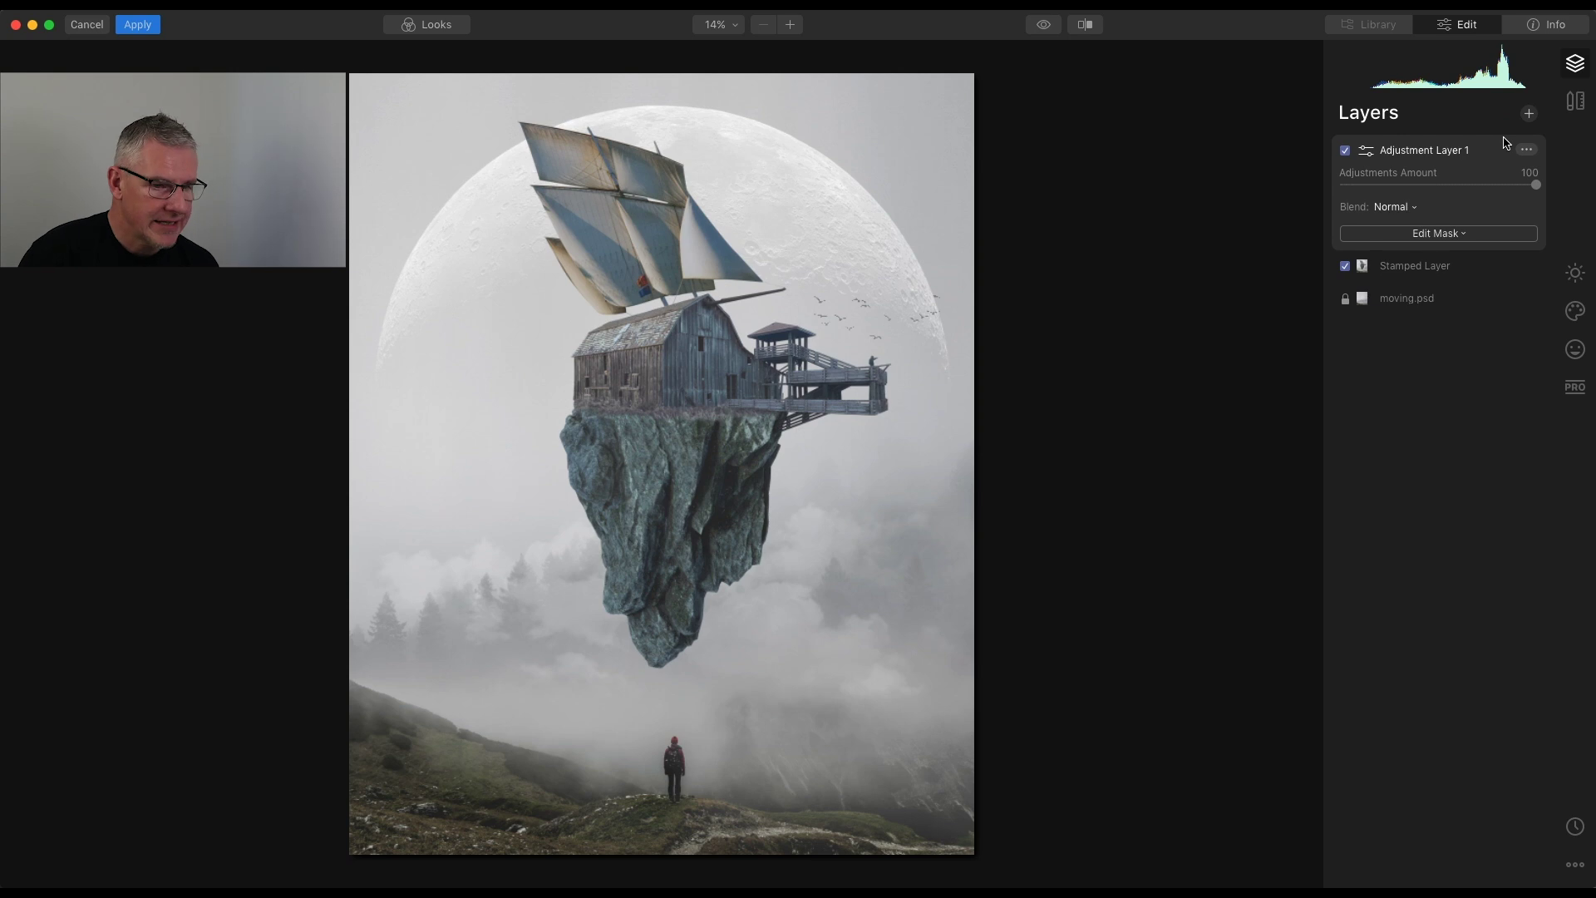
left_click(434, 25)
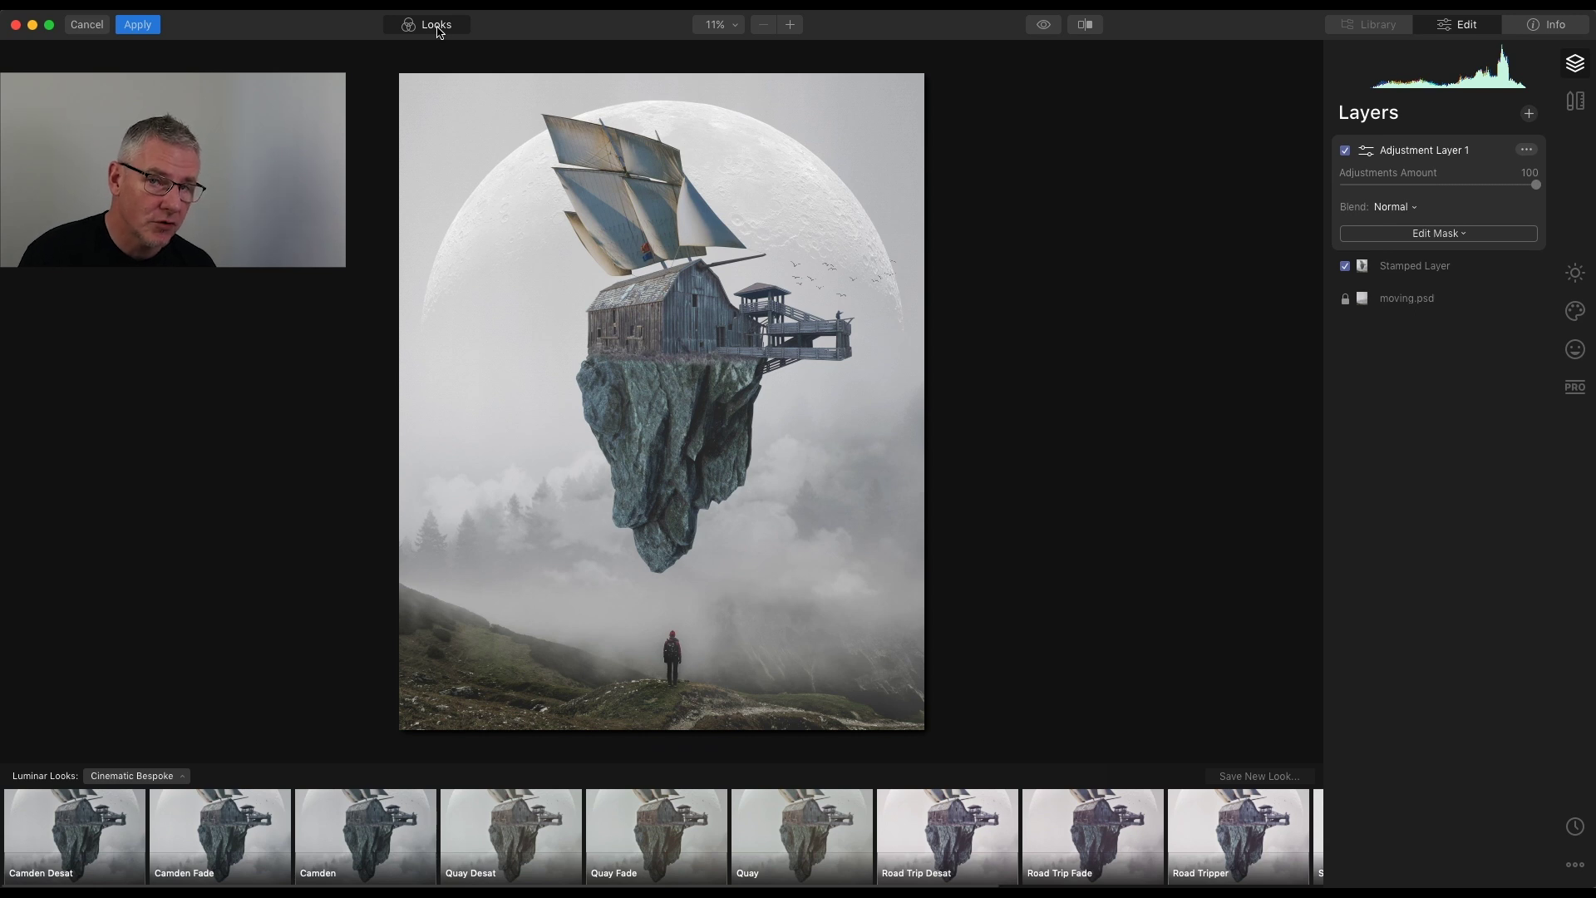
left_click(364, 809)
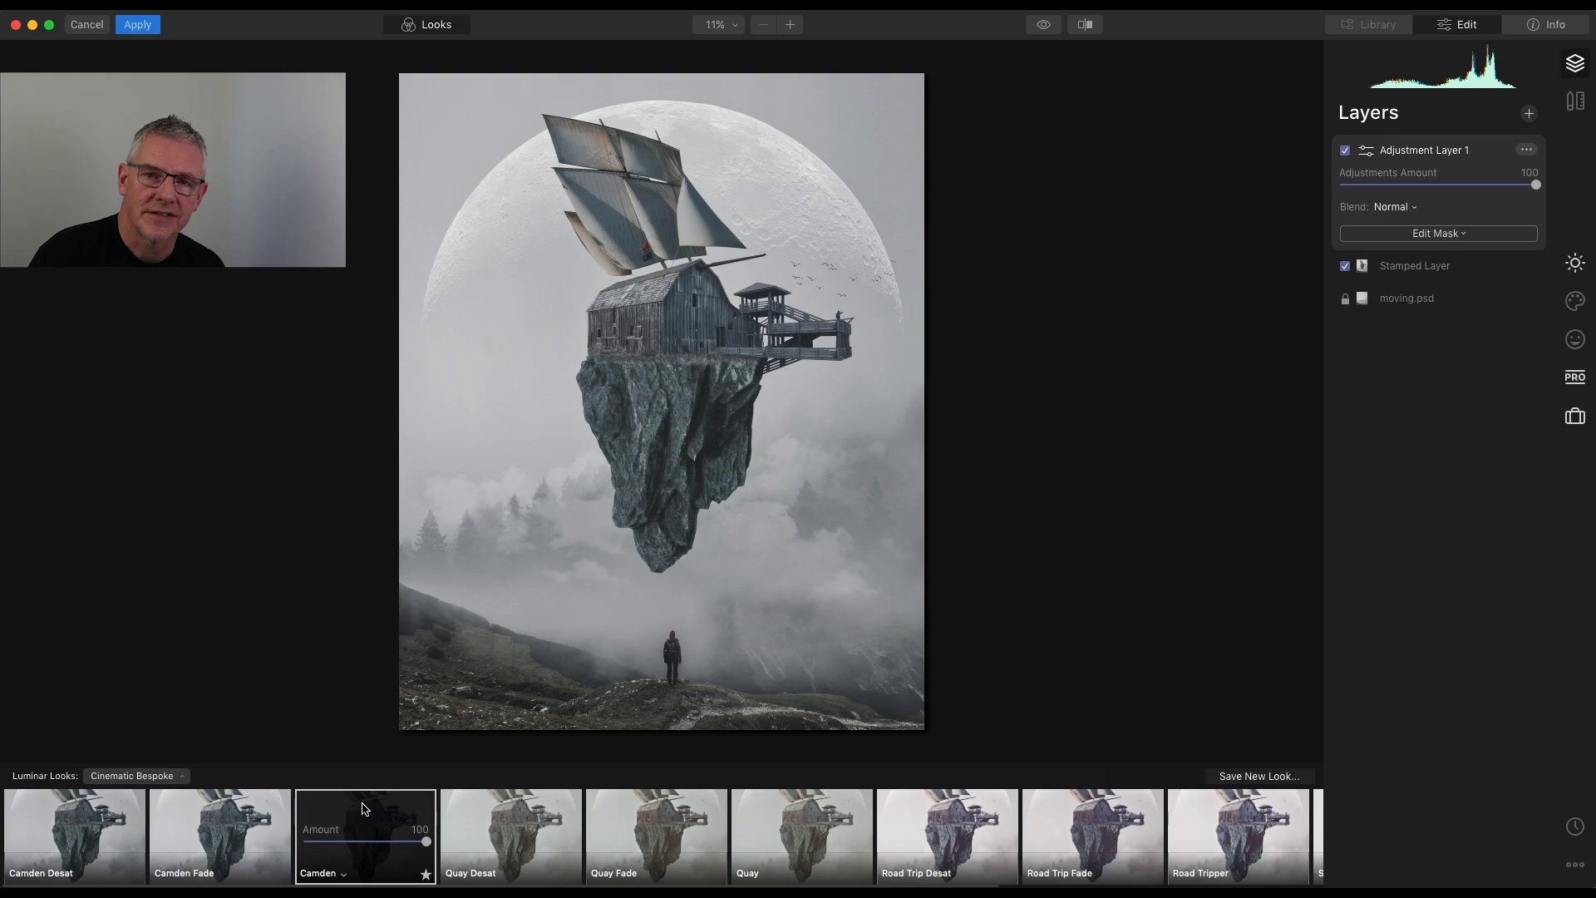